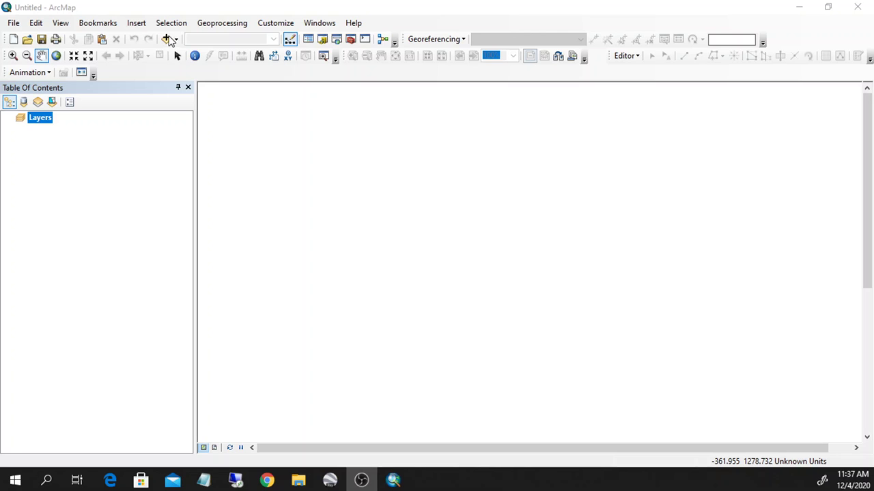
# - Add rivers.shp, lakes.shp, continent.shp and City.shp from the 5_1_ArcGlobeData folder to the map
pyautogui.click(166, 40)
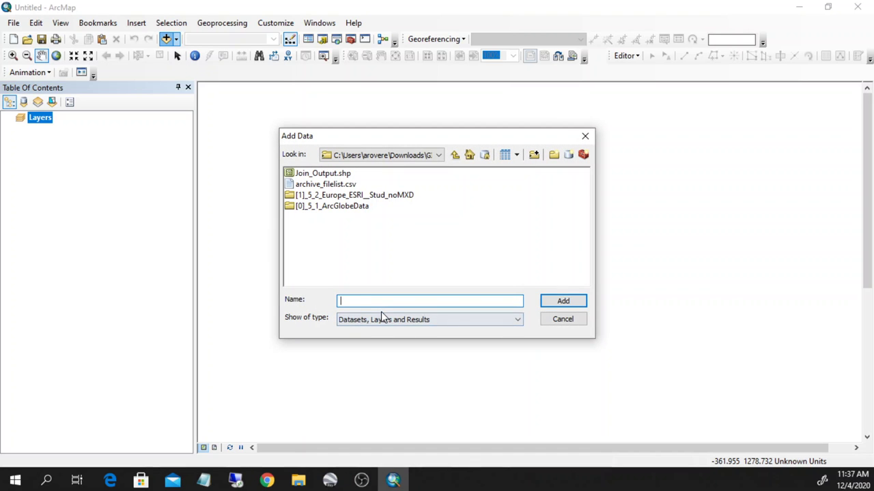
pyautogui.doubleClick(330, 207)
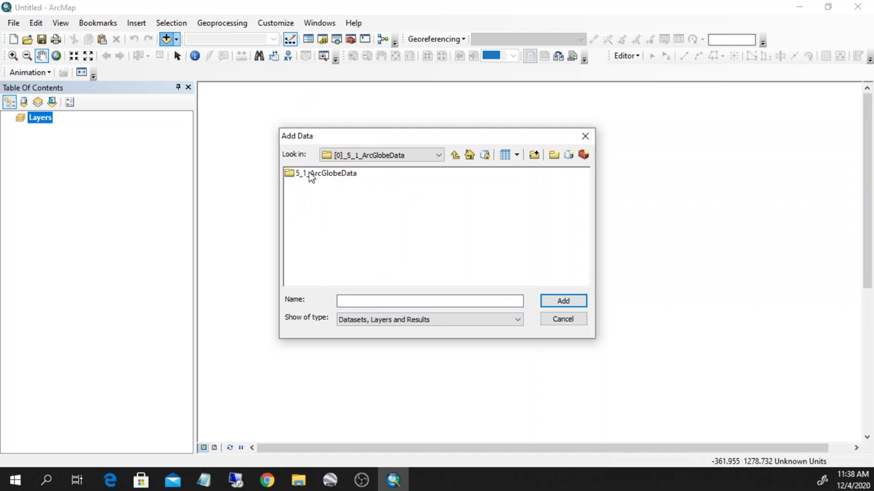
pyautogui.doubleClick(309, 175)
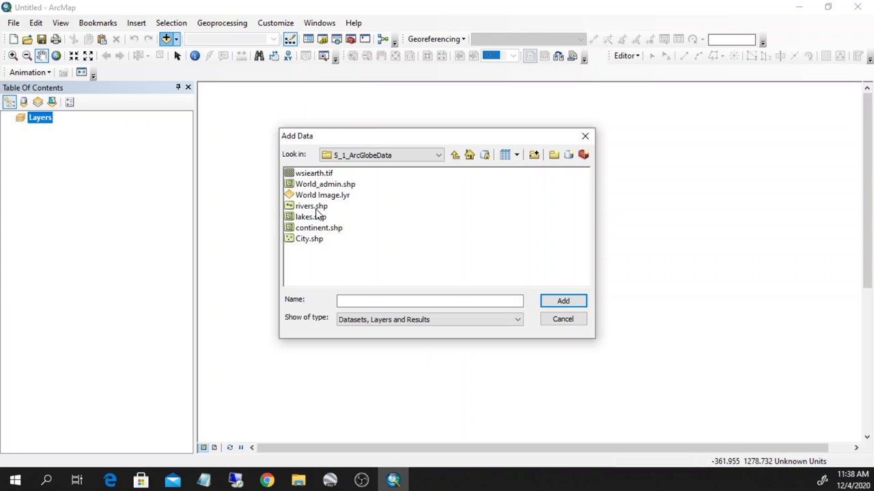
pyautogui.click(316, 208)
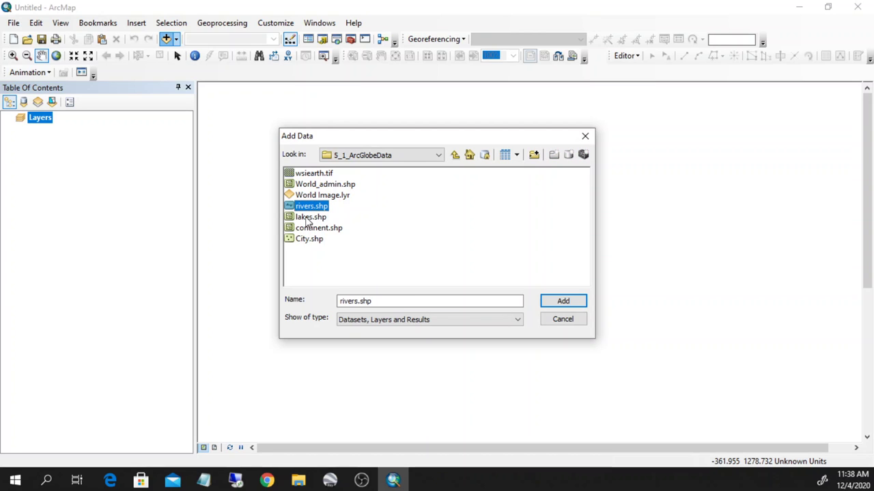
pyautogui.keyDown('ctrl'); pyautogui.click(309, 217); pyautogui.keyUp('ctrl')
pyautogui.keyDown('ctrl'); pyautogui.click(312, 229); pyautogui.keyUp('ctrl')
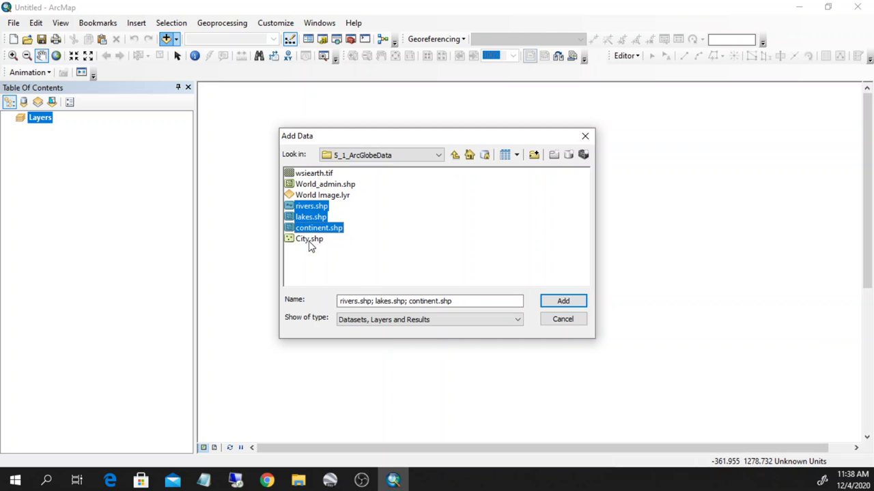
pyautogui.keyDown('ctrl'); pyautogui.click(309, 240); pyautogui.keyUp('ctrl')
pyautogui.click(564, 303)
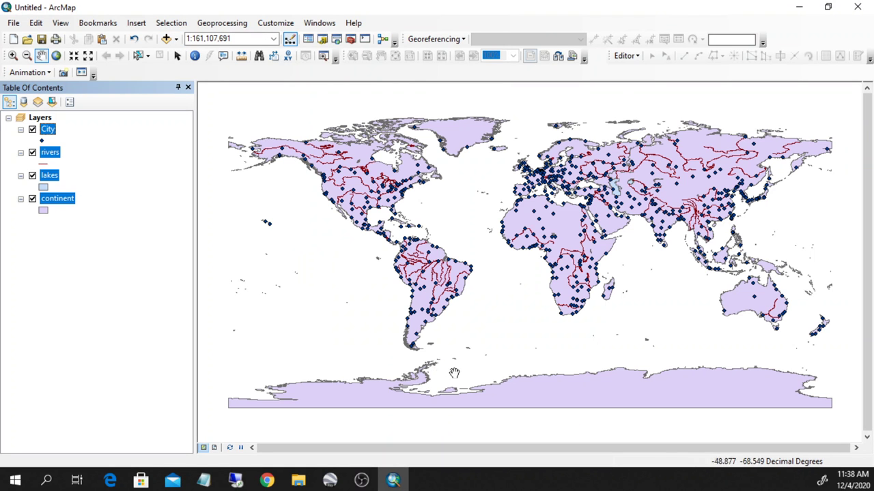
pyautogui.click(72, 278)
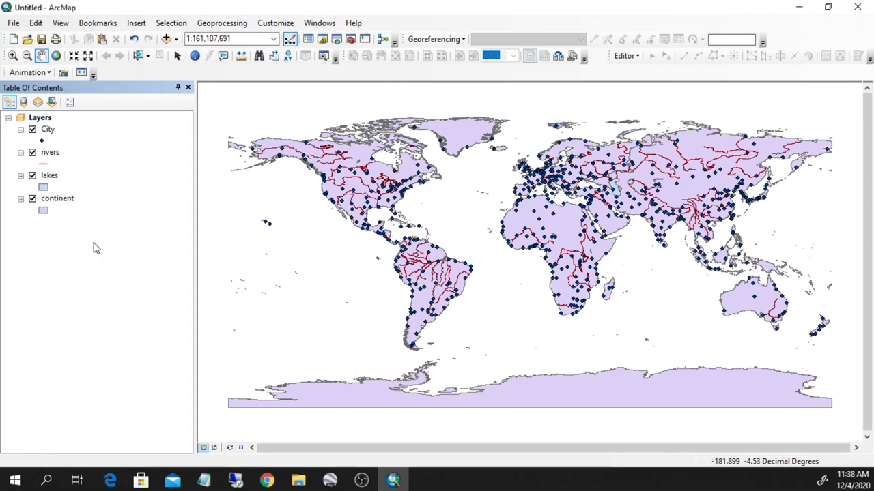
# - Move the continent layer above City in the drawing order, and return it to below the lakes layer
pyautogui.click(65, 200)
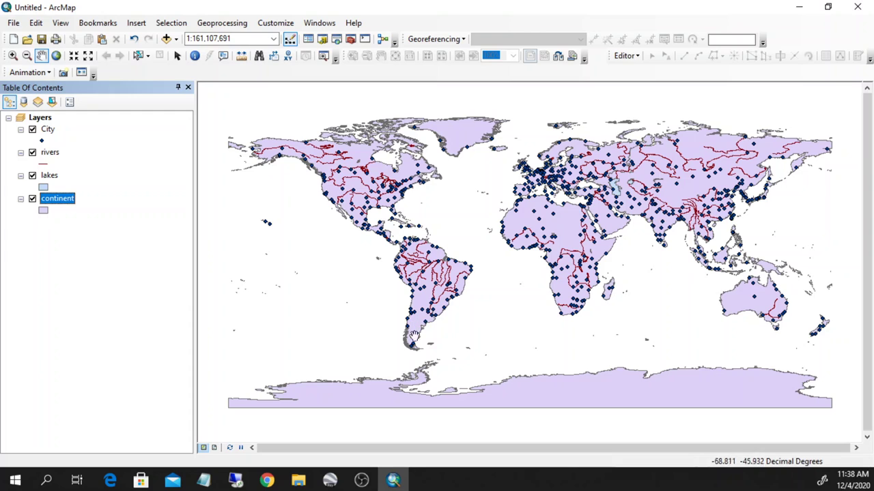
pyautogui.moveTo(44, 199)
pyautogui.mouseDown()
pyautogui.moveTo(55, 205)
pyautogui.moveTo(65, 130)
pyautogui.mouseUp()
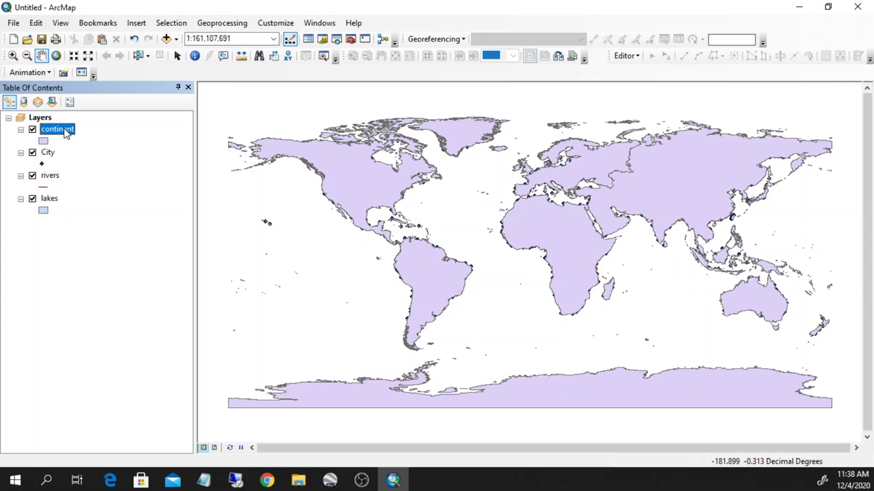
pyautogui.moveTo(65, 133); pyautogui.dragTo(72, 213)
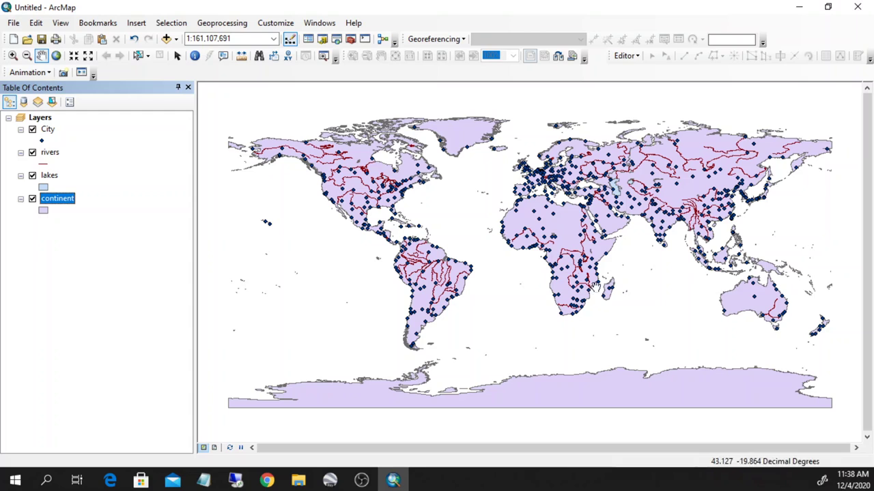
pyautogui.click(103, 276)
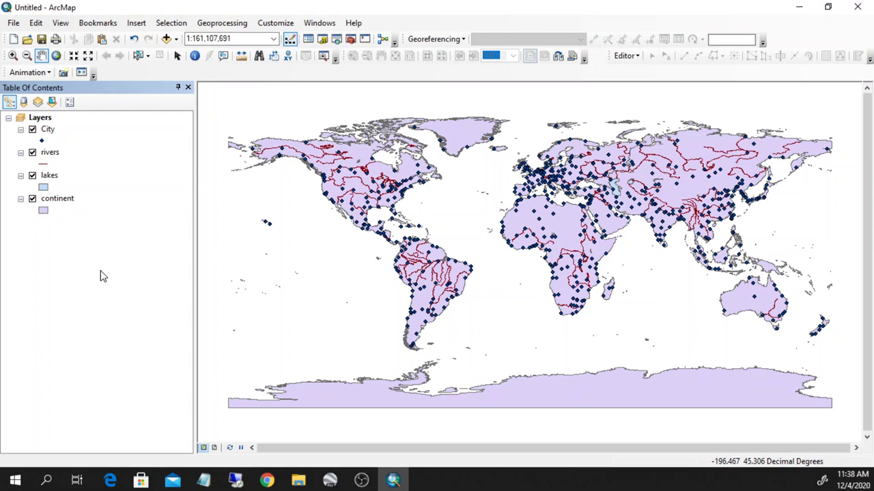
# - Examine the City layer's attribute table, including its NAME, POPULATION, CAPITAL, CNTRY_NAME and FIRST_CONT fields, and close it
pyautogui.rightClick(48, 132)
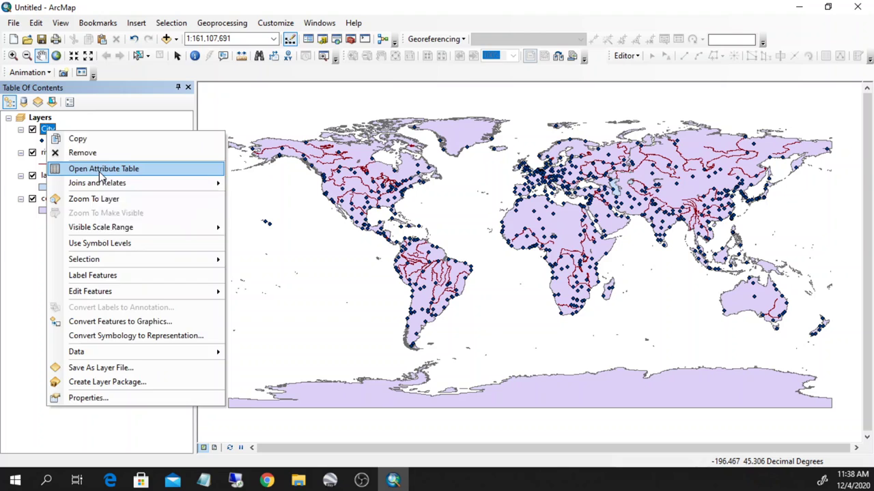
pyautogui.click(101, 171)
pyautogui.moveTo(346, 27); pyautogui.dragTo(400, 28)
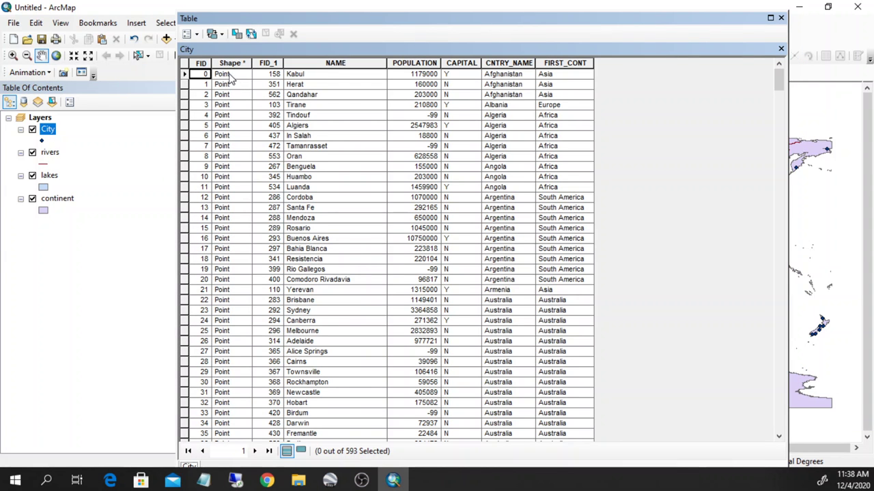
pyautogui.click(319, 65)
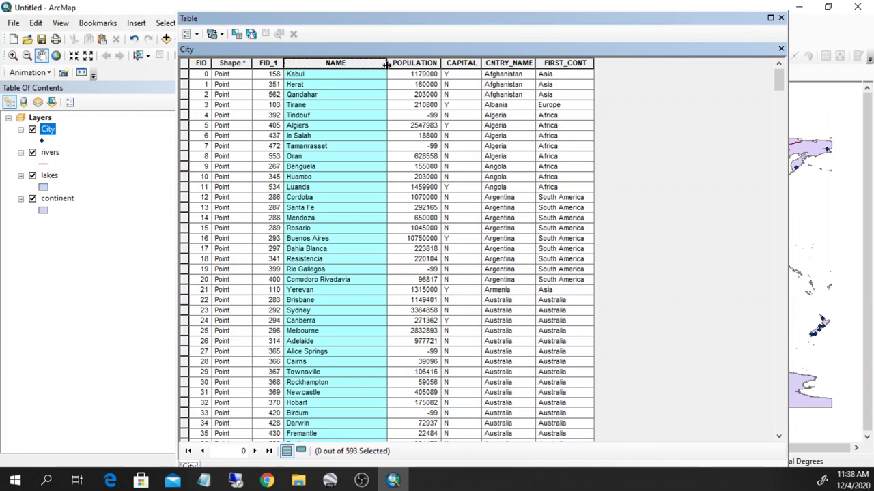
pyautogui.click(416, 63)
pyautogui.click(465, 62)
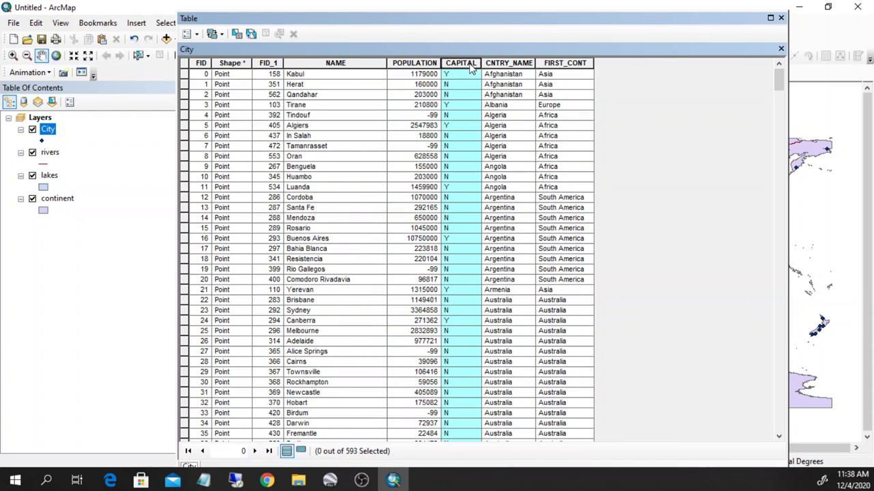
pyautogui.click(503, 63)
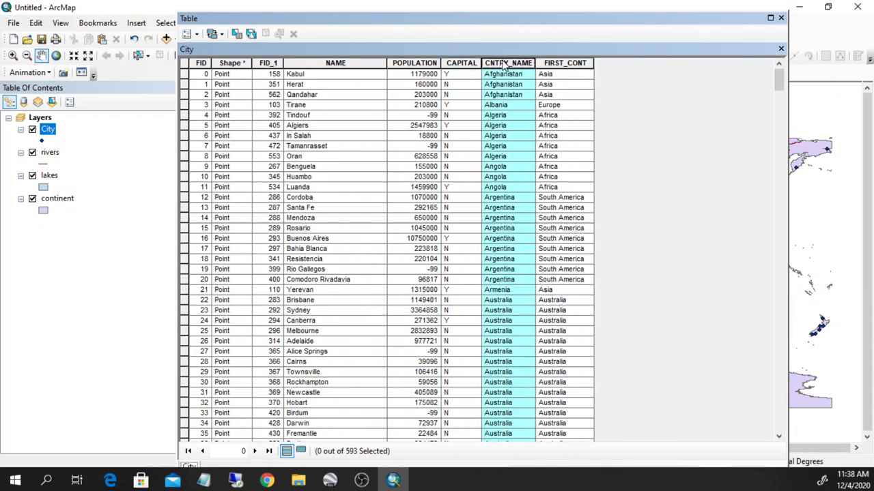
pyautogui.click(563, 63)
pyautogui.scroll(-2, 575, 136)
pyautogui.scroll(2, 575, 141)
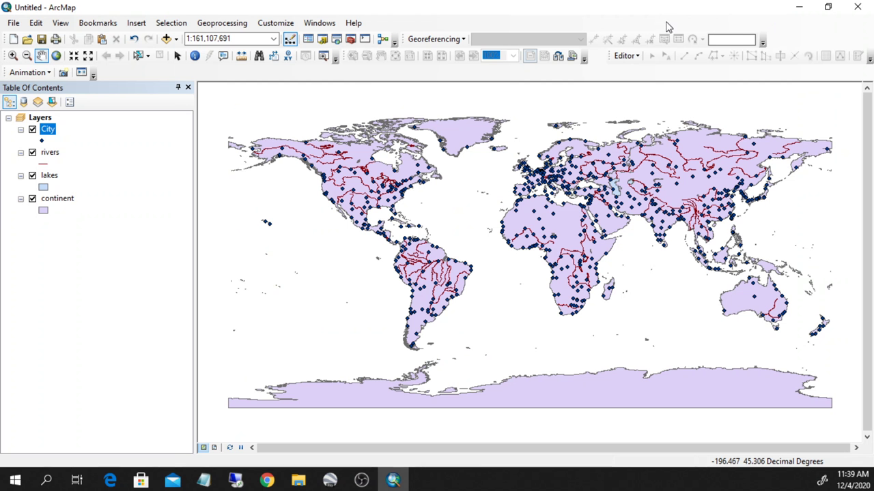
pyautogui.click(781, 18)
# - Examine the NAME and SYSTEM fields in the rivers layer's attribute table and close it
pyautogui.rightClick(49, 152)
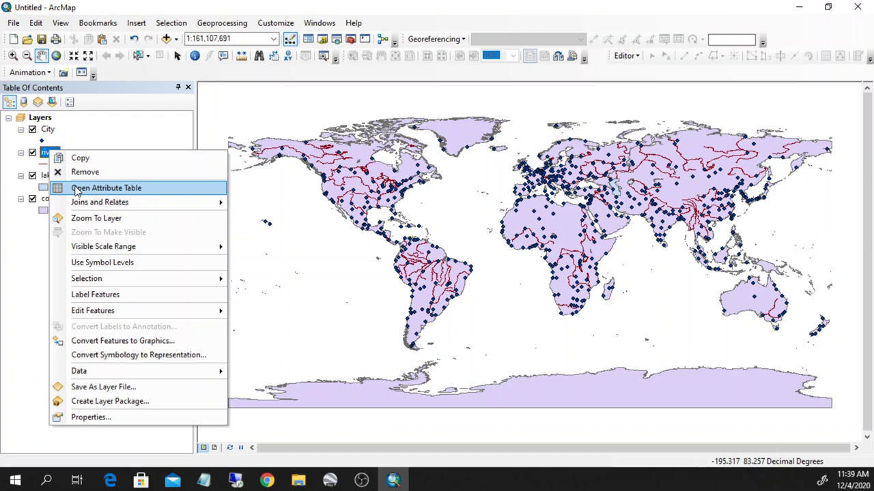
pyautogui.click(77, 191)
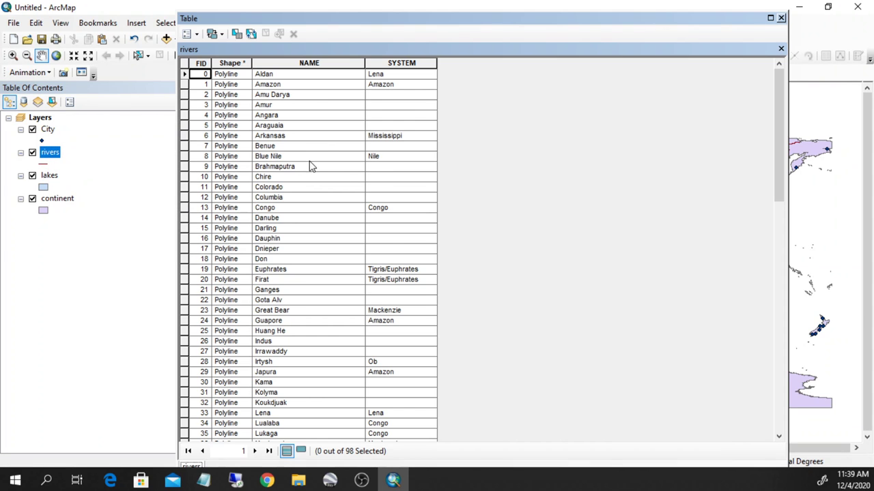
pyautogui.click(309, 63)
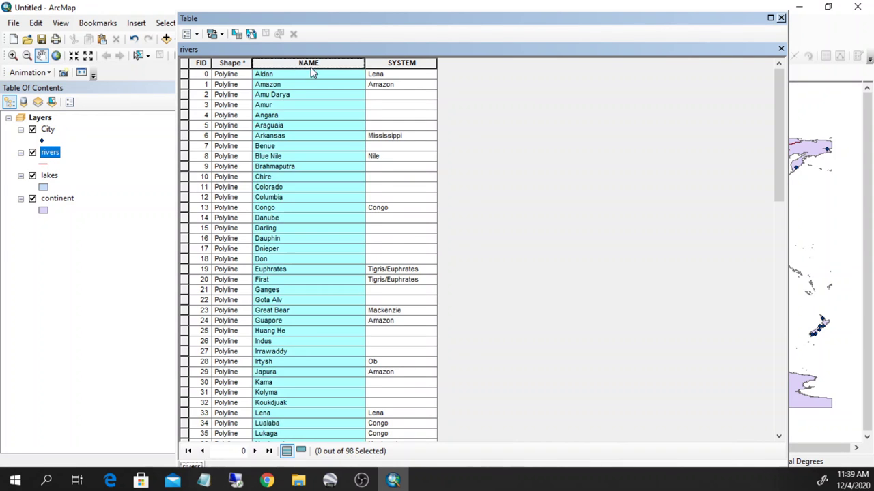
pyautogui.click(394, 63)
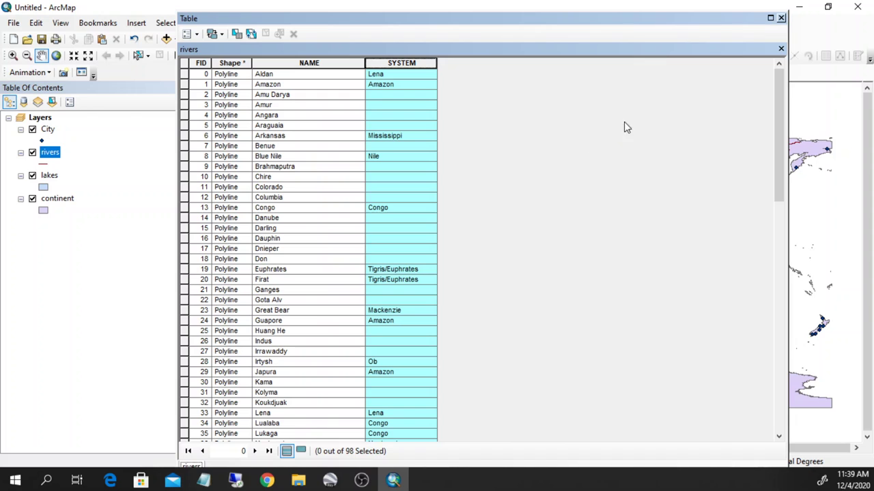
pyautogui.click(781, 18)
# - Open the lakes layer's attribute table and examine its NAME, AREA, SURF_ELEV and DEPTH fields
pyautogui.rightClick(48, 179)
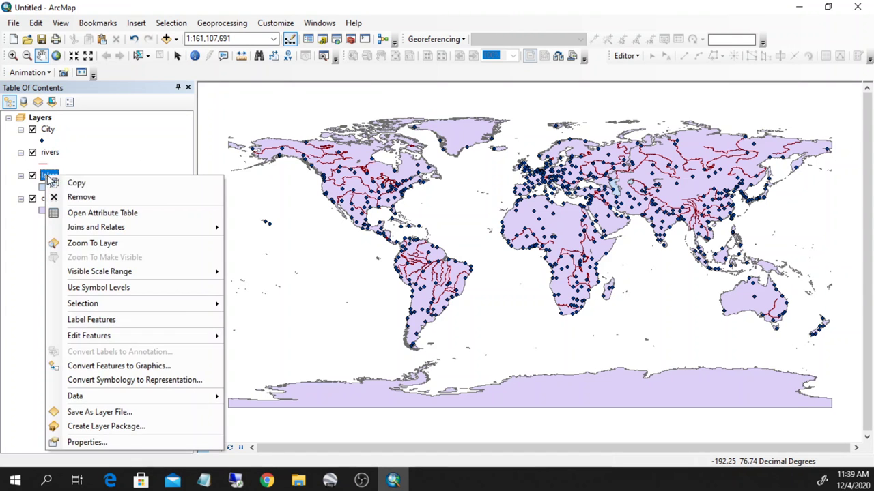
pyautogui.click(74, 211)
pyautogui.click(317, 62)
pyautogui.click(269, 63)
pyautogui.click(377, 63)
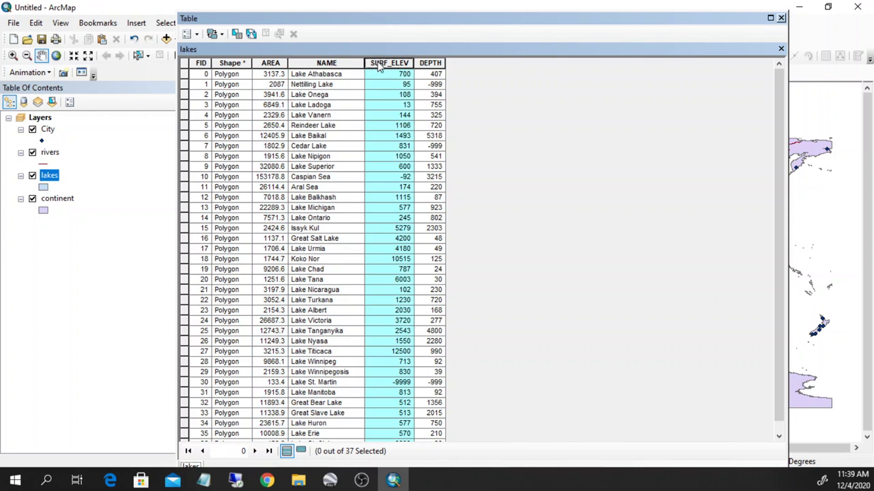
pyautogui.click(430, 63)
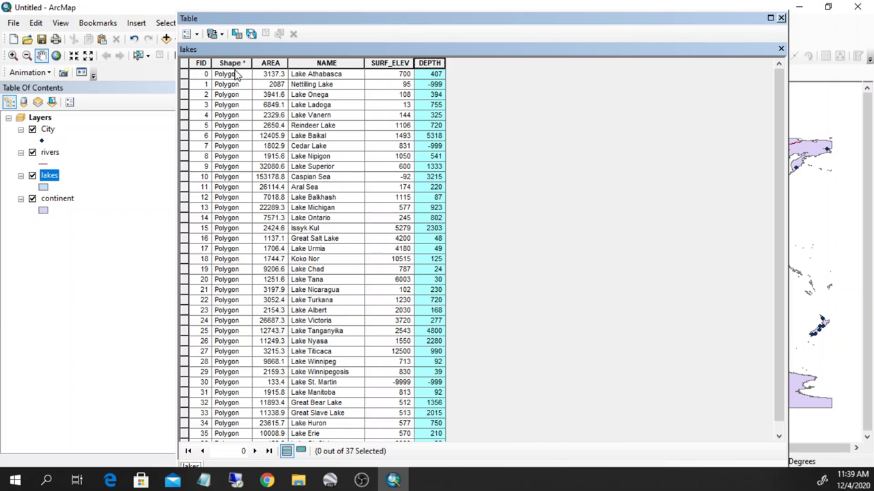
pyautogui.scroll(-1, 375, 164)
pyautogui.scroll(1, 383, 191)
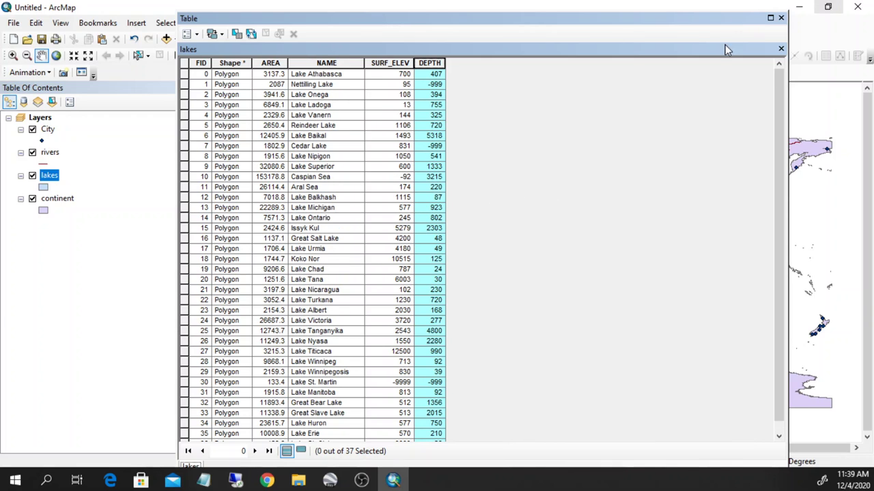
# - Select the Nettilling Lake record in the lakes attribute table, check its DEPTH value, and close the table
pyautogui.click(426, 84)
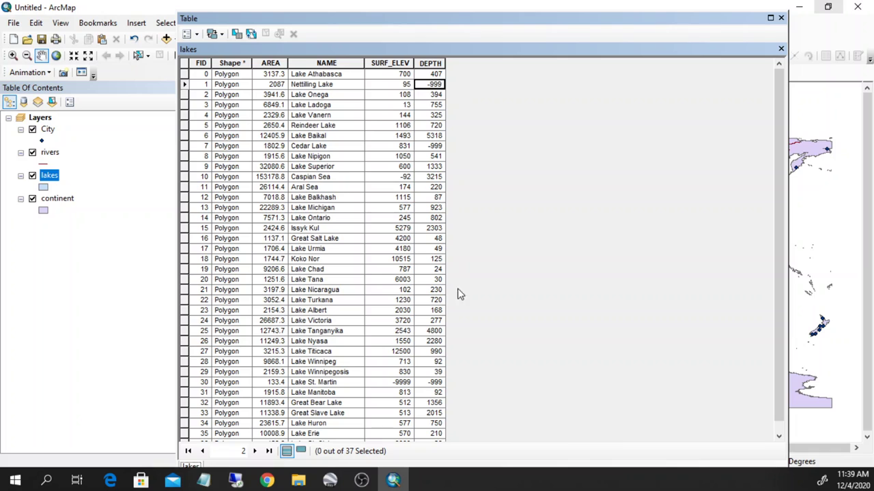
pyautogui.click(184, 84)
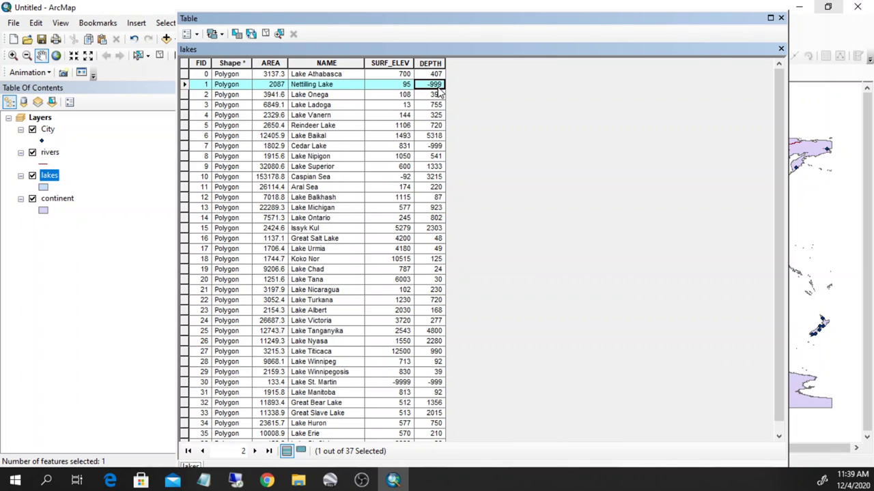
pyautogui.scroll(-1, 467, 168)
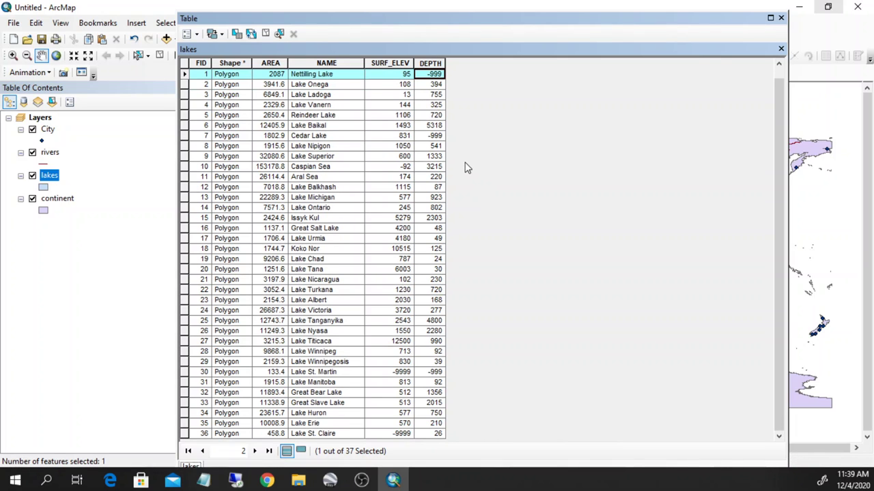
pyautogui.scroll(1, 478, 159)
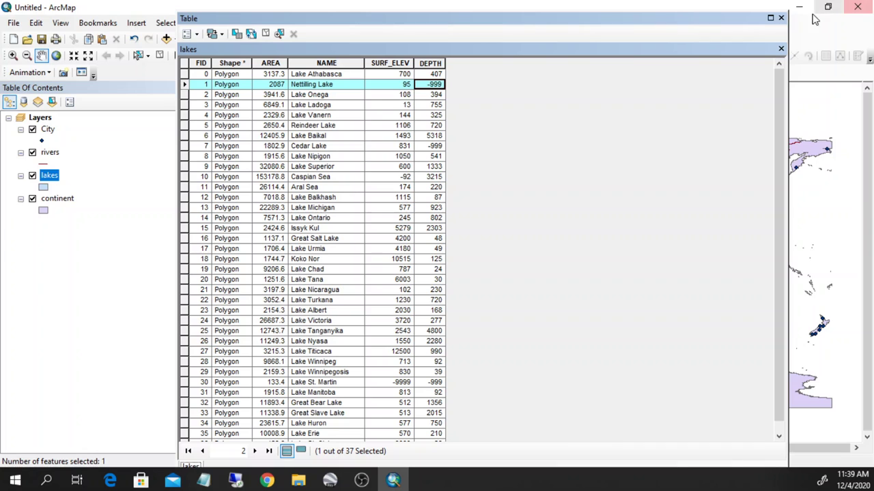
pyautogui.click(782, 19)
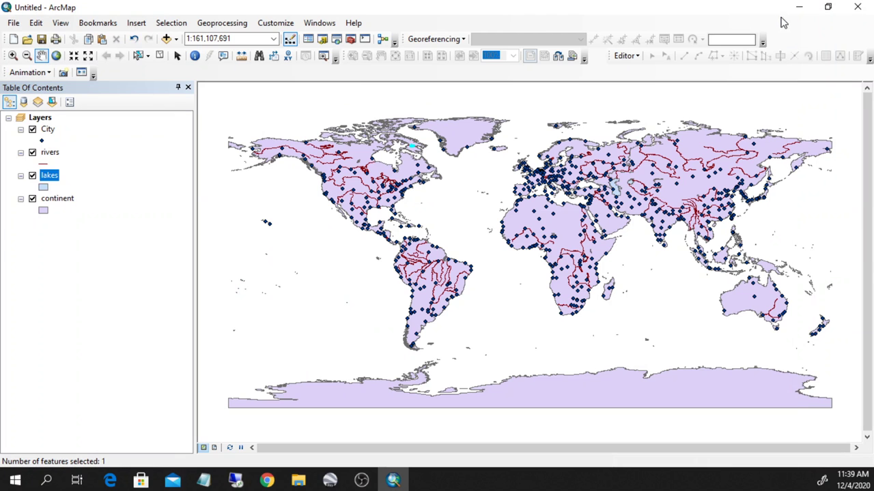
# - Open the continent layer's attribute table and examine the entries in its CONTINENT field
pyautogui.rightClick(58, 198)
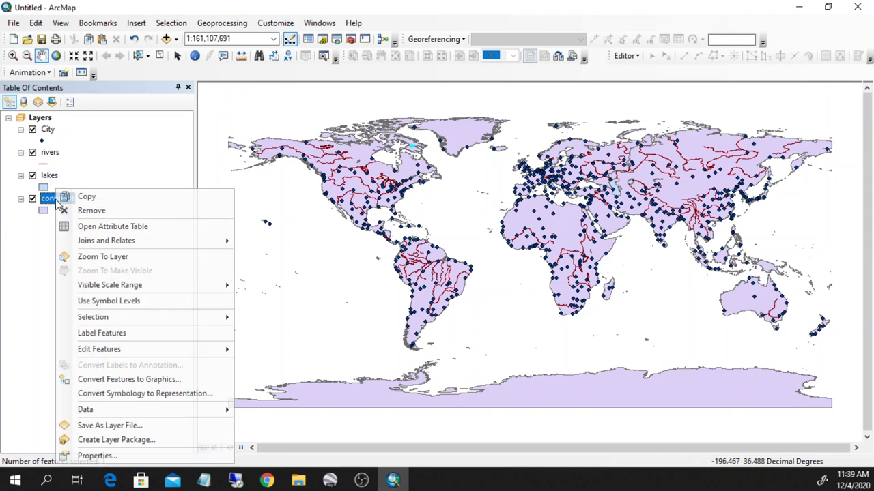
pyautogui.click(94, 232)
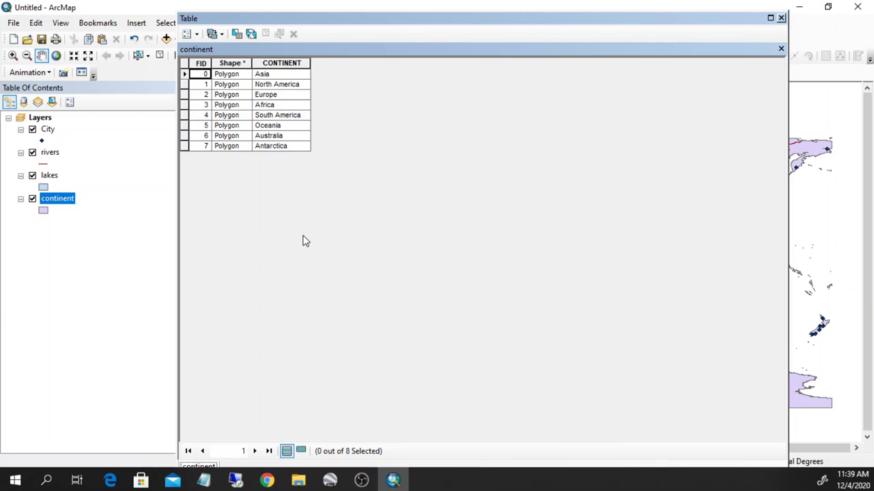
pyautogui.click(299, 75)
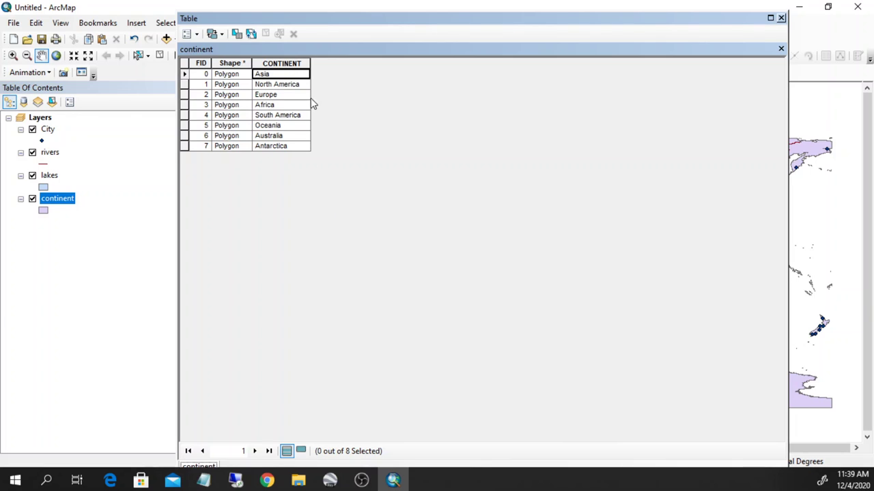
pyautogui.click(289, 86)
pyautogui.click(290, 95)
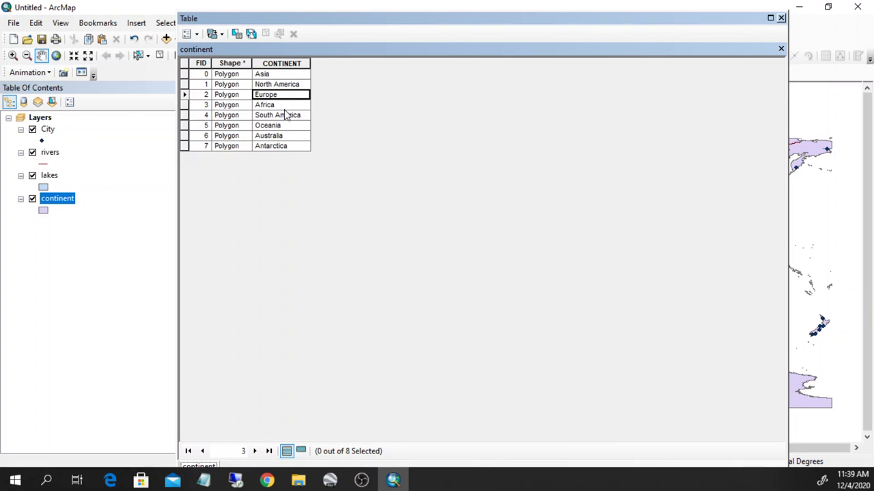
pyautogui.click(283, 63)
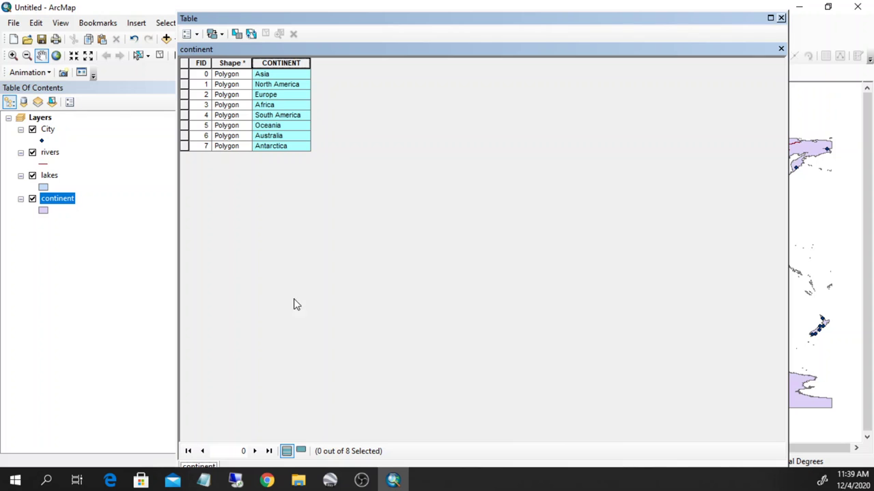
# - Close the continent attribute table and restyle the continent layer with the Rose symbol, changing its fill color to light grey
pyautogui.click(781, 18)
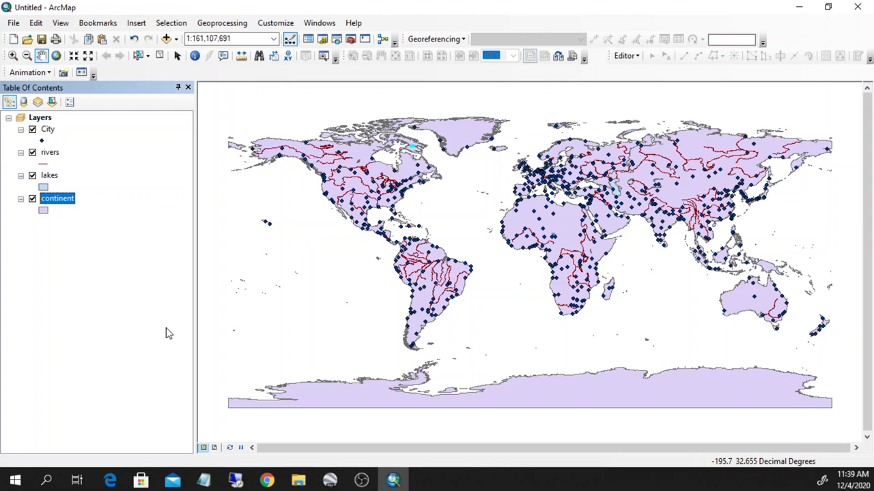
pyautogui.click(43, 212)
pyautogui.scroll(-3, 273, 225)
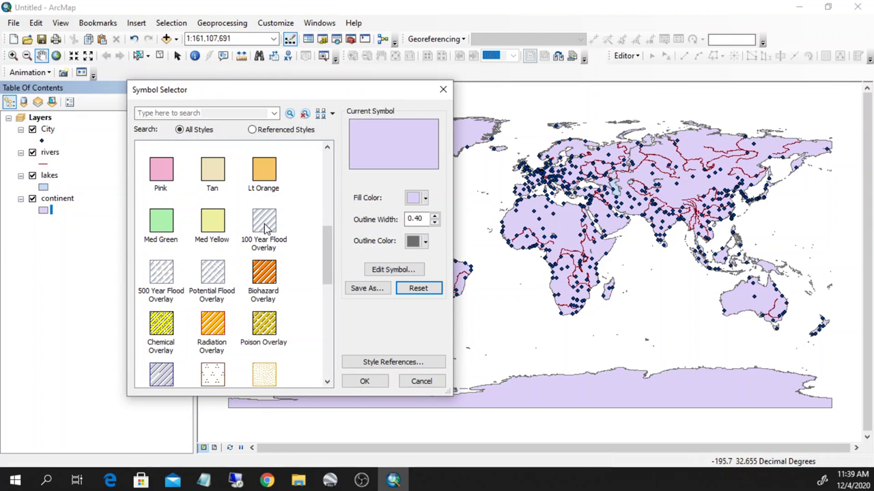
pyautogui.scroll(3, 276, 266)
pyautogui.scroll(2, 228, 214)
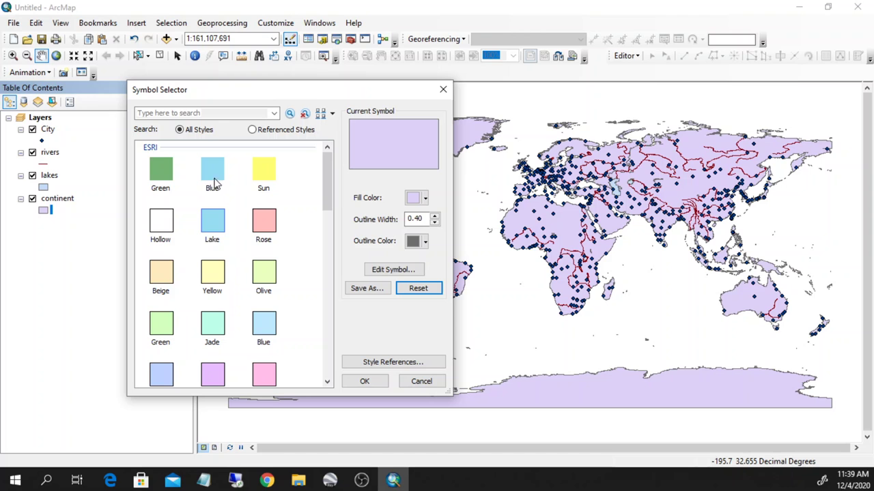
pyautogui.click(264, 219)
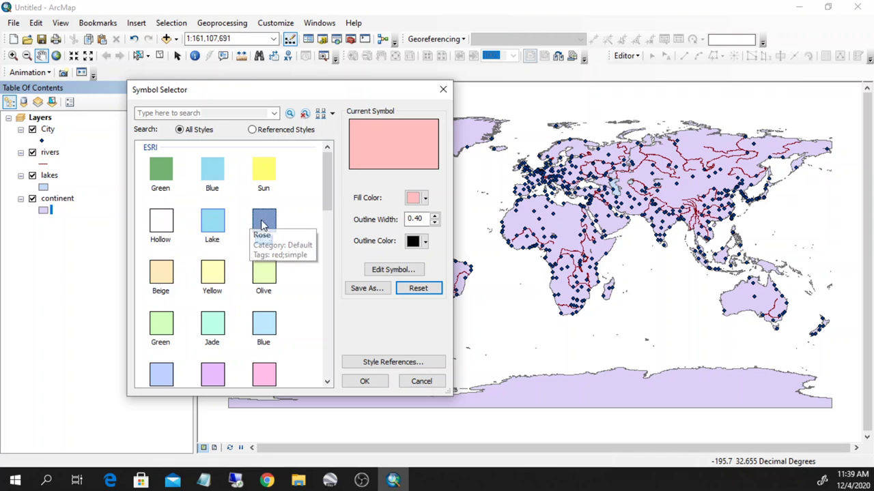
pyautogui.click(415, 198)
pyautogui.click(413, 244)
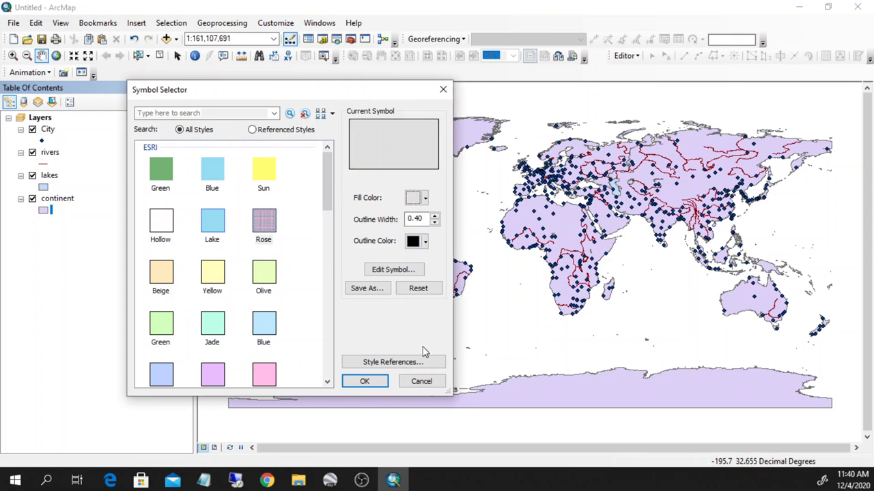
pyautogui.click(363, 381)
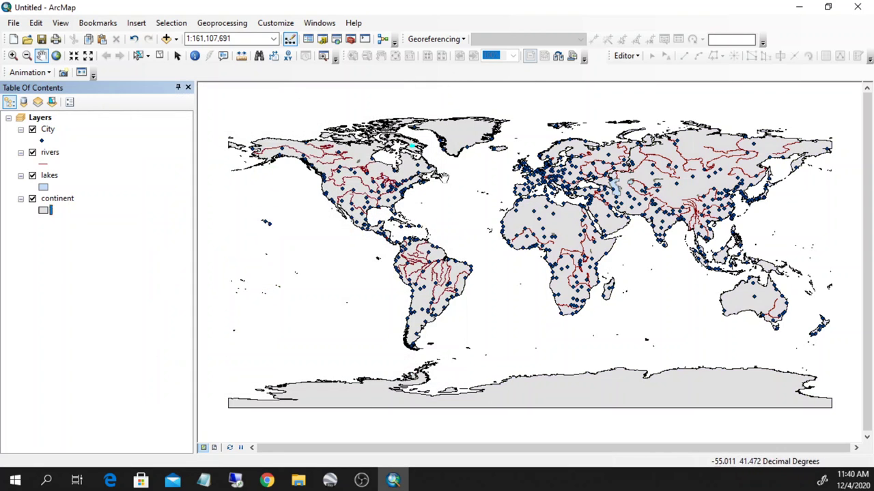
# - Change the continent layer's outline color to medium grey
pyautogui.click(43, 213)
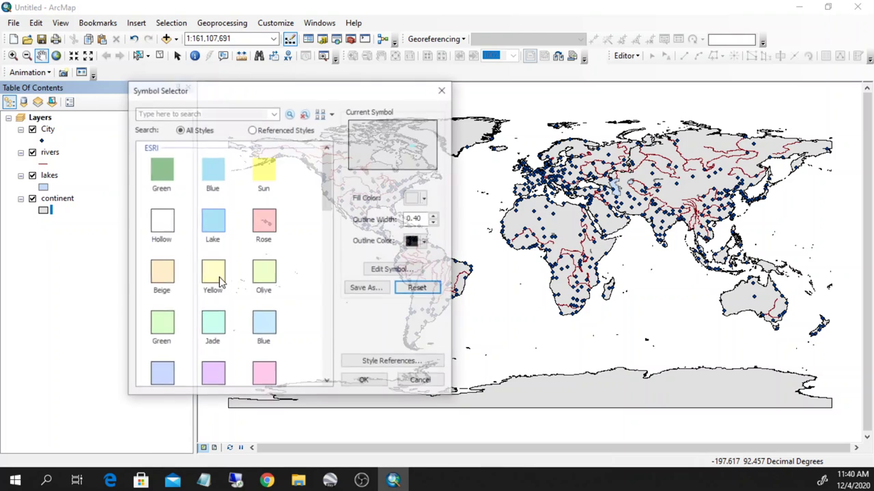
pyautogui.click(421, 242)
pyautogui.click(411, 314)
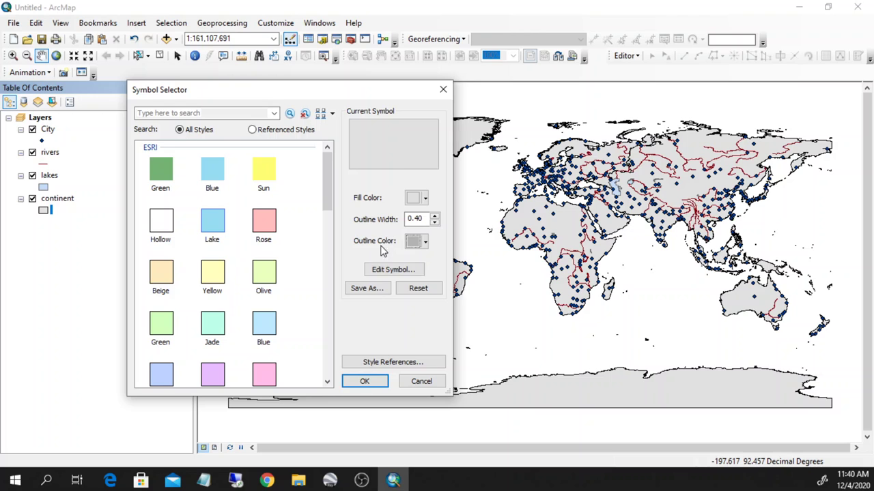
pyautogui.click(365, 381)
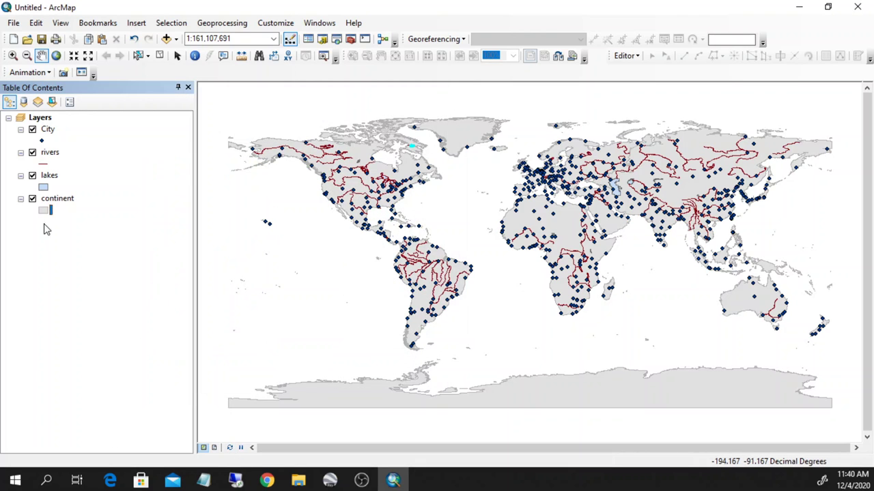
pyautogui.click(41, 212)
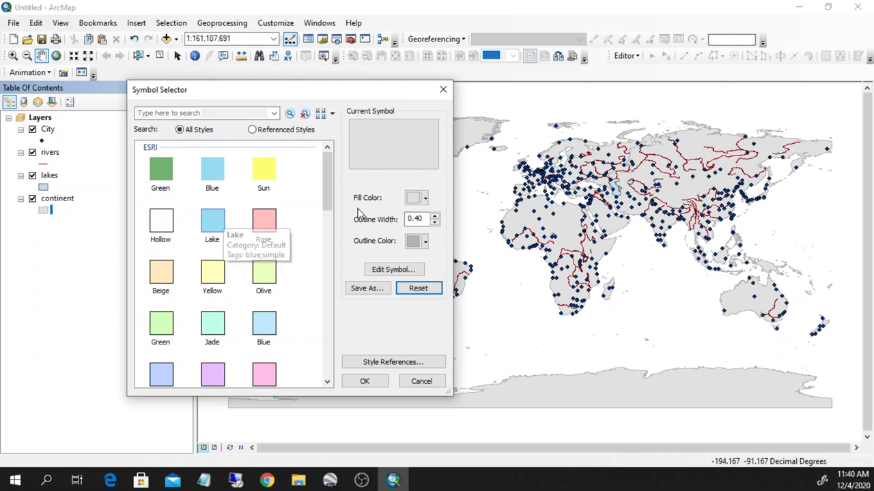
pyautogui.click(441, 89)
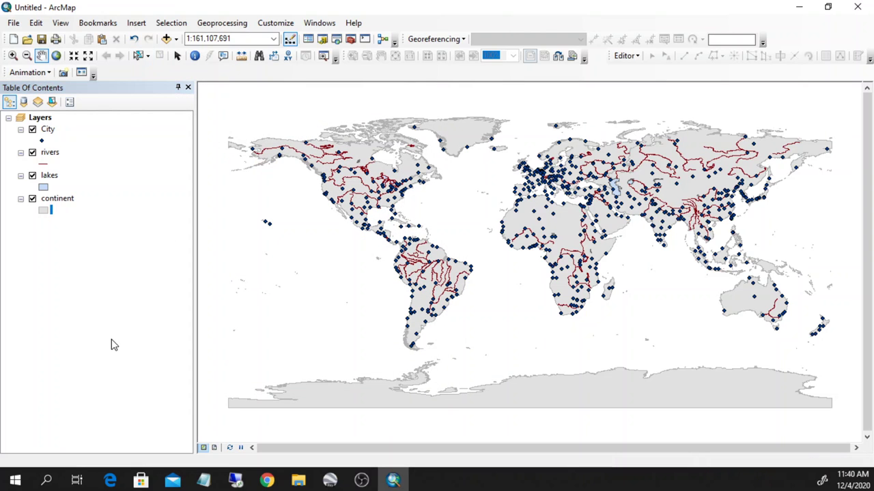
# - Apply the Lake preset symbol to the lakes layer through its layer properties
pyautogui.doubleClick(49, 176)
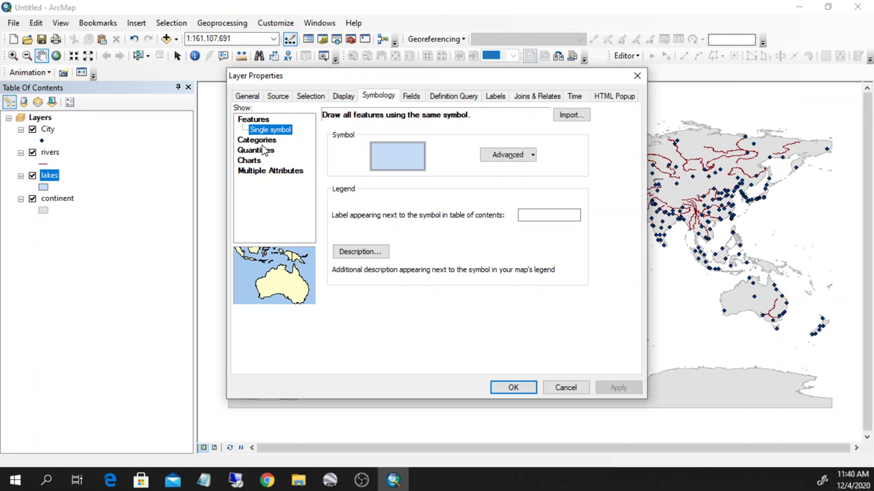
pyautogui.click(392, 161)
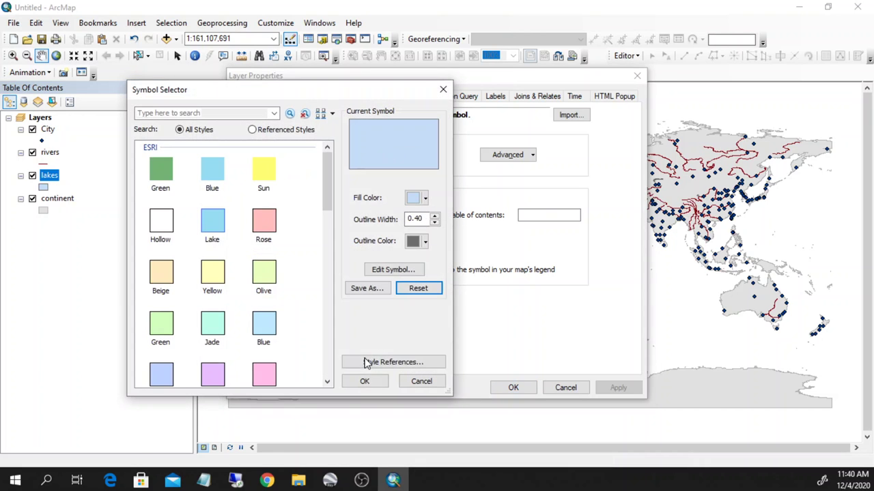
pyautogui.click(217, 222)
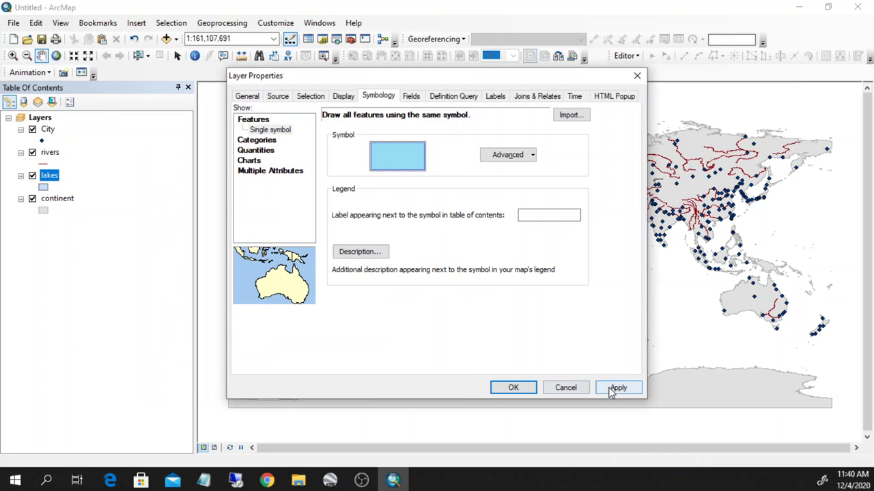
pyautogui.click(607, 392)
pyautogui.click(523, 394)
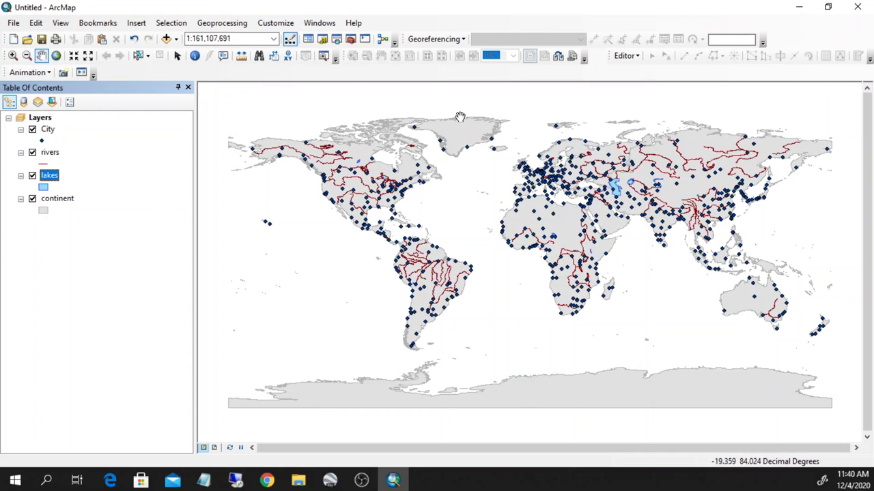
# - Apply the River preset line symbol to the rivers layer through its layer properties
pyautogui.click(43, 165)
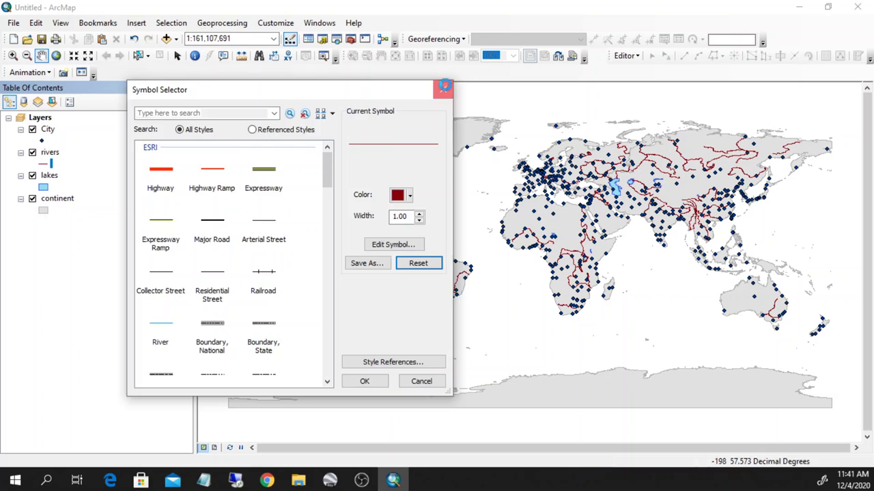
pyautogui.click(443, 89)
pyautogui.doubleClick(50, 153)
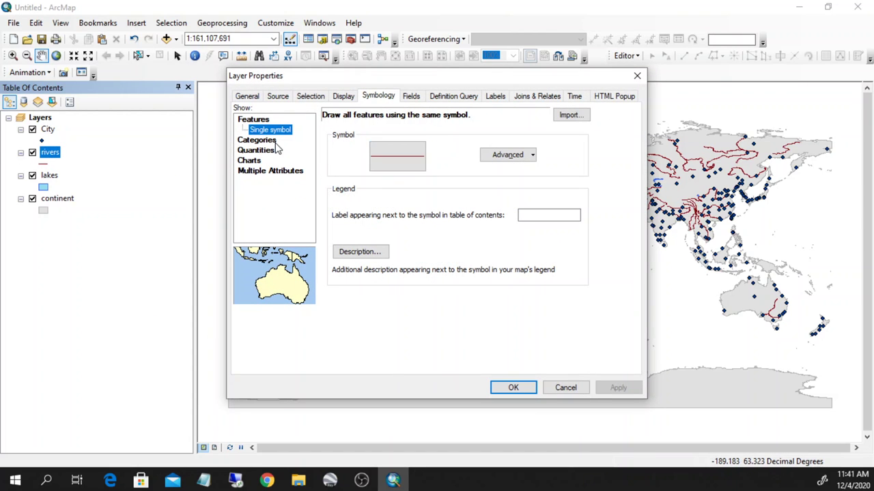
pyautogui.click(386, 161)
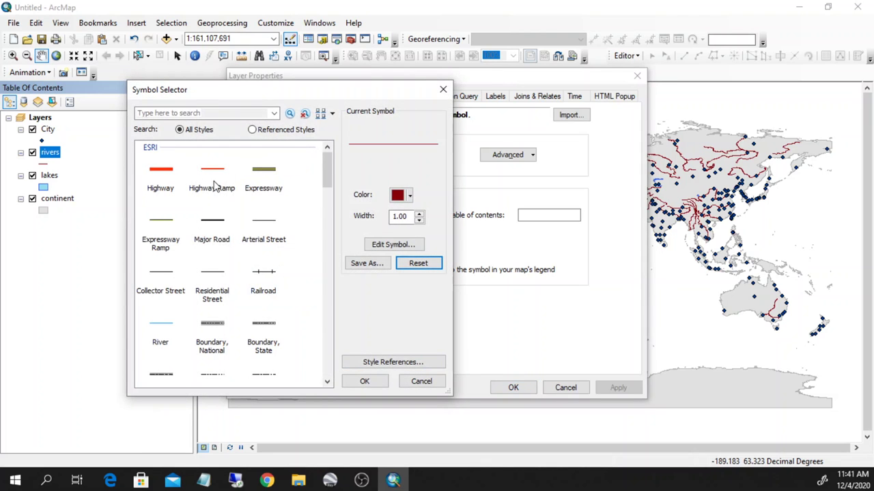
pyautogui.scroll(-2, 254, 272)
pyautogui.click(164, 254)
pyautogui.click(365, 383)
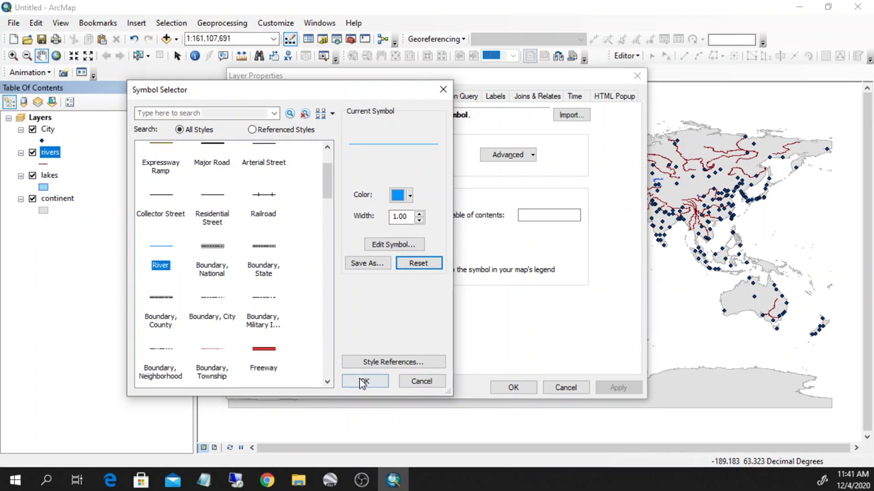
pyautogui.click(605, 385)
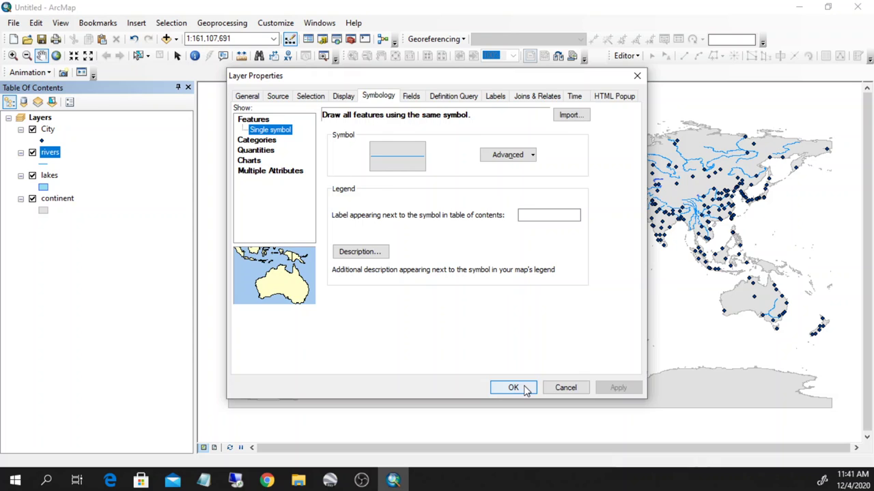
pyautogui.click(523, 389)
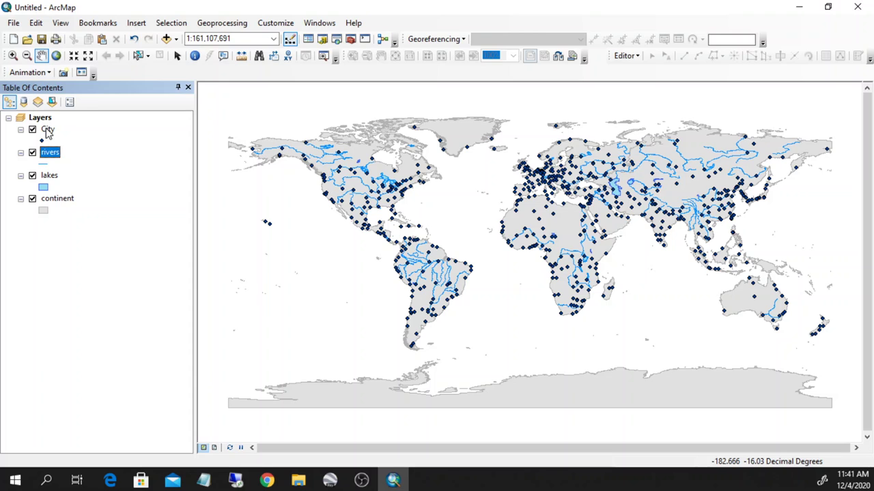
# - Set the City layer's symbology to unique values of the CAPITAL field and add all of its values
pyautogui.doubleClick(47, 130)
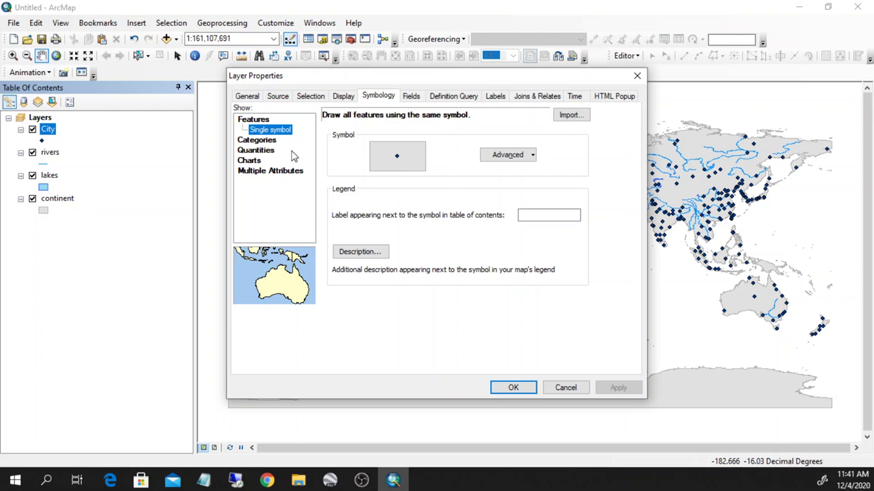
pyautogui.click(258, 141)
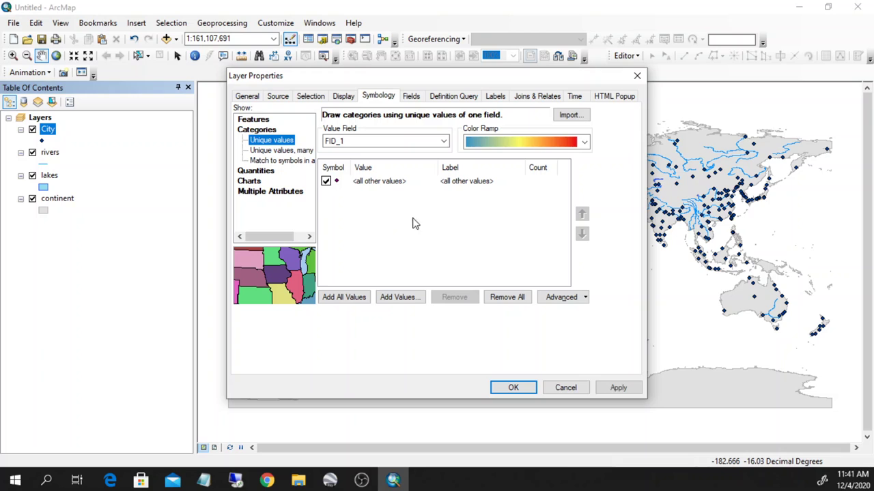
pyautogui.click(444, 142)
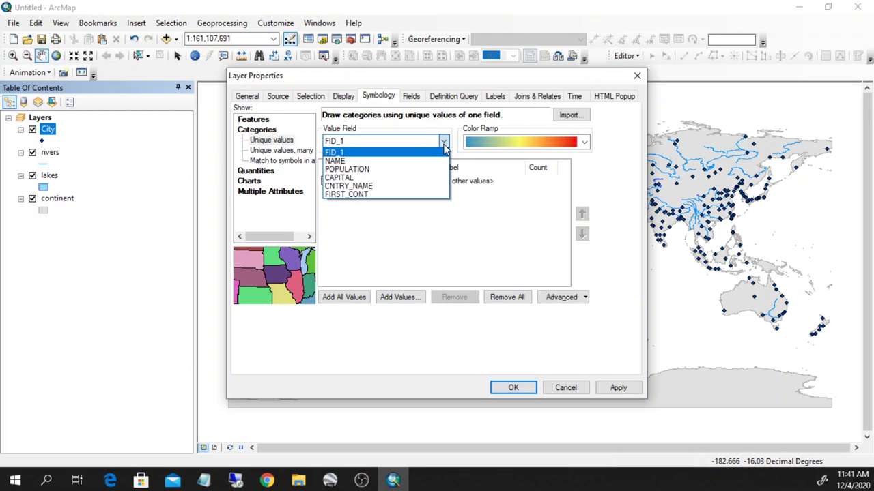
pyautogui.click(411, 183)
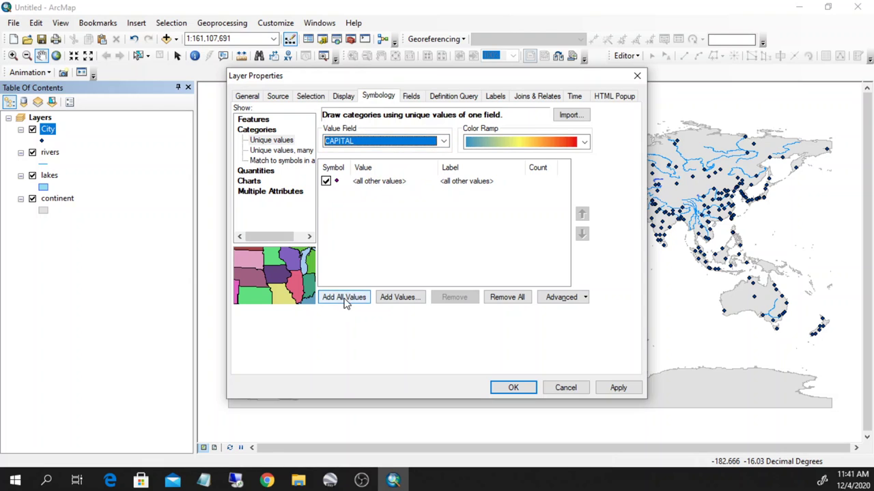
pyautogui.click(393, 149)
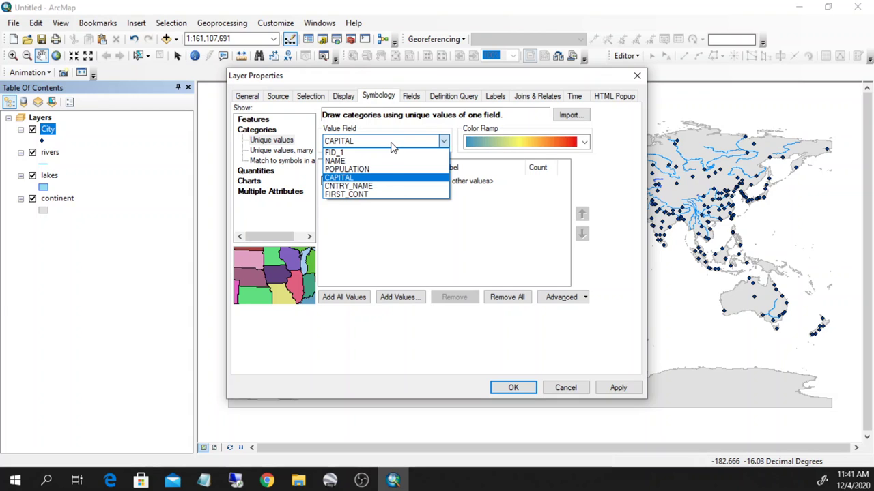
pyautogui.click(393, 149)
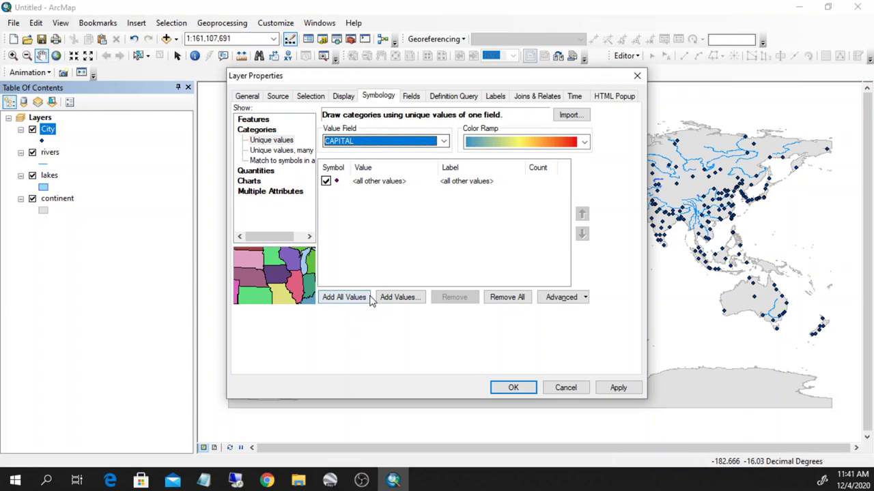
pyautogui.click(349, 300)
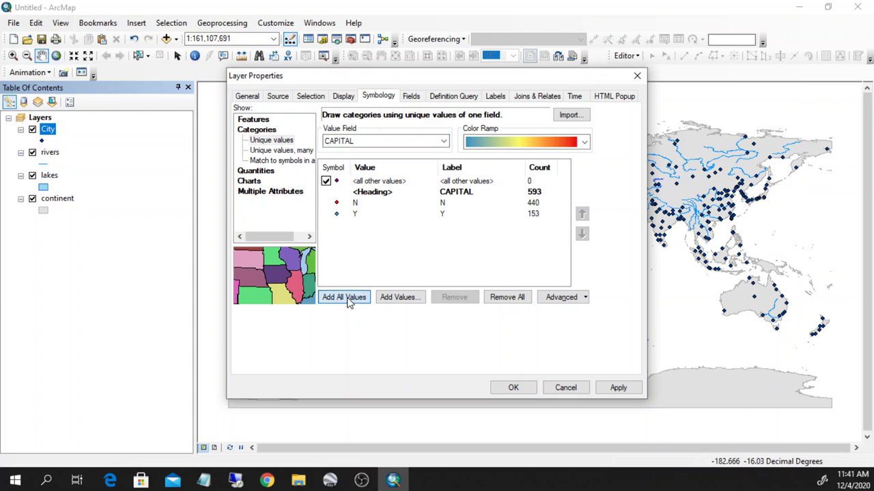
# - Change the symbol of the CAPITAL value Y to the green Circle 2 marker and reduce its size
pyautogui.click(340, 219)
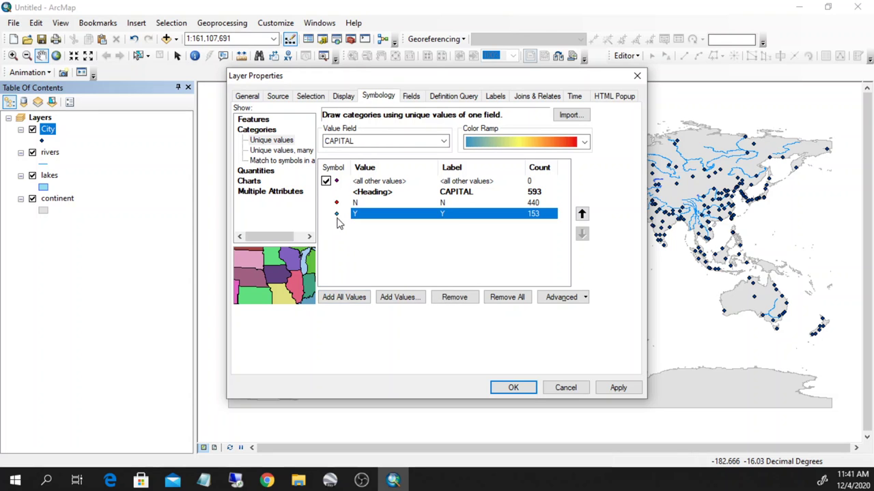
pyautogui.doubleClick(336, 217)
pyautogui.click(236, 292)
pyautogui.doubleClick(401, 217)
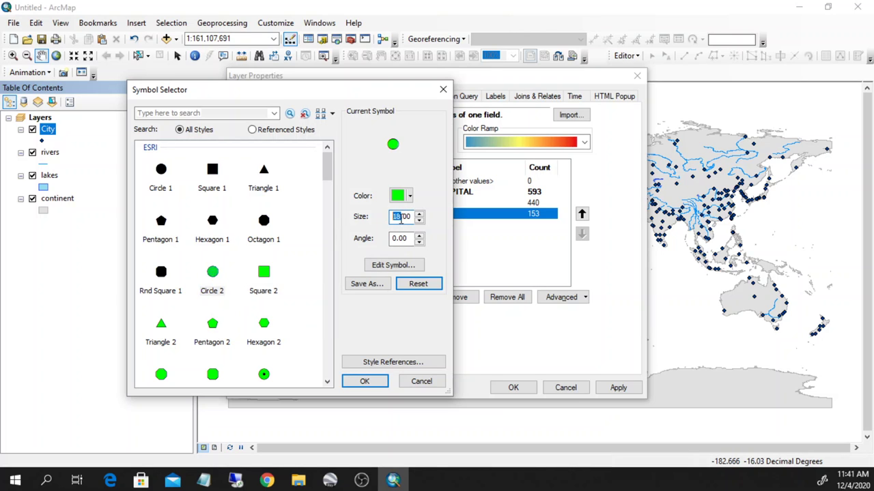
pyautogui.write('58')
pyautogui.click(365, 382)
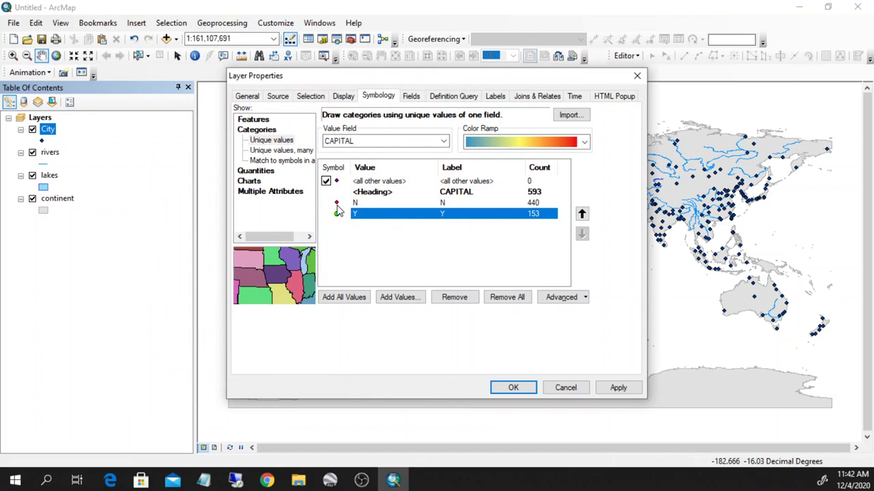
# - Change the symbol of the CAPITAL value N to the black Circle 1 marker at size 8 and apply the City symbology
pyautogui.click(340, 204)
pyautogui.doubleClick(340, 207)
pyautogui.click(160, 171)
pyautogui.moveTo(407, 216); pyautogui.dragTo(351, 227)
pyautogui.write('8')
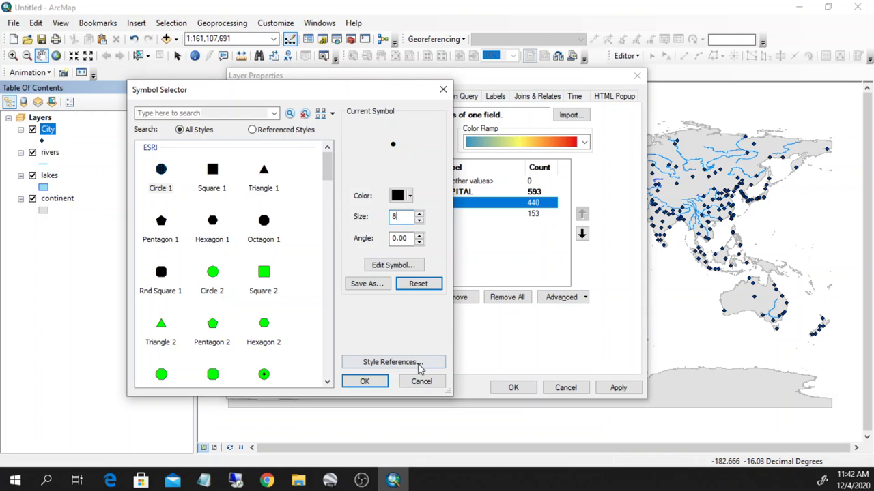
pyautogui.click(365, 383)
pyautogui.click(616, 389)
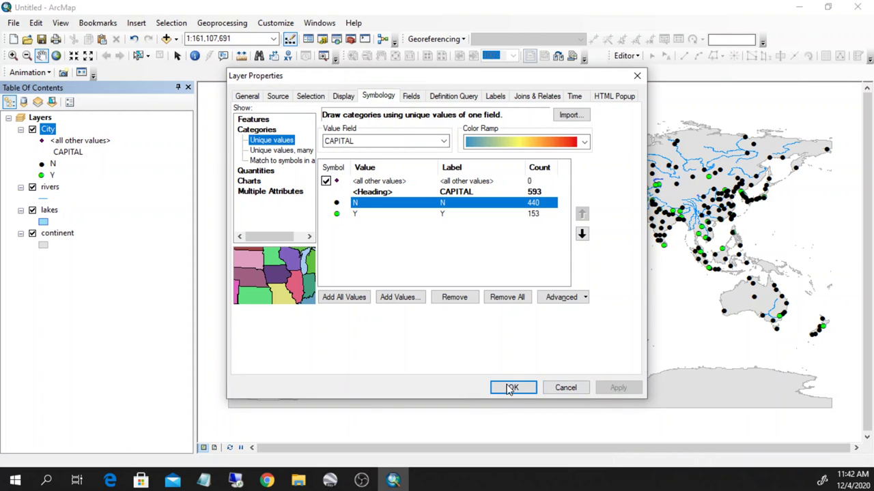
pyautogui.click(512, 388)
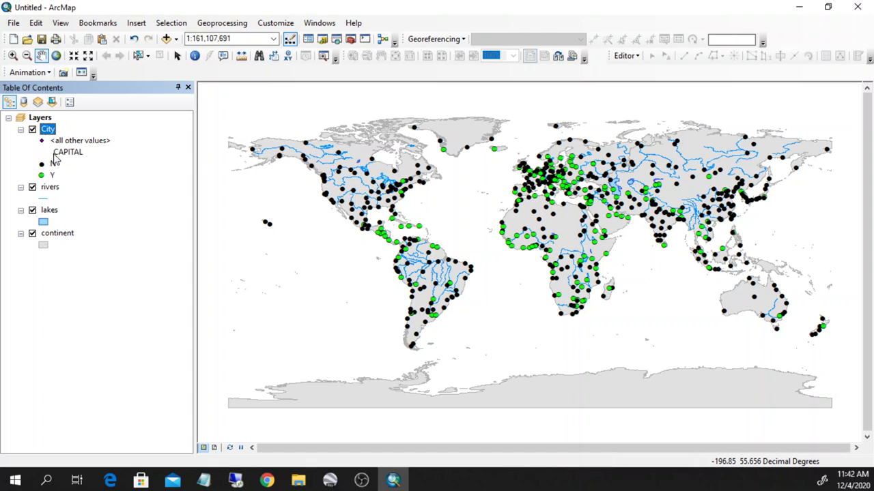
# - In the City layer's properties, categorize by unique values of many fields using POPULATION, add all values and review the list
pyautogui.doubleClick(54, 131)
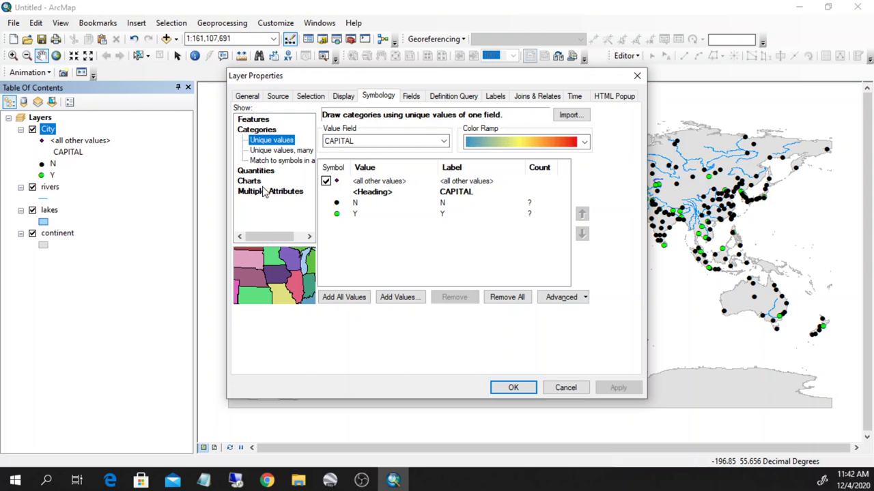
pyautogui.click(275, 153)
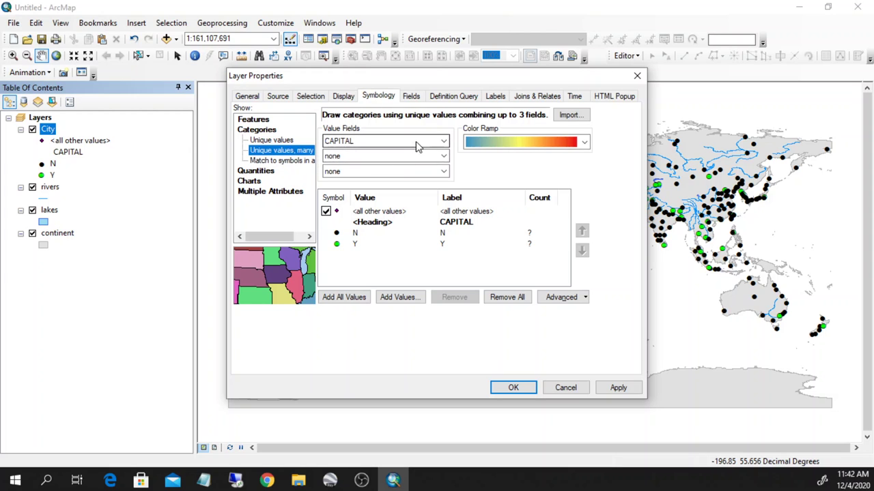
pyautogui.click(416, 141)
pyautogui.click(391, 170)
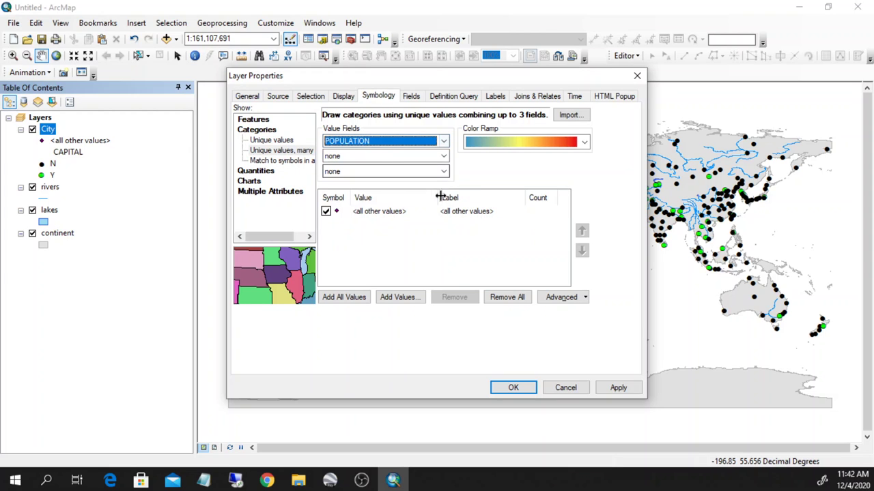
pyautogui.click(442, 157)
pyautogui.click(442, 158)
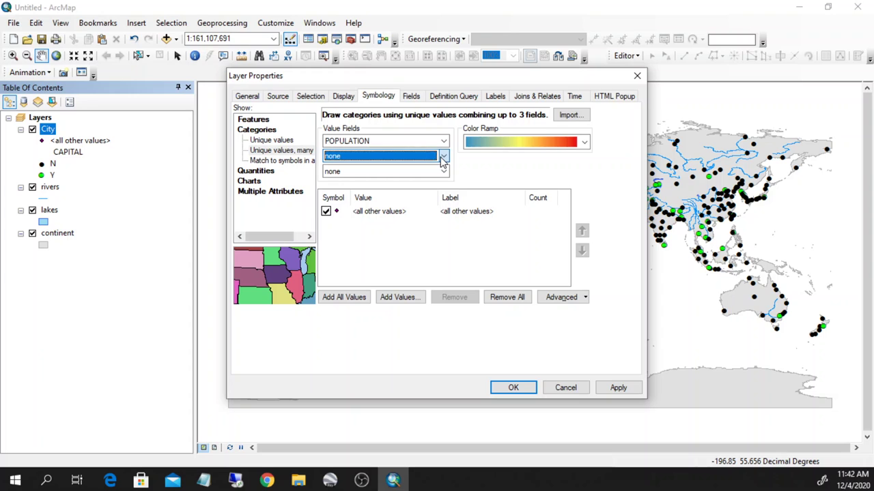
pyautogui.click(334, 299)
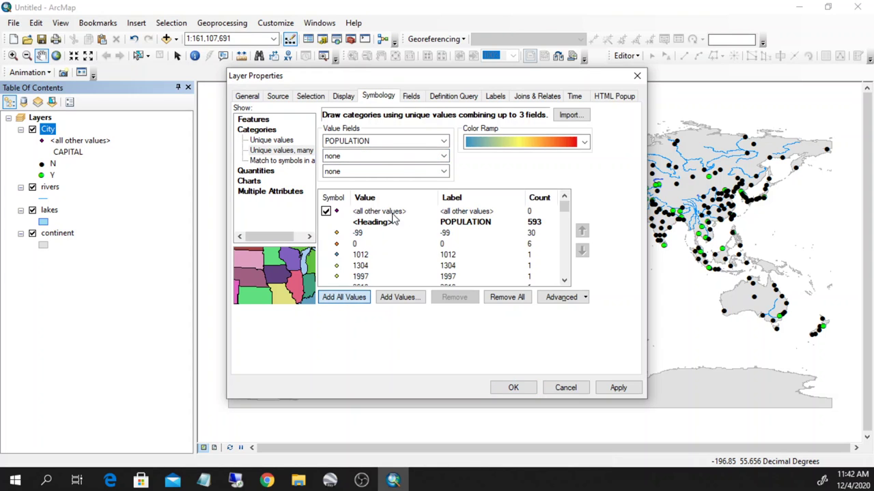
pyautogui.scroll(-5, 458, 230)
pyautogui.scroll(-10, 461, 232)
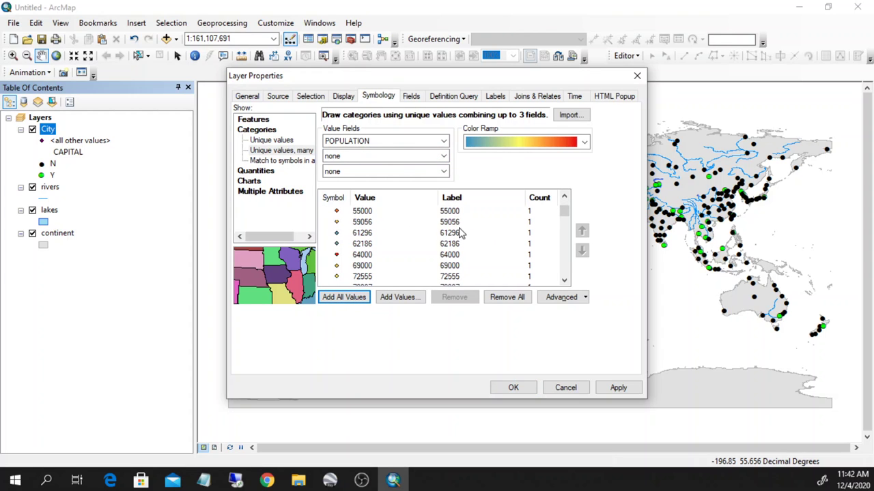
pyautogui.scroll(12, 542, 239)
pyautogui.scroll(3, 537, 243)
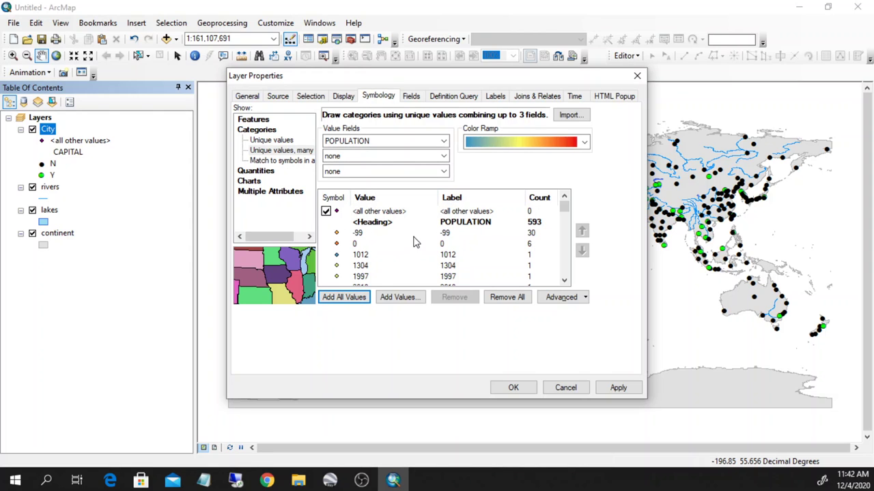
# - Switch the City symbology to graduated colors based on the POPULATION field with the green-yellow-red color ramp
pyautogui.click(266, 174)
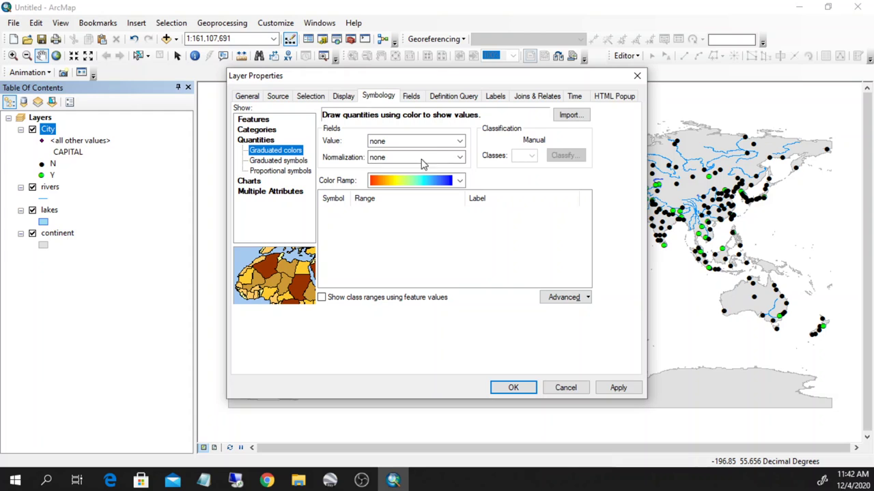
pyautogui.click(456, 142)
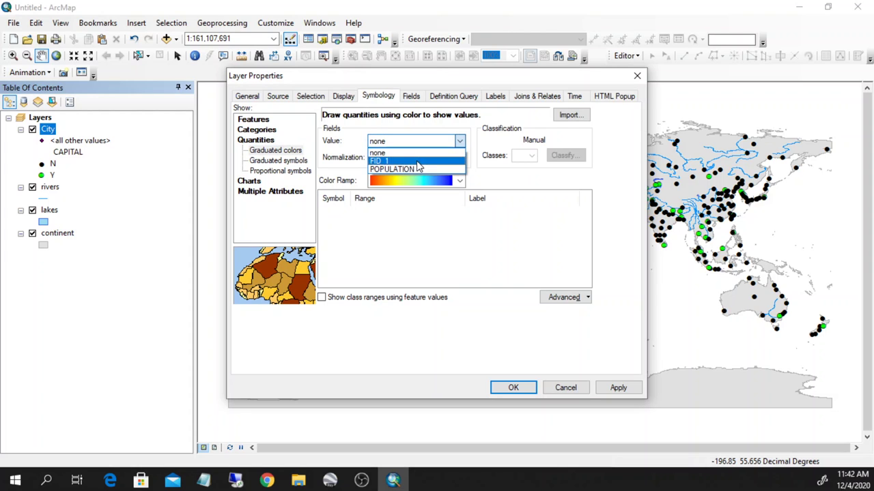
pyautogui.click(410, 151)
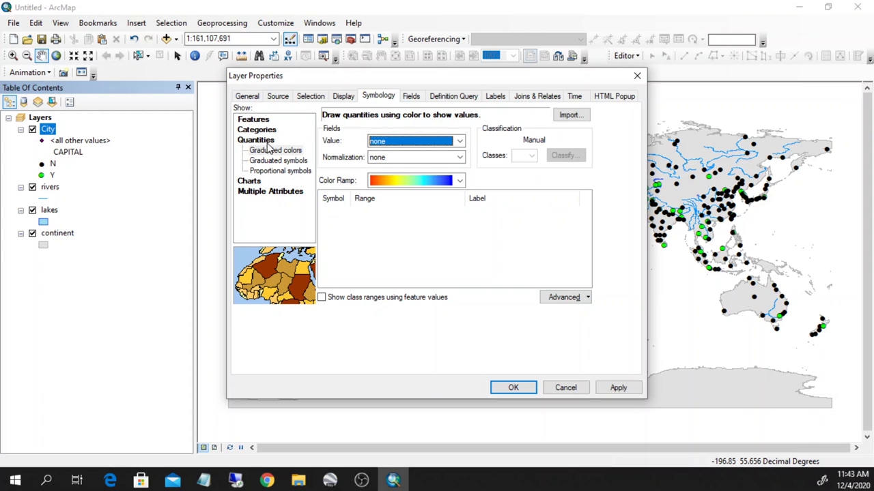
pyautogui.click(415, 142)
pyautogui.click(403, 173)
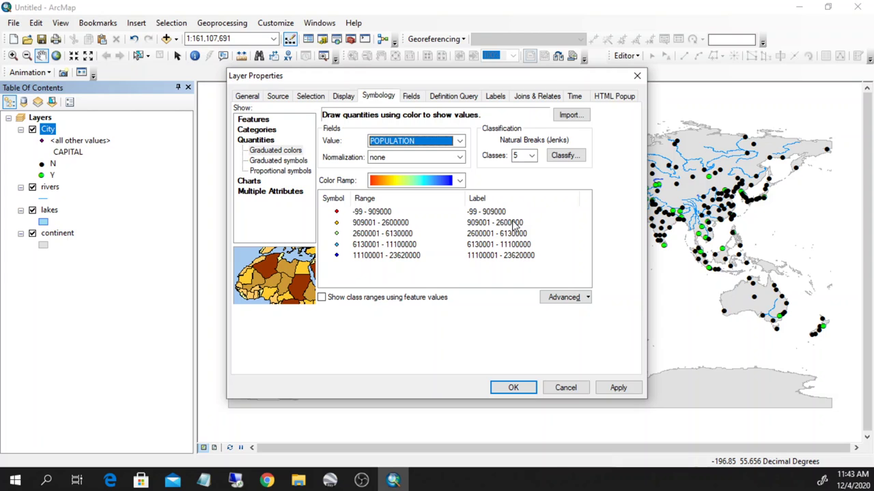
pyautogui.click(451, 181)
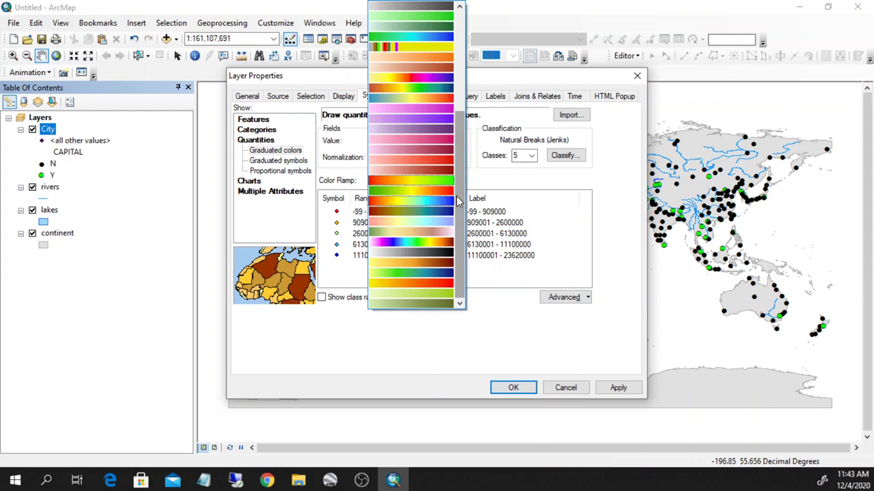
pyautogui.click(440, 192)
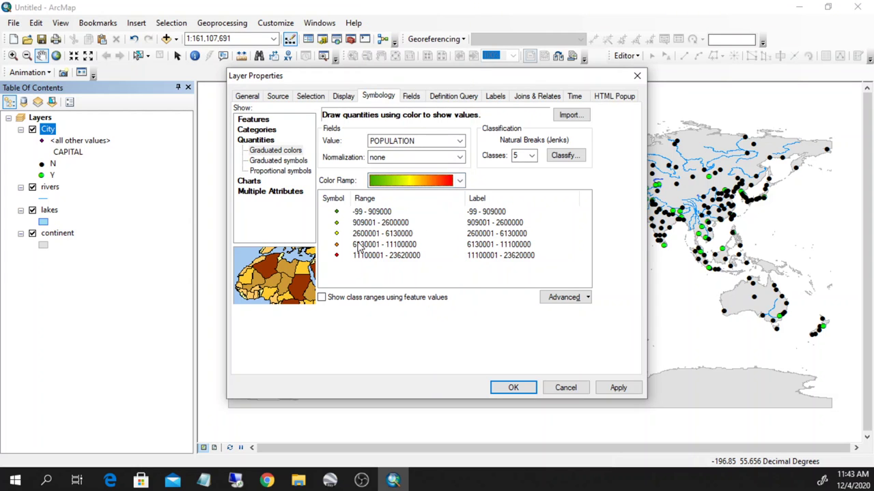
# - Set the size of all graduated color symbols to 8, apply the symbology and uncover the map behind the dialog
pyautogui.click(335, 201)
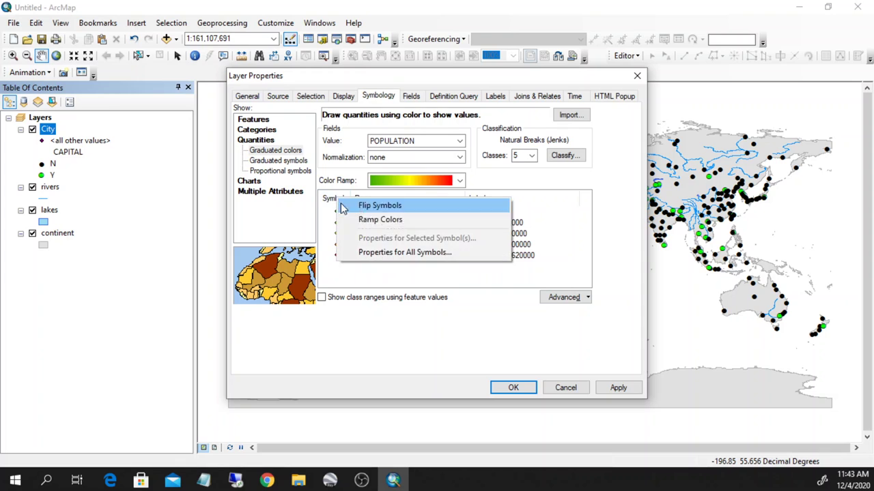
pyautogui.click(413, 253)
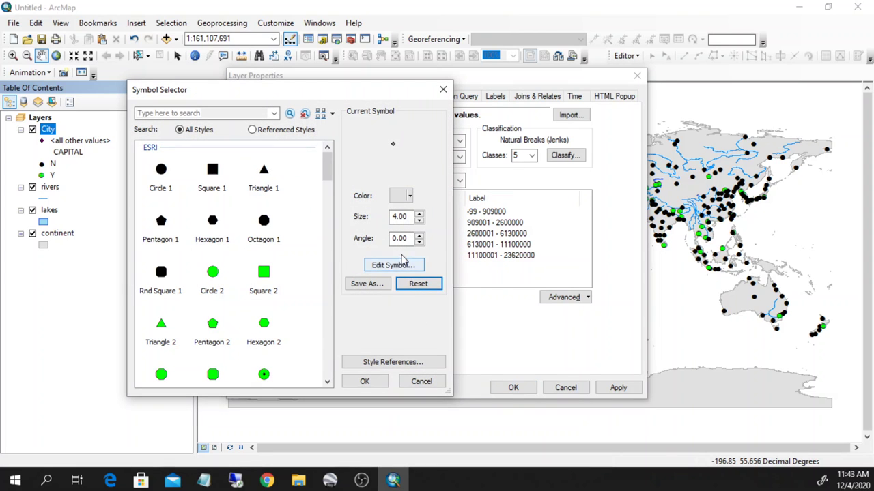
pyautogui.click(419, 214)
pyautogui.click(419, 213)
pyautogui.click(420, 214)
pyautogui.click(420, 214)
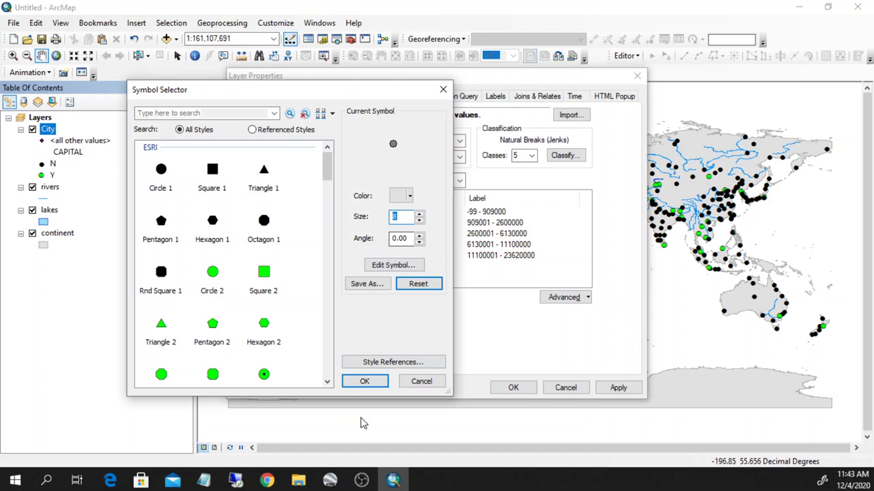
pyautogui.click(365, 383)
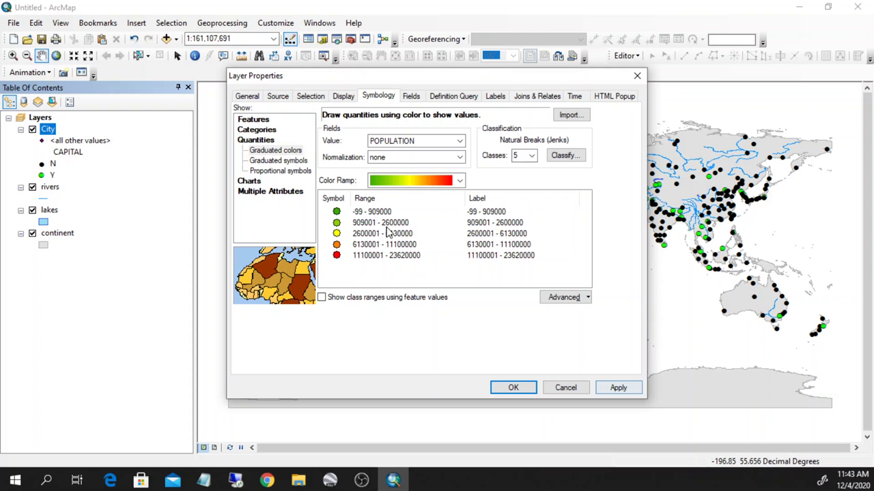
pyautogui.click(616, 387)
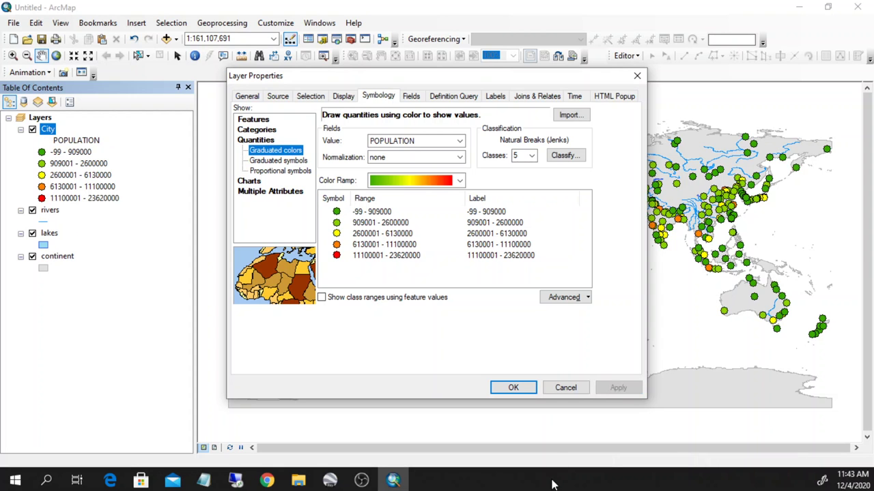
pyautogui.moveTo(476, 77); pyautogui.dragTo(334, 57)
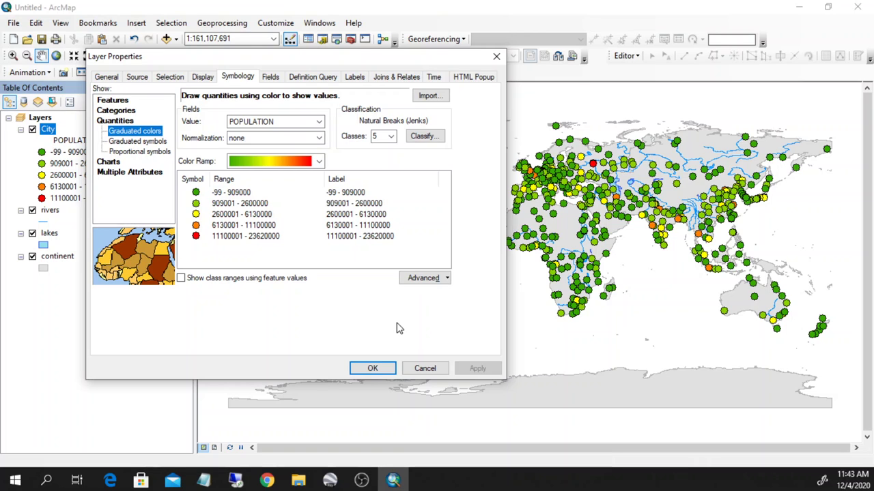
# - Change the City symbology to graduated symbols with POPULATION as the value field
pyautogui.click(161, 141)
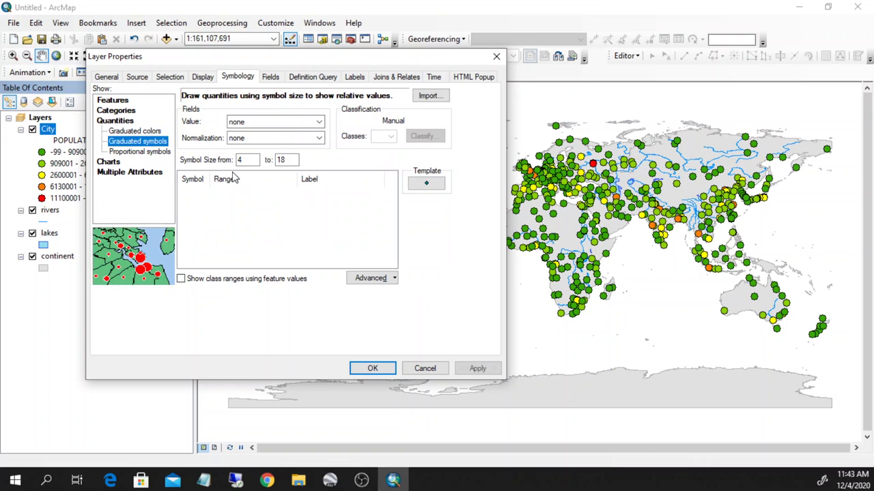
pyautogui.click(318, 122)
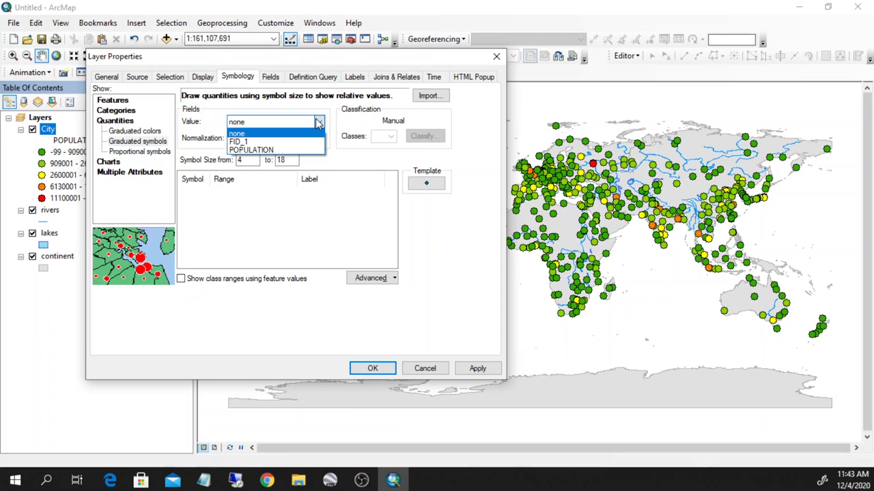
pyautogui.click(294, 152)
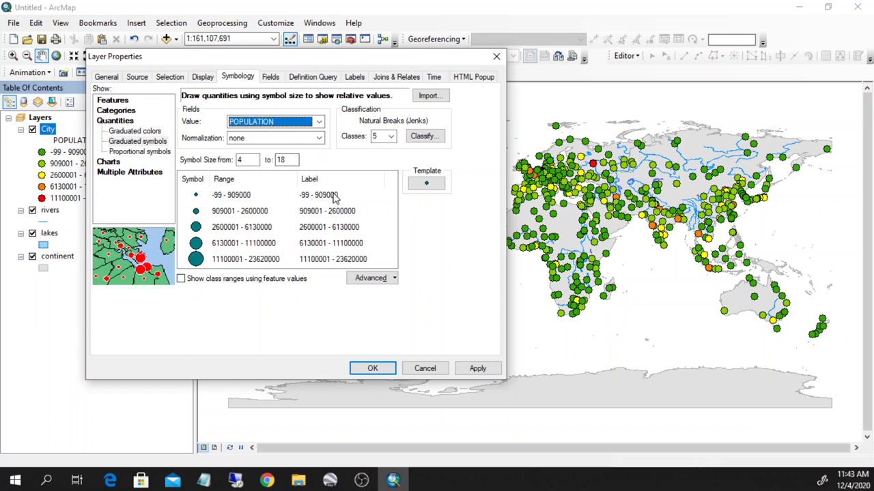
# - Change all graduated symbols of the City layer to the black Circle 1 marker
pyautogui.click(197, 180)
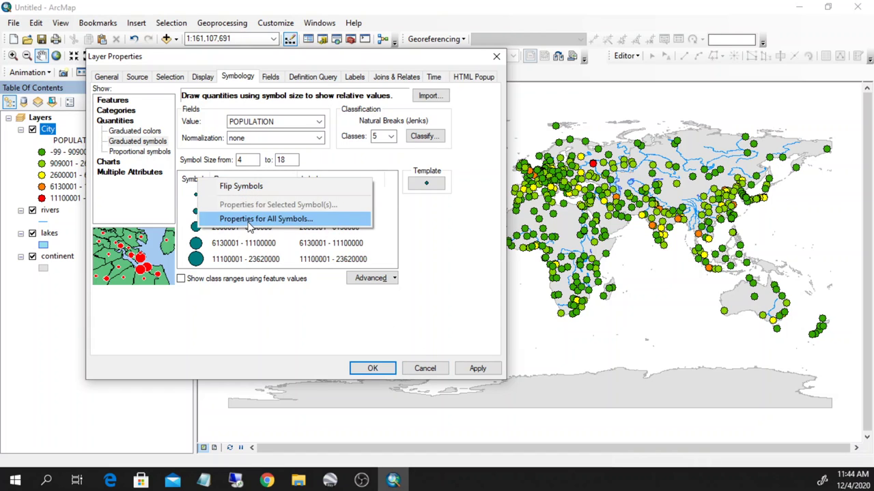
pyautogui.click(466, 245)
pyautogui.click(193, 179)
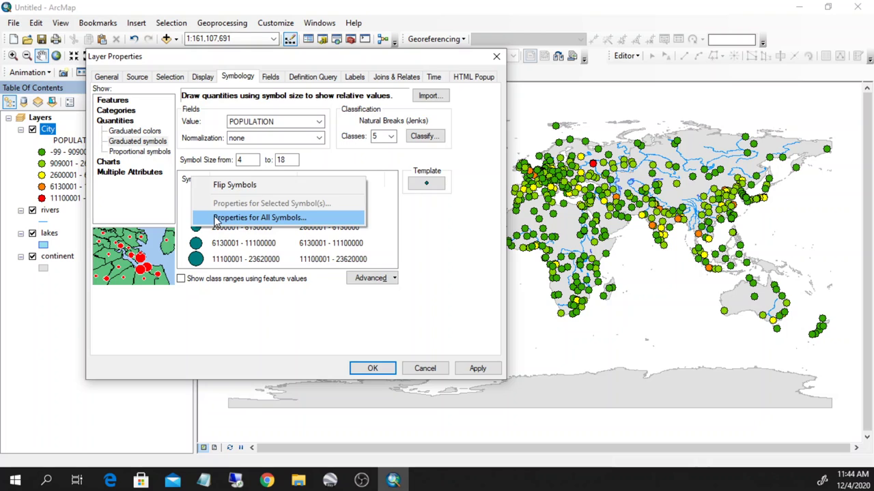
pyautogui.click(232, 217)
pyautogui.click(172, 181)
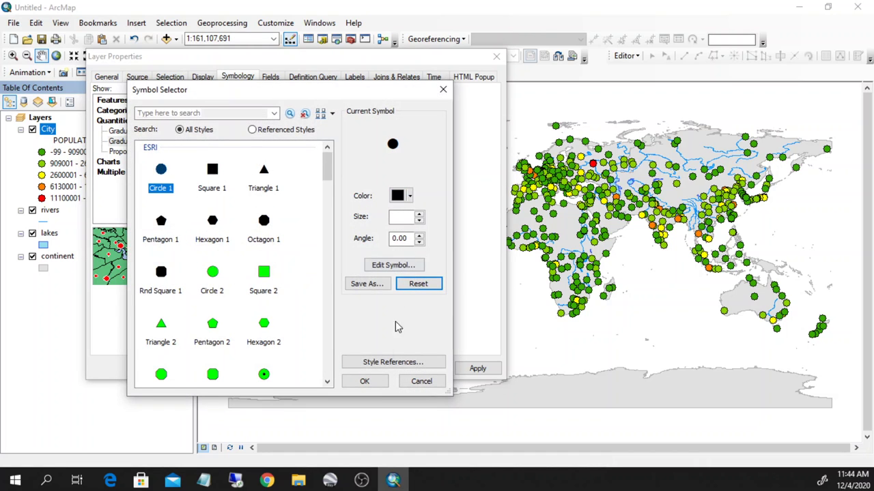
pyautogui.click(364, 381)
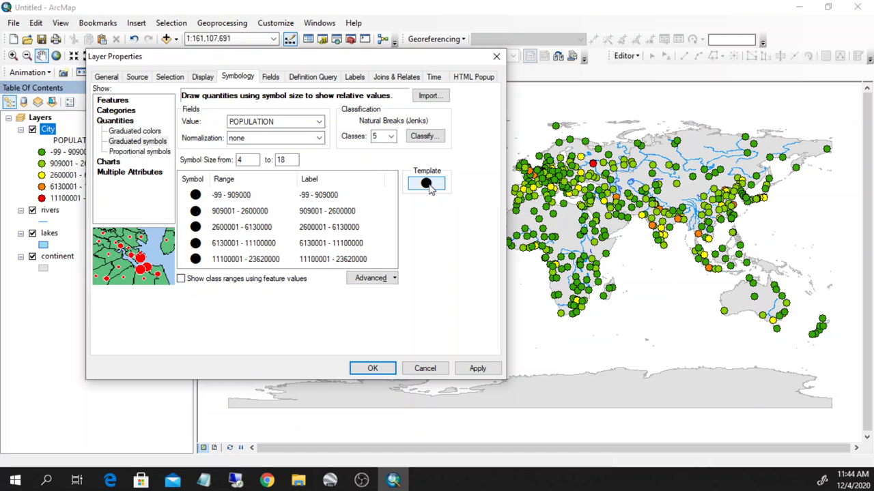
# - Reselect POPULATION as the value field to regenerate symbol sizes from 4 to 18, and apply the City symbology
pyautogui.click(429, 136)
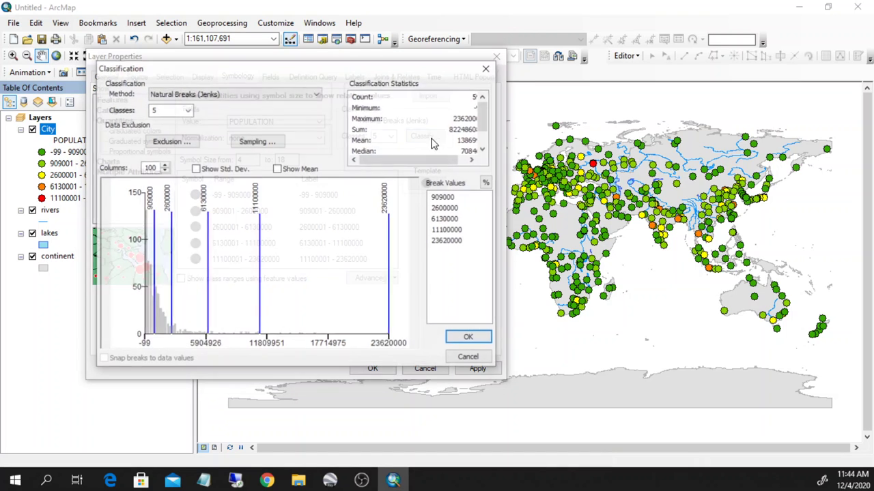
pyautogui.click(484, 69)
pyautogui.click(273, 122)
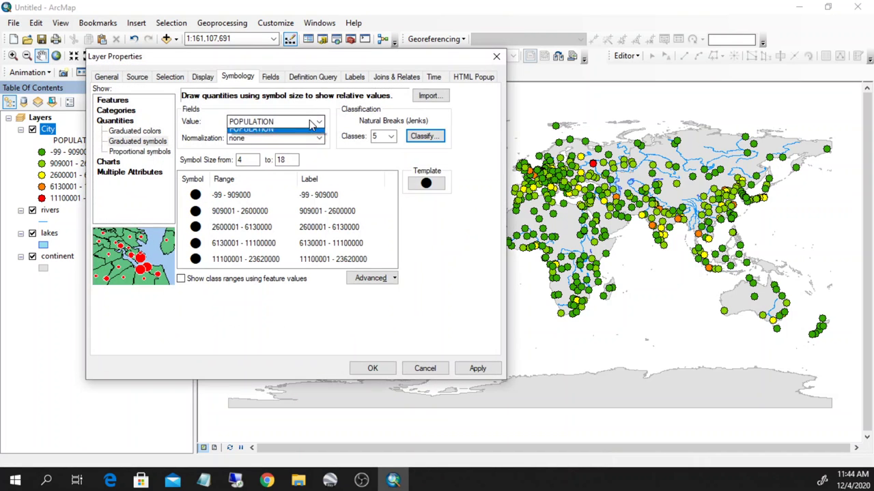
pyautogui.click(259, 148)
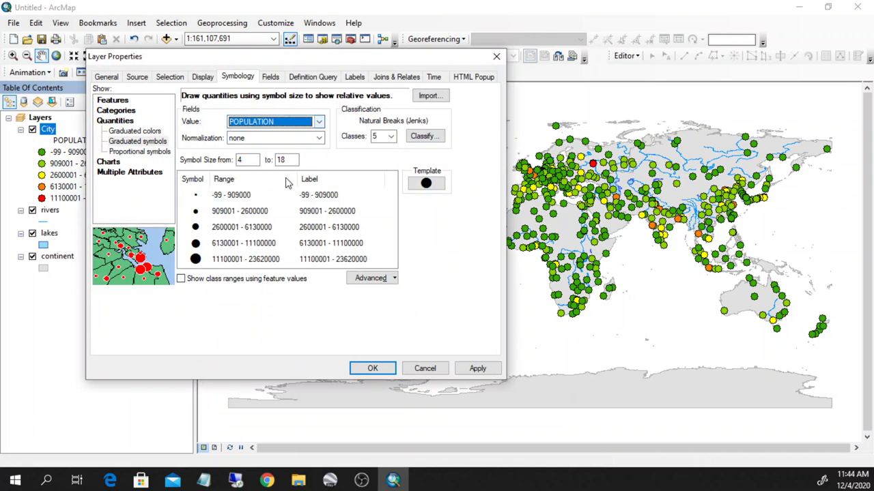
pyautogui.click(479, 370)
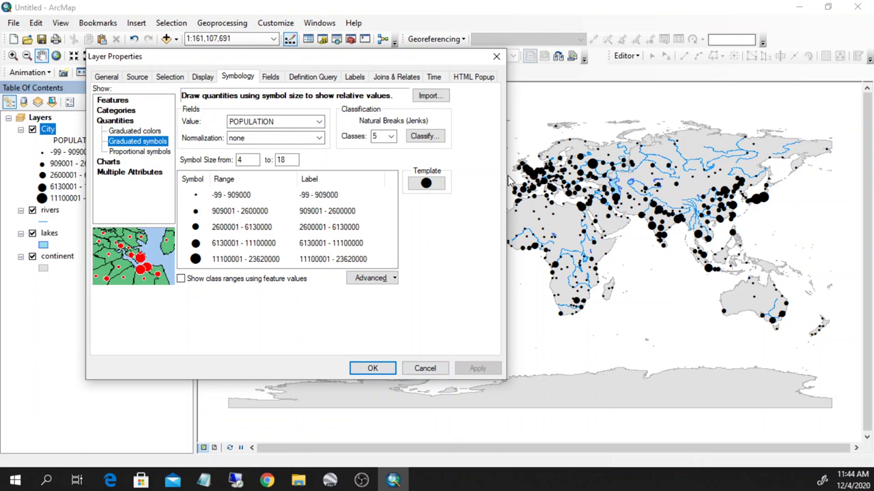
pyautogui.moveTo(342, 59); pyautogui.dragTo(266, 79)
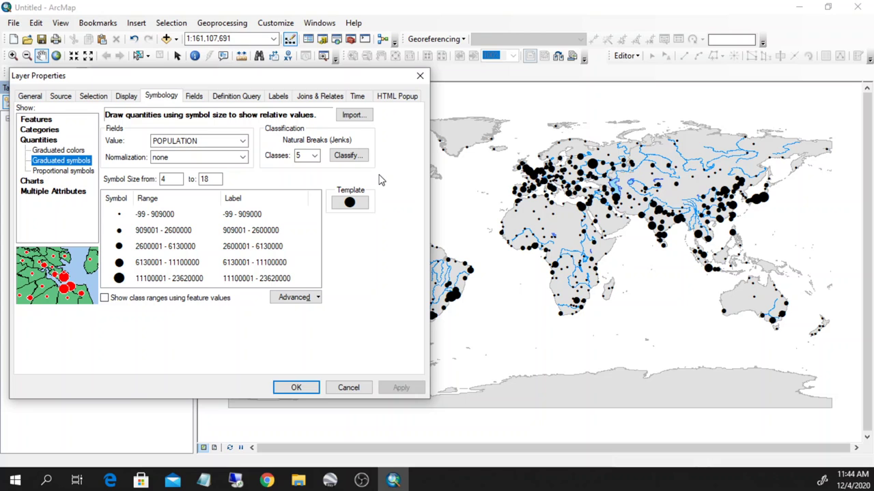
pyautogui.click(353, 159)
pyautogui.click(348, 159)
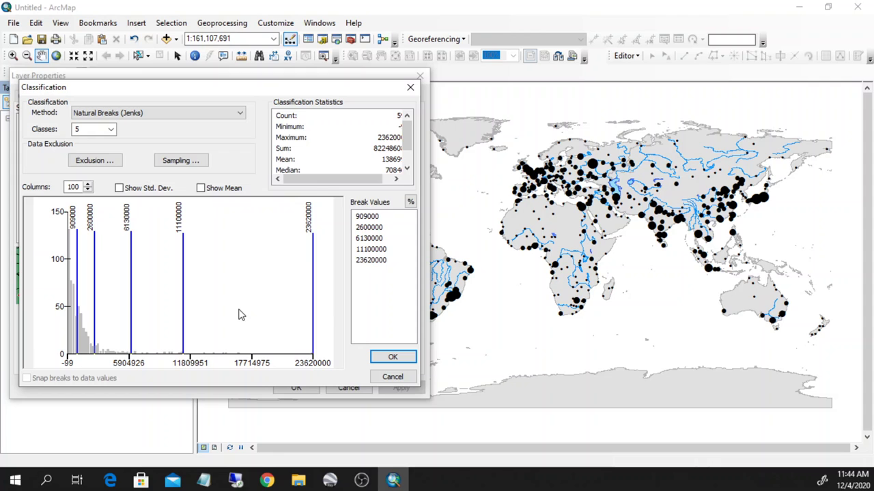
pyautogui.moveTo(226, 89); pyautogui.dragTo(302, 47)
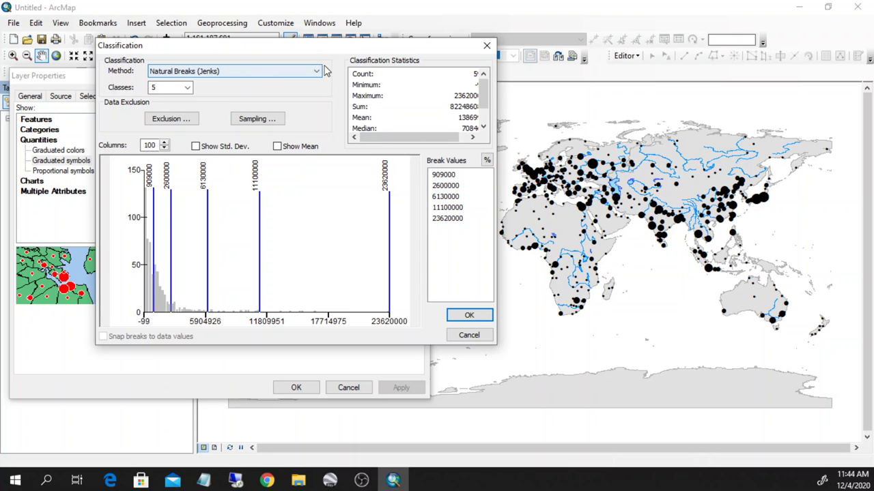
pyautogui.click(486, 45)
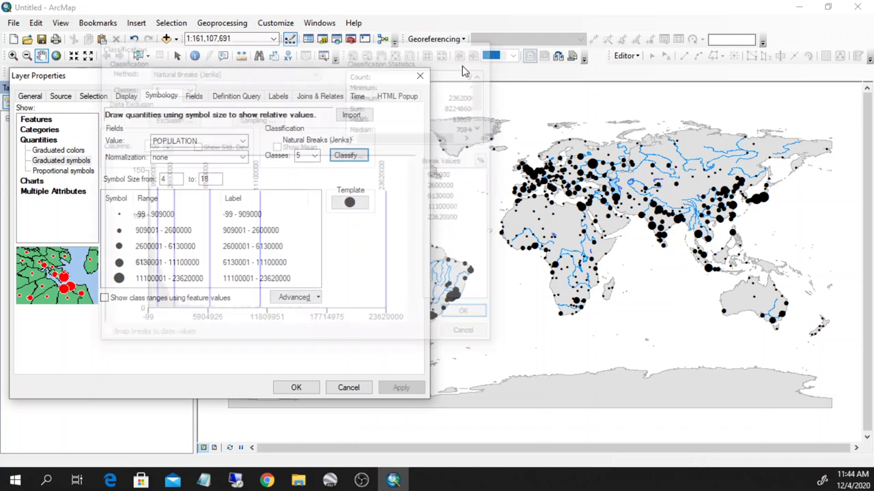
# - Classify the City population symbols into 4 classes with the Quantile method and apply the symbology
pyautogui.click(344, 157)
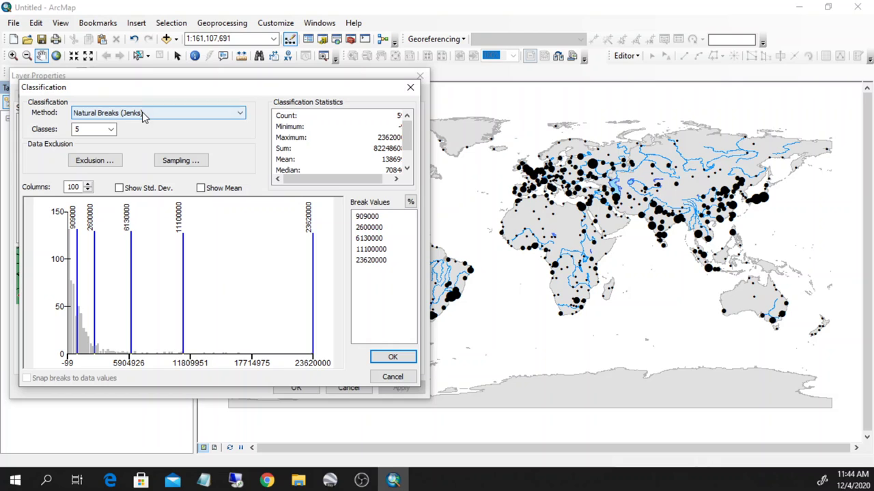
pyautogui.click(111, 131)
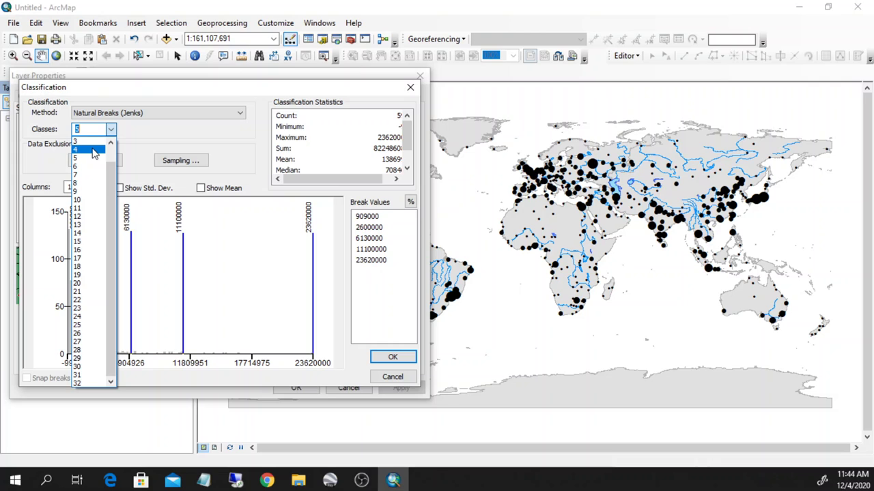
pyautogui.click(95, 150)
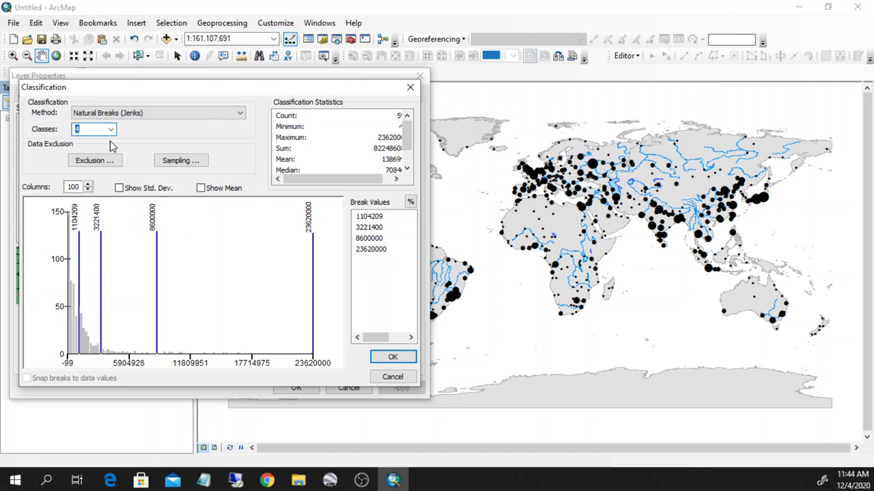
pyautogui.click(205, 114)
pyautogui.click(196, 146)
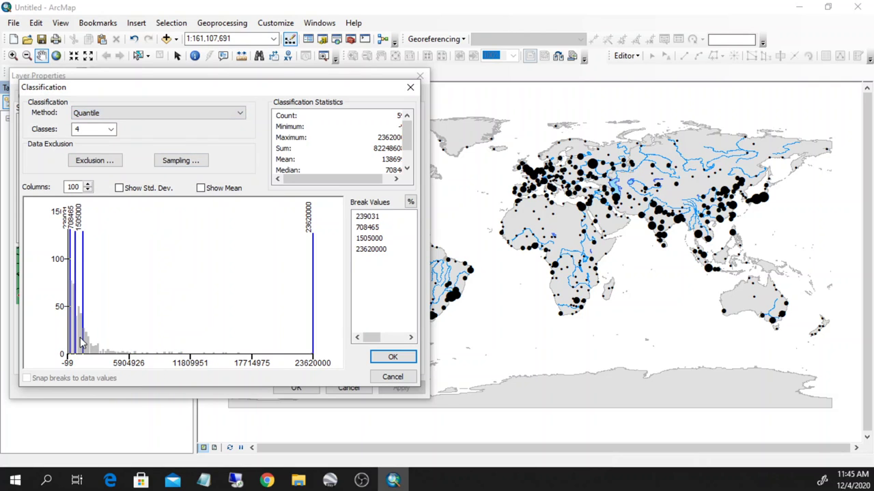
pyautogui.click(390, 358)
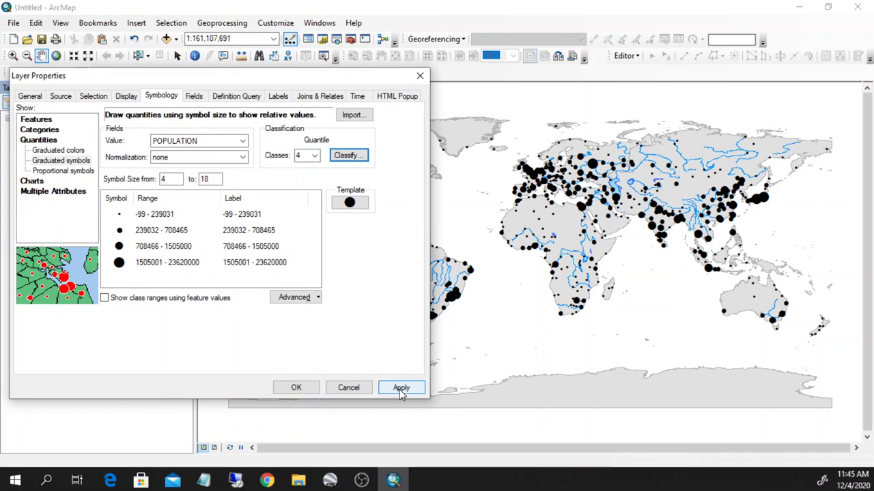
pyautogui.click(401, 389)
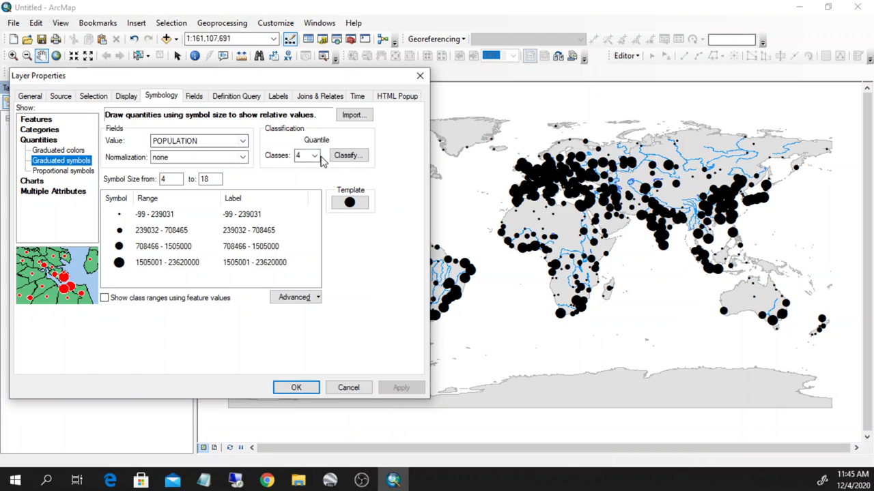
# - Try Equal Interval, set the City classification method to Natural Breaks (Jenks) instead, then apply it and close the layer properties
pyautogui.click(348, 155)
pyautogui.click(151, 113)
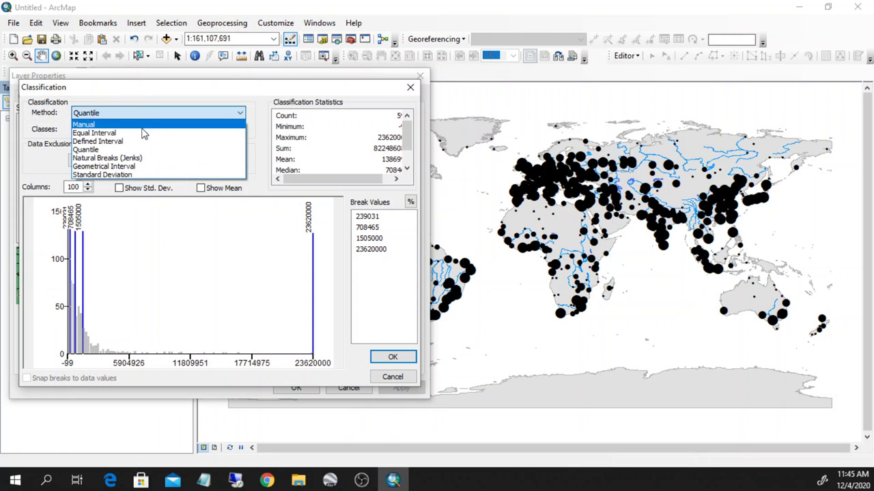
pyautogui.click(139, 131)
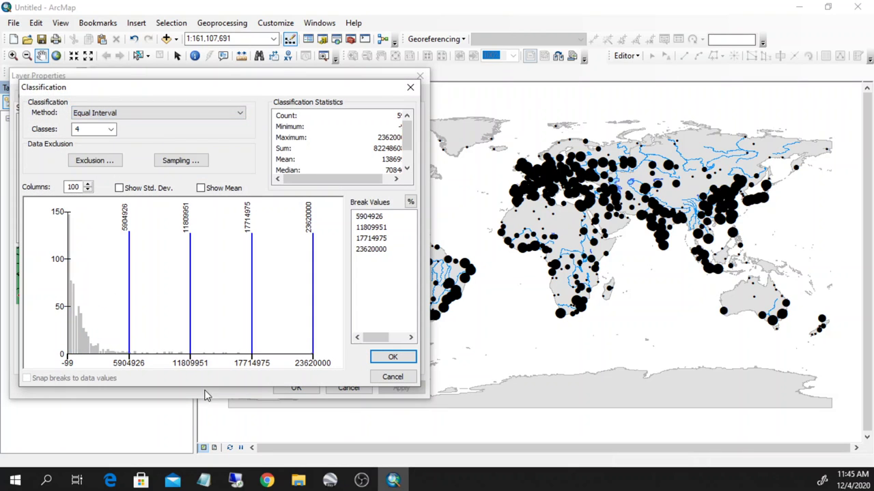
pyautogui.click(137, 114)
pyautogui.click(146, 160)
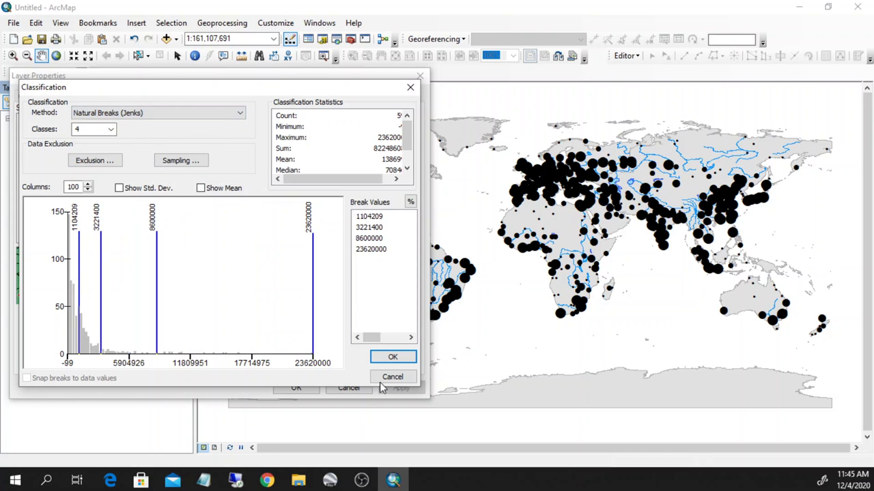
pyautogui.click(392, 359)
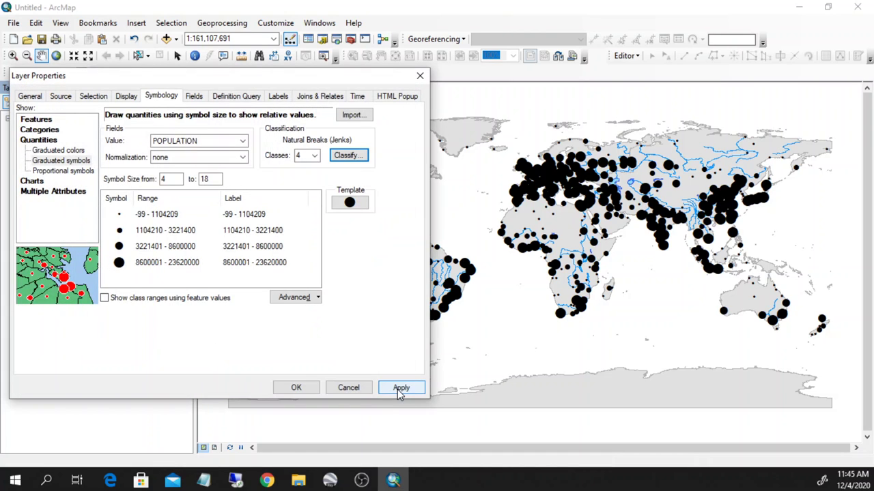
pyautogui.click(401, 388)
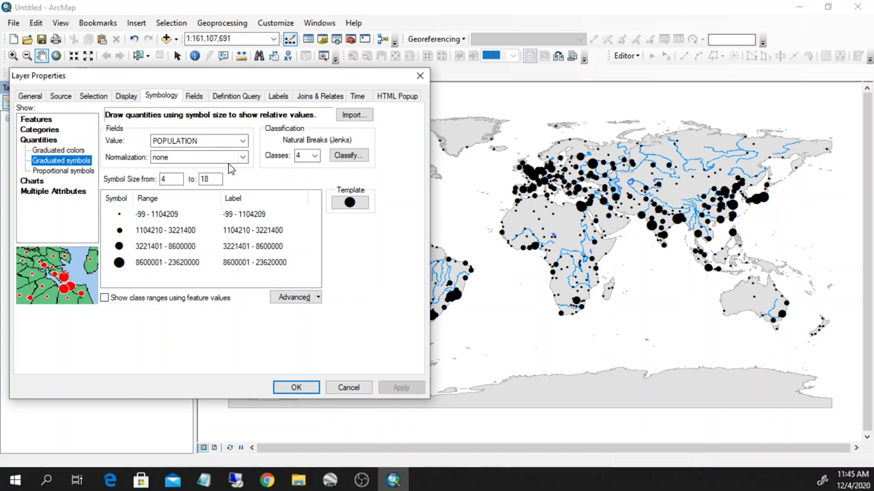
pyautogui.click(296, 388)
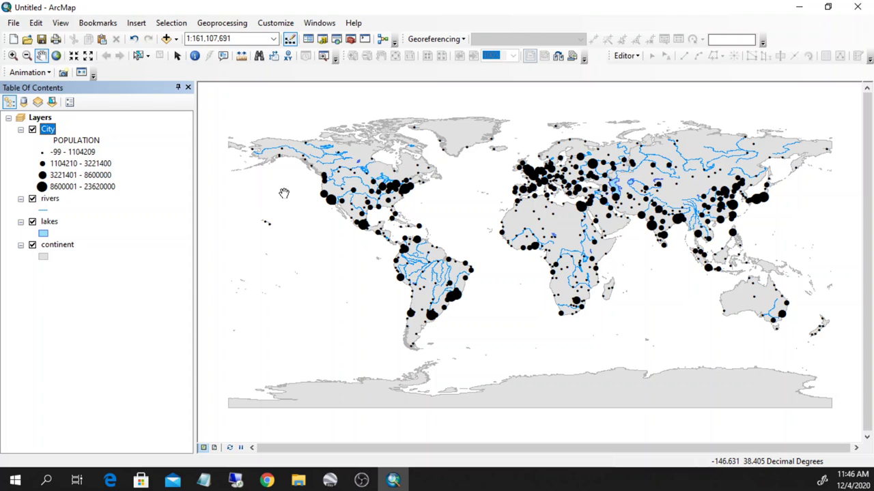
# - Zoom in on North America and then on Europe and North Africa to examine the graduated city symbols
pyautogui.click(12, 55)
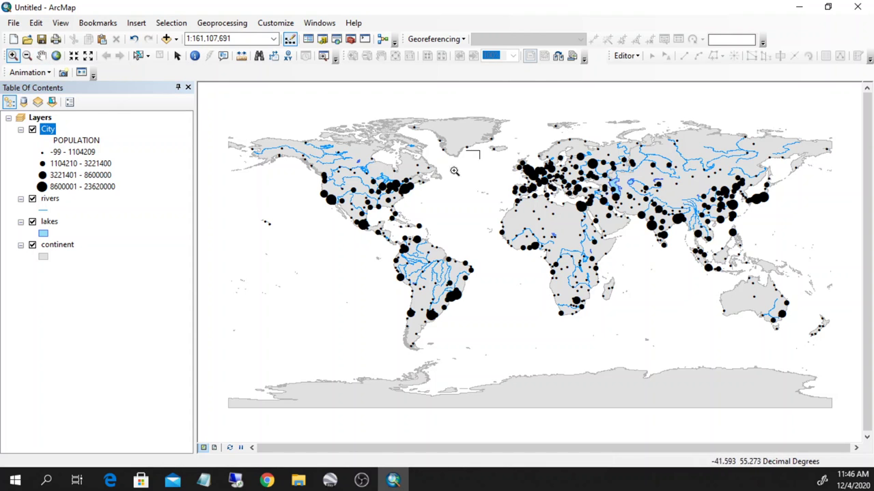
pyautogui.moveTo(467, 151); pyautogui.dragTo(315, 265)
pyautogui.scroll(2, 478, 236)
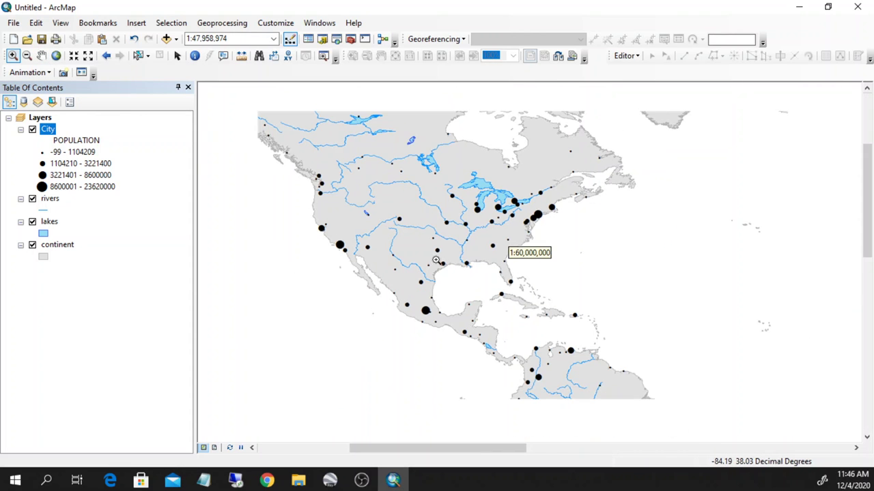
pyautogui.scroll(2, 460, 242)
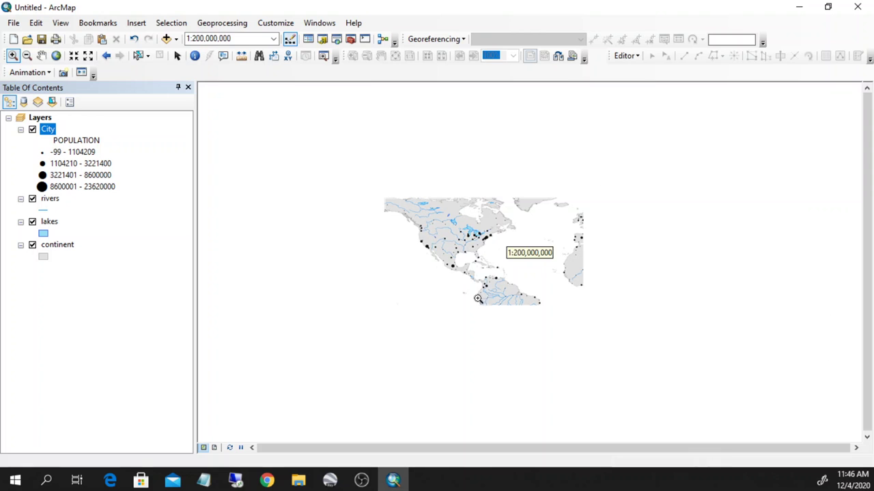
pyautogui.moveTo(667, 206); pyautogui.dragTo(538, 286)
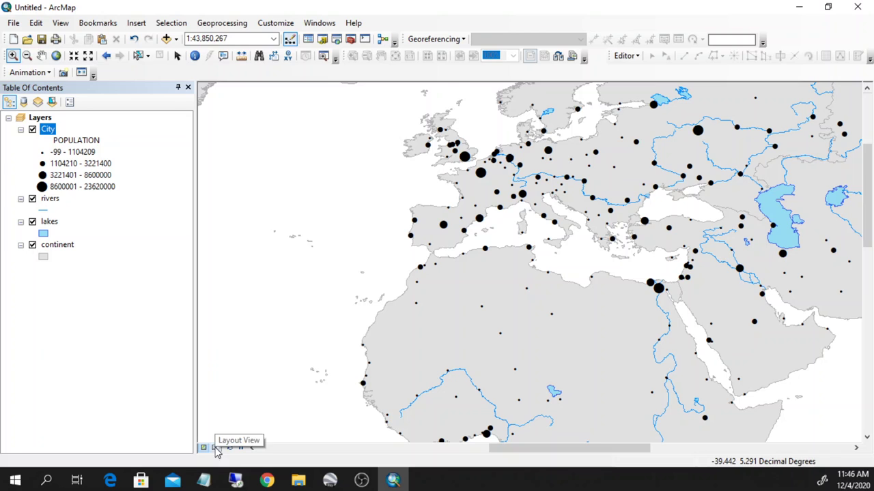
# - Compare the layout and data views, zoom the map out in data view, and return to the layout view
pyautogui.click(60, 23)
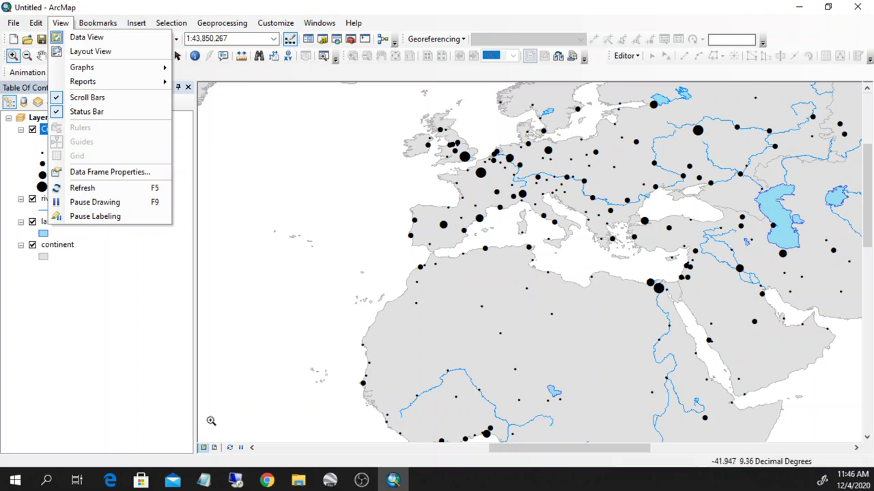
pyautogui.click(73, 52)
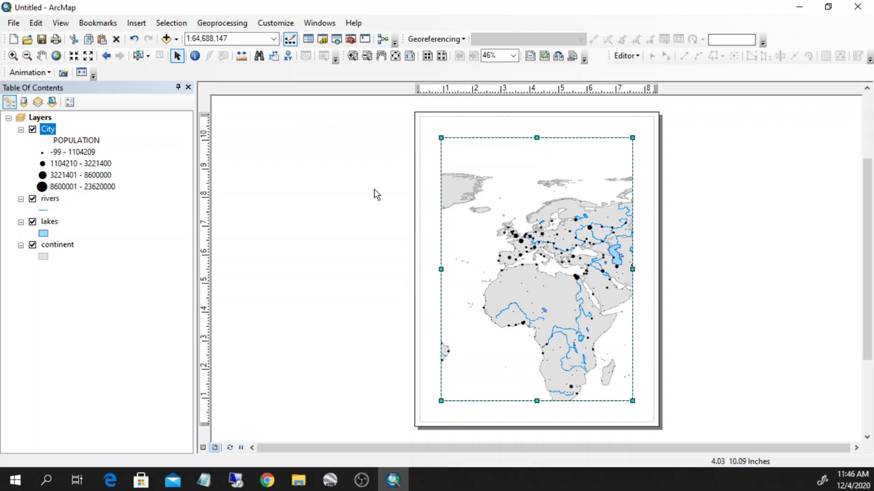
pyautogui.click(203, 448)
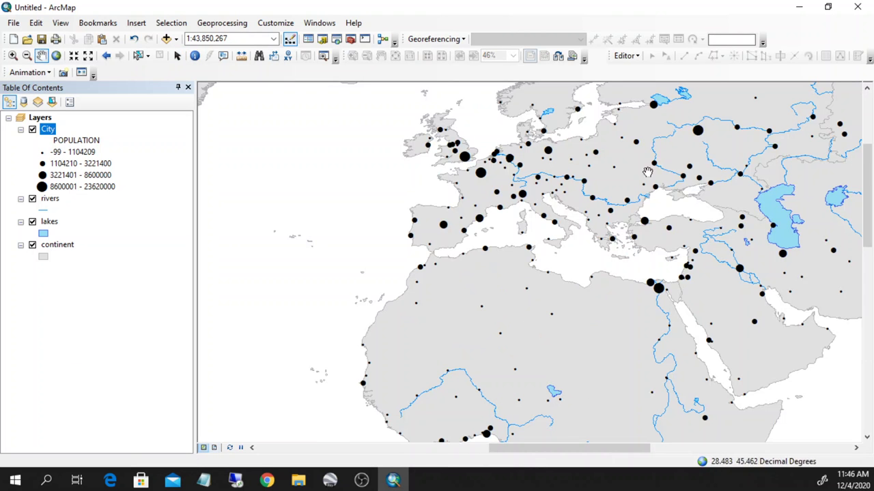
pyautogui.scroll(3, 447, 186)
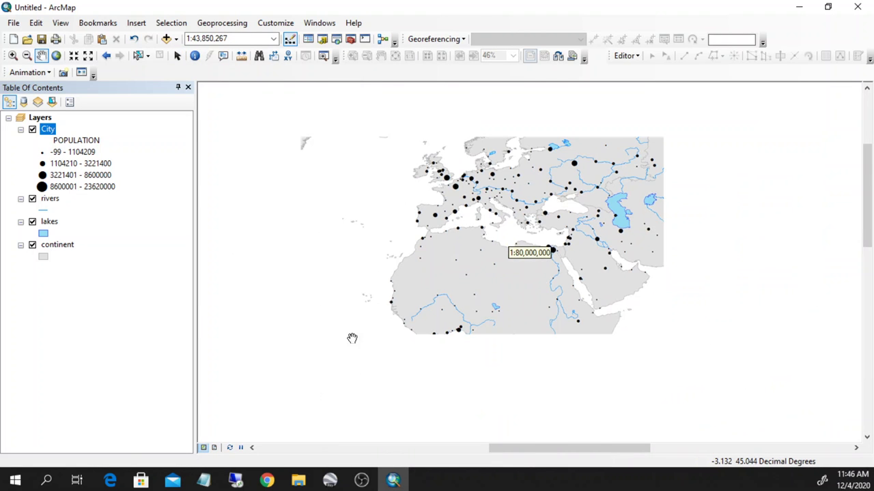
pyautogui.click(214, 448)
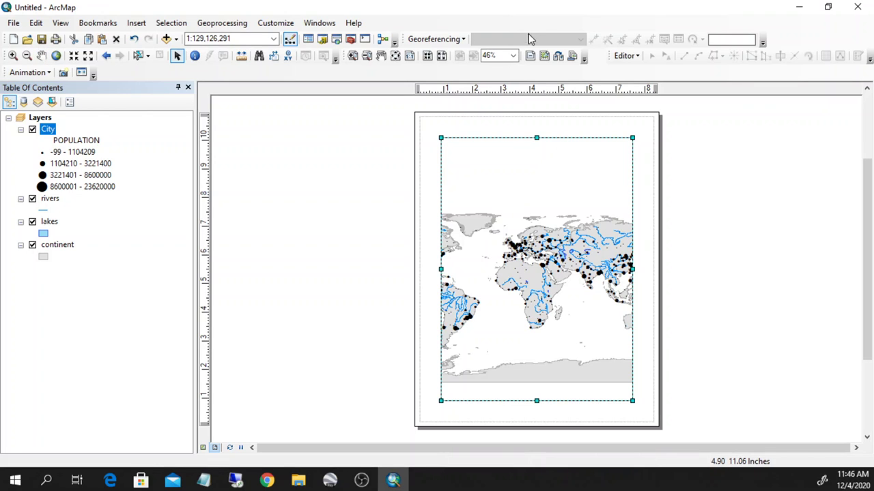
# - Enlarge the data frame on the layout page so that it nearly fills the page margins
pyautogui.moveTo(441, 138); pyautogui.dragTo(431, 123)
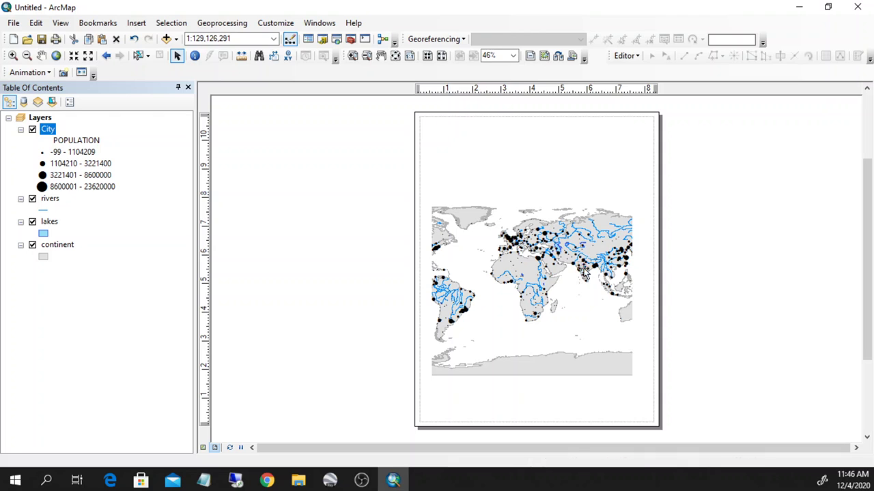
pyautogui.moveTo(636, 260); pyautogui.dragTo(646, 262)
pyautogui.moveTo(541, 402); pyautogui.dragTo(541, 414)
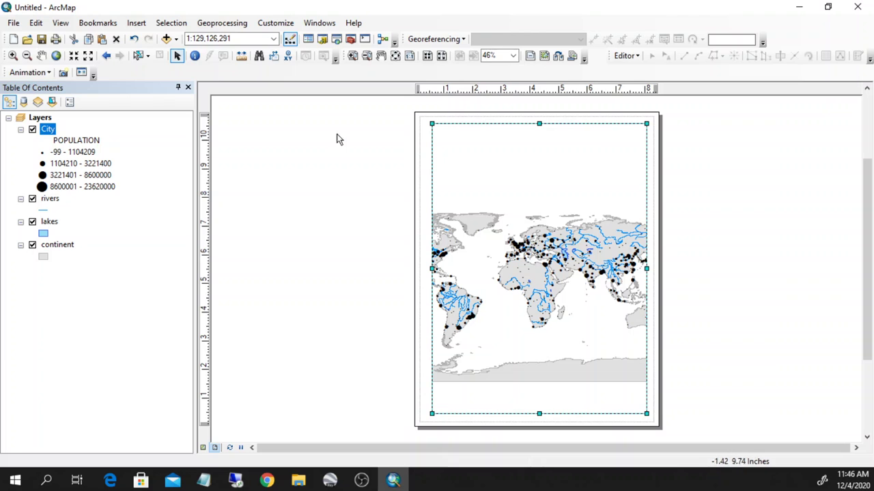
# - Zoom the map inside the layout's data frame to Europe and shift it so Europe and northern Africa fill the frame
pyautogui.click(12, 56)
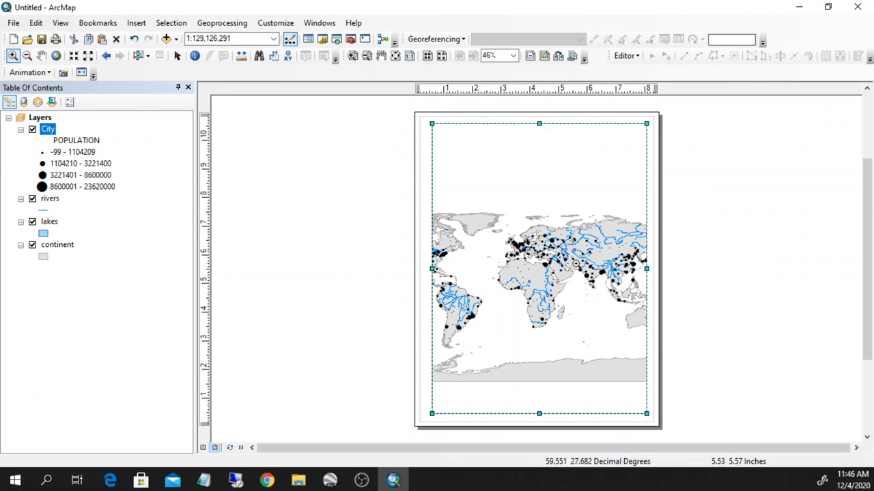
pyautogui.moveTo(585, 231); pyautogui.dragTo(496, 276)
pyautogui.moveTo(593, 195); pyautogui.dragTo(467, 328)
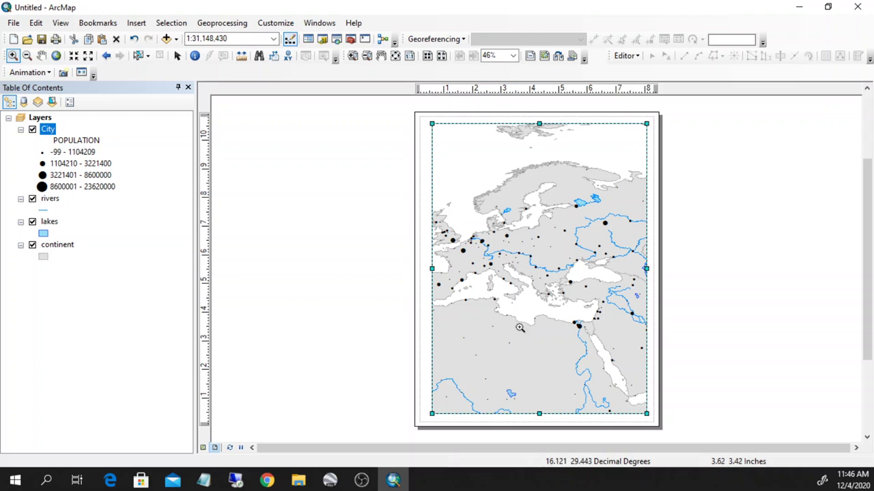
pyautogui.moveTo(550, 205); pyautogui.dragTo(398, 320)
pyautogui.click(42, 56)
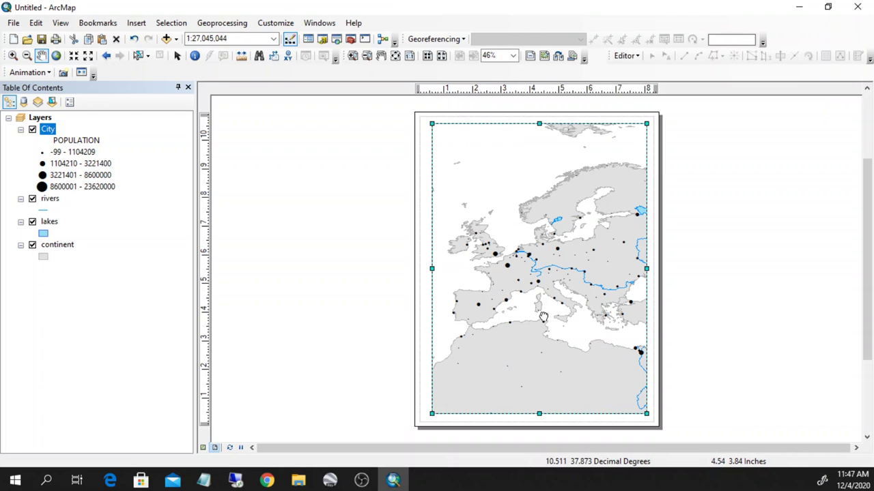
pyautogui.moveTo(602, 329); pyautogui.dragTo(596, 314)
pyautogui.moveTo(526, 303); pyautogui.dragTo(523, 284)
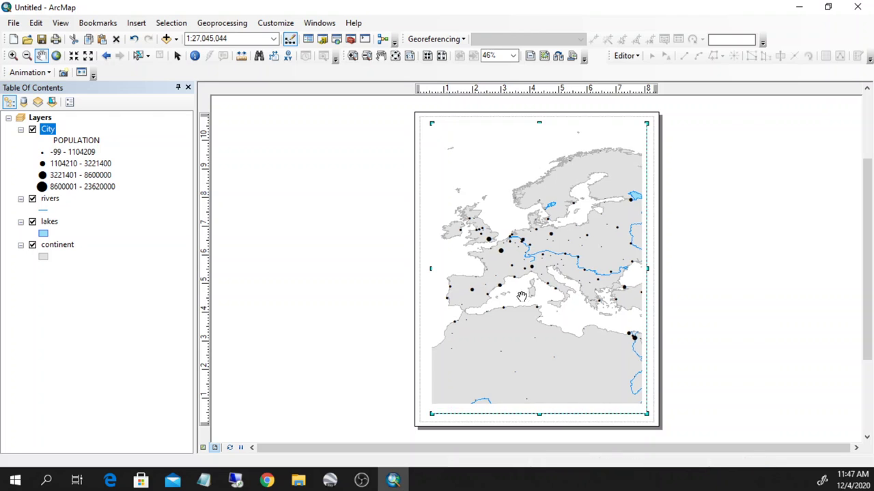
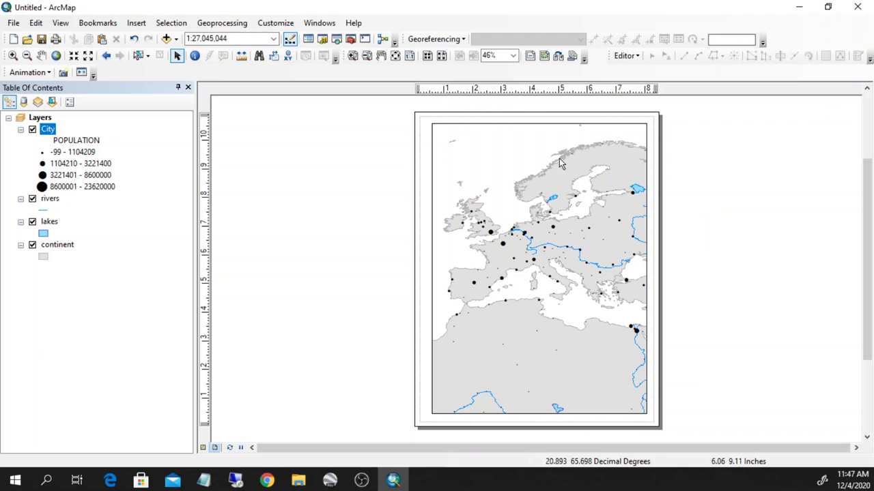
# - Start a legend for the layout with the City, rivers and lakes layers, leaving out continent, and keep the default title settings
pyautogui.click(137, 24)
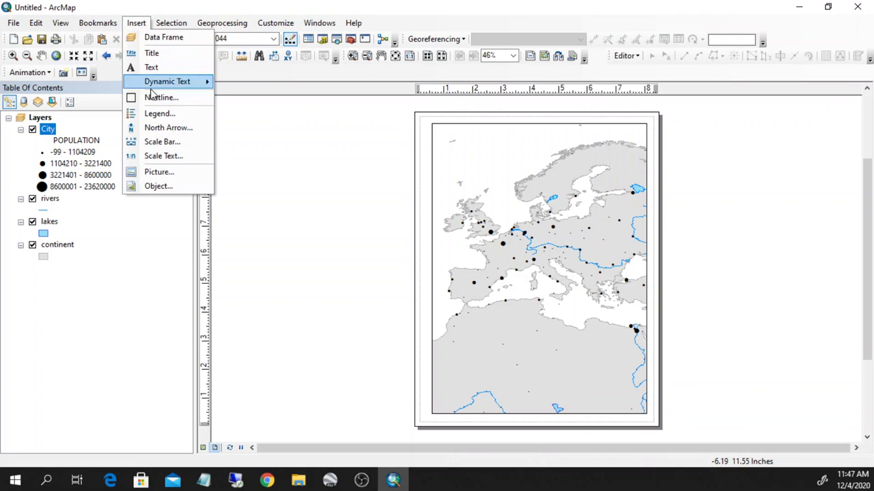
pyautogui.click(161, 118)
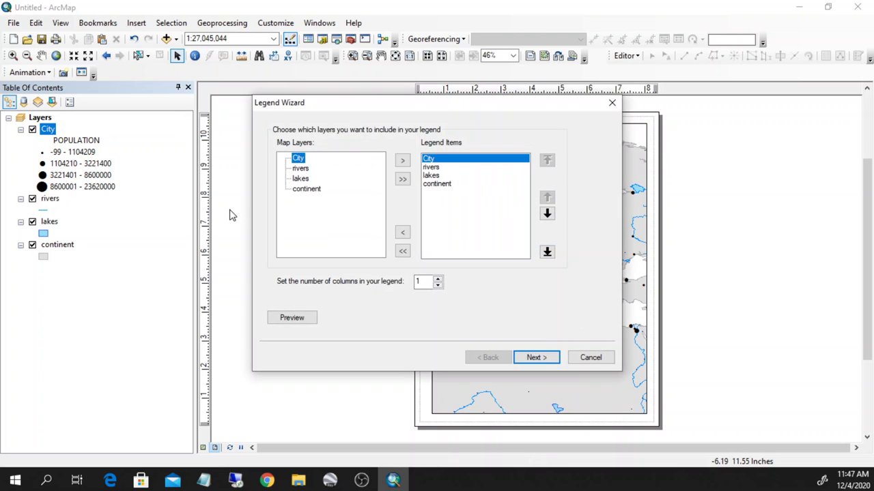
pyautogui.moveTo(341, 102); pyautogui.dragTo(220, 37)
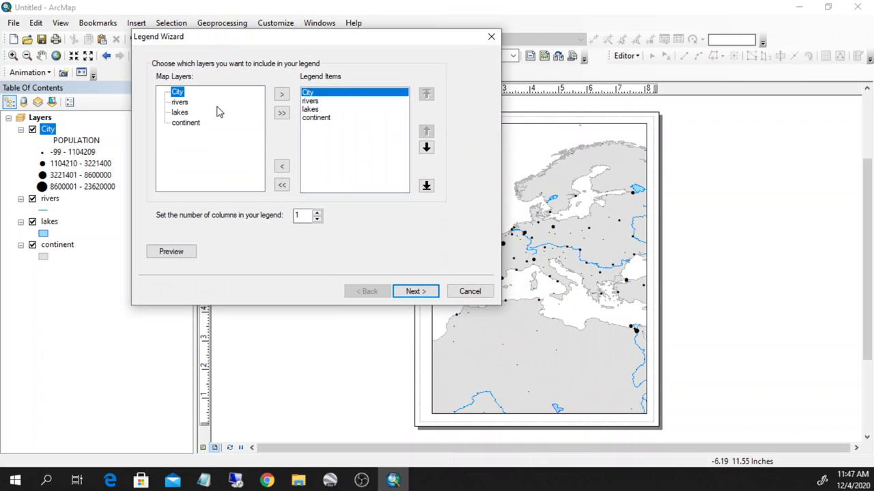
pyautogui.click(318, 120)
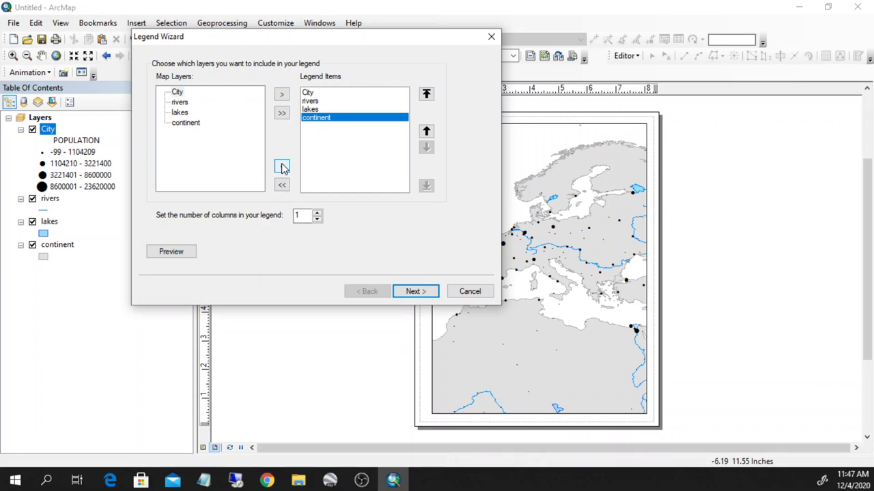
pyautogui.click(282, 167)
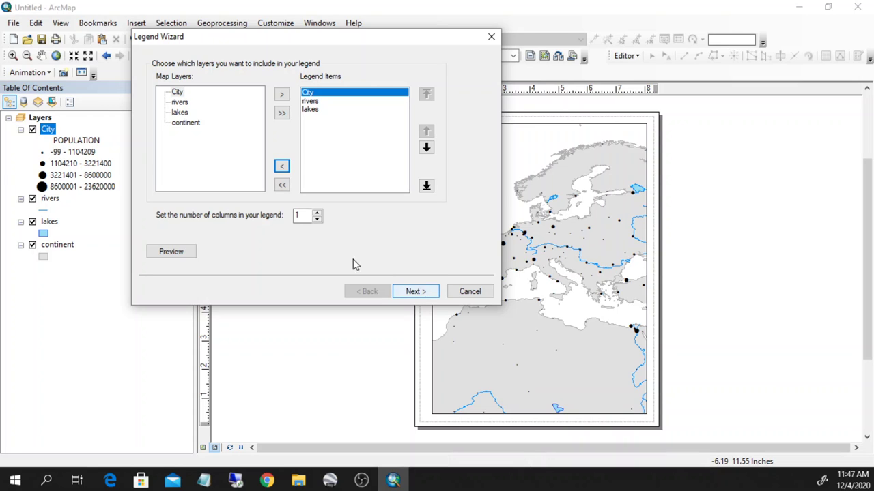
pyautogui.click(421, 293)
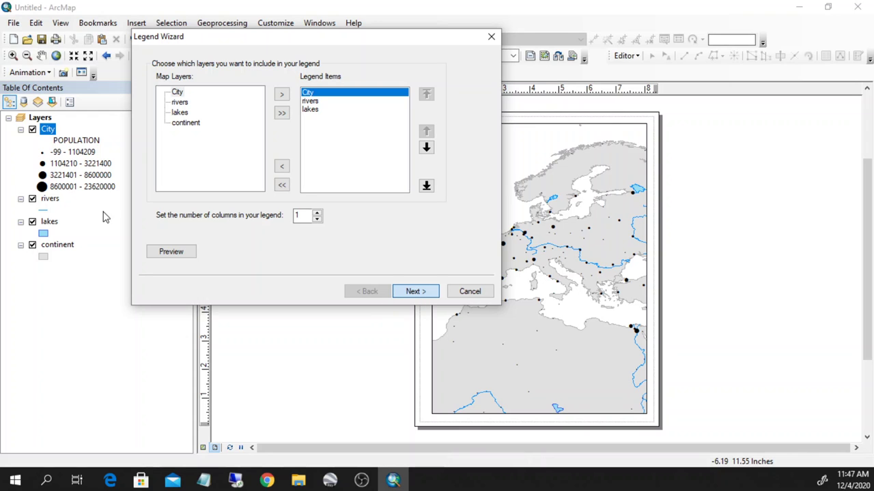
pyautogui.click(418, 292)
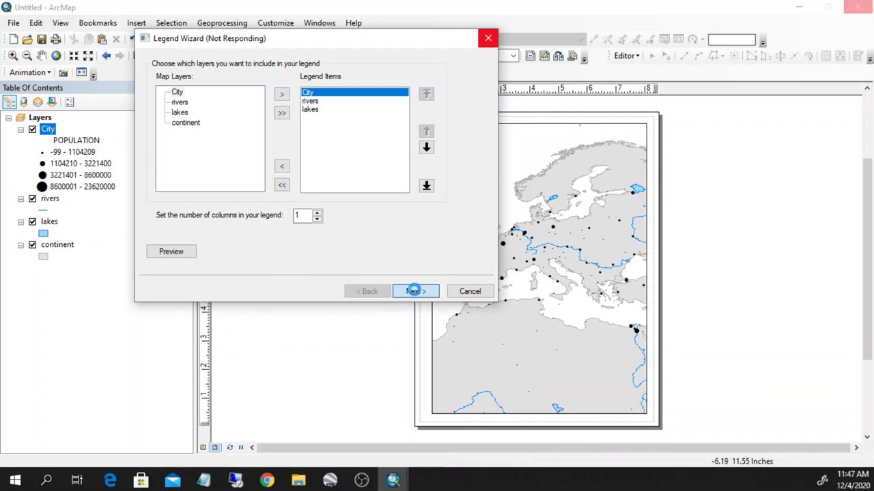
# - Give the legend frame a thin line border, a Yellow background and a grey drop shadow
pyautogui.click(260, 97)
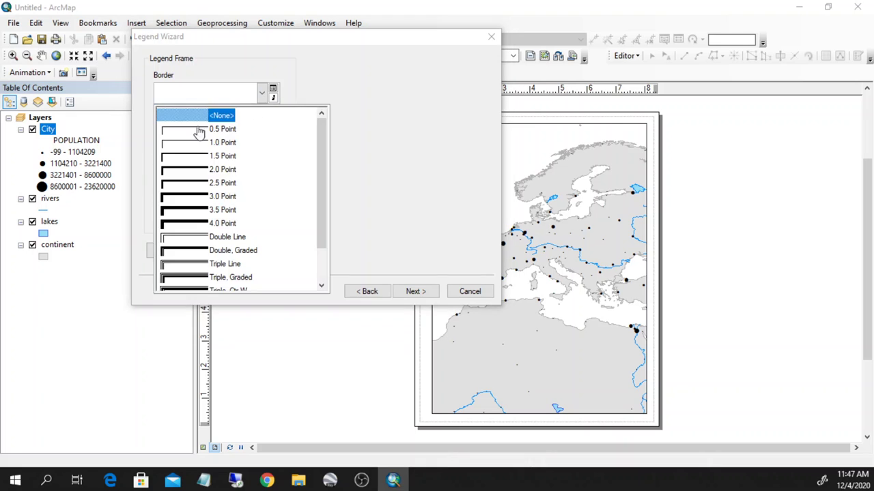
pyautogui.click(182, 136)
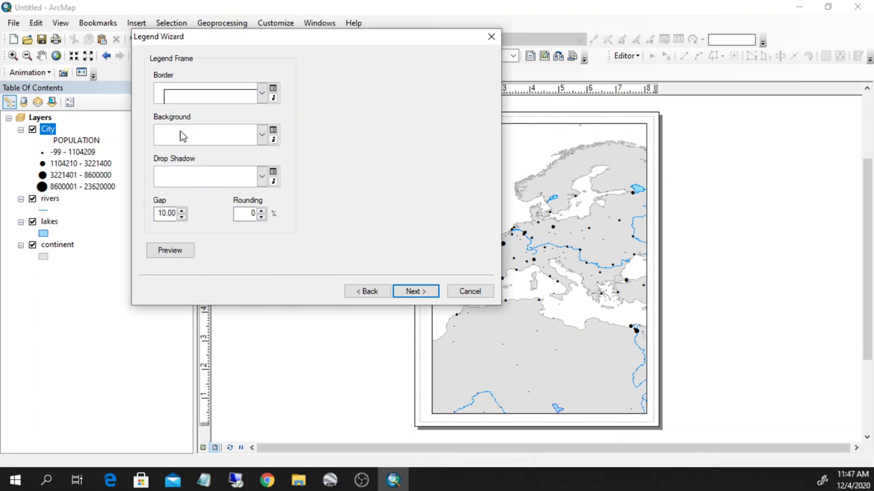
pyautogui.click(259, 136)
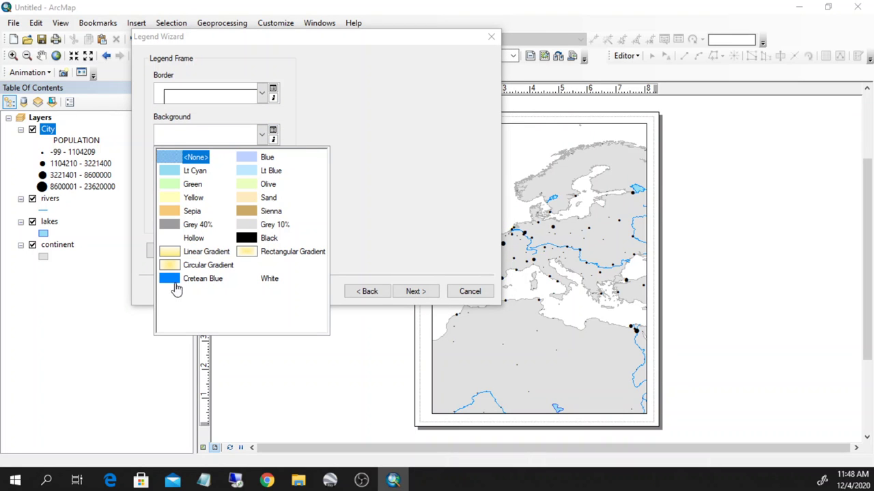
pyautogui.click(169, 198)
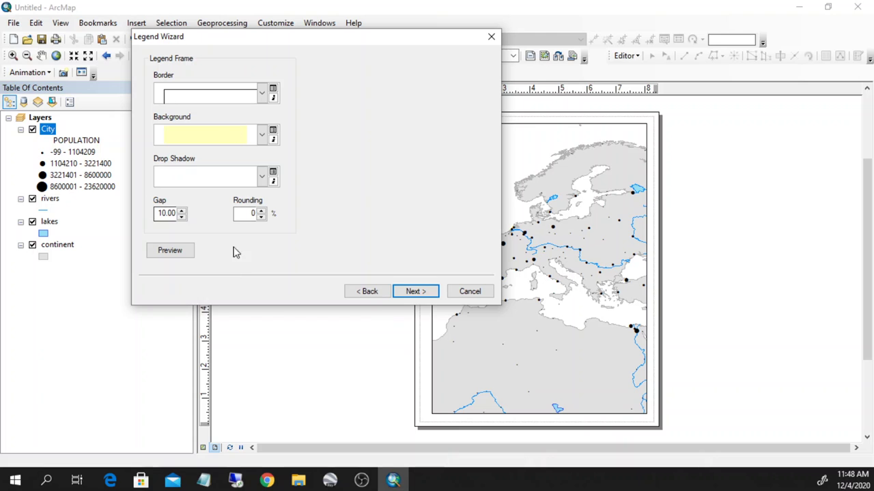
pyautogui.click(261, 177)
pyautogui.click(182, 216)
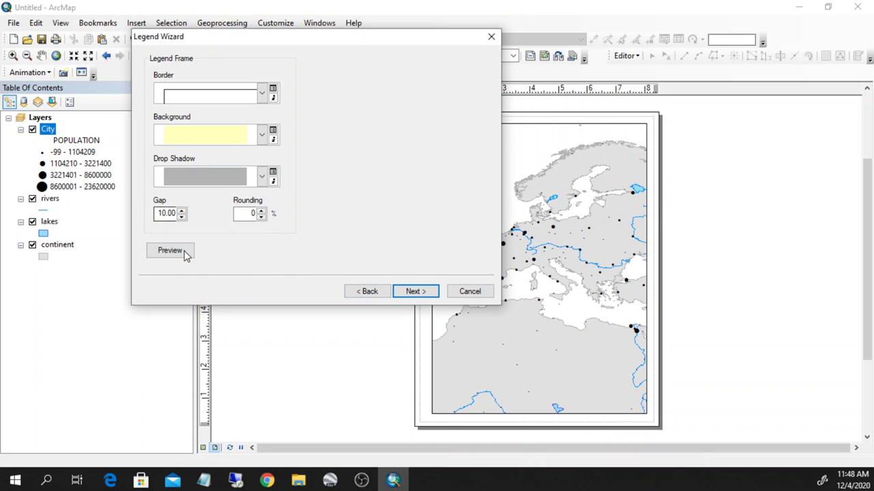
# - Finish the legend with the default patches and spacing, and place it in the lower-left corner of the map frame
pyautogui.click(411, 292)
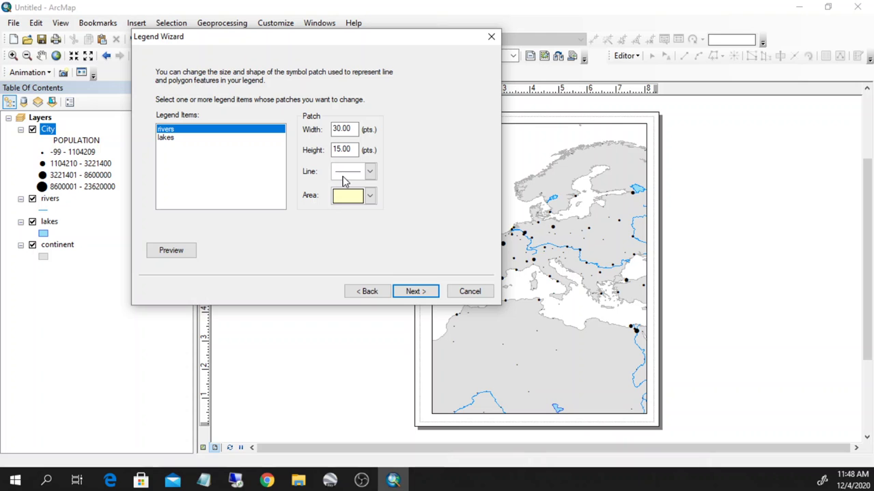
pyautogui.click(417, 293)
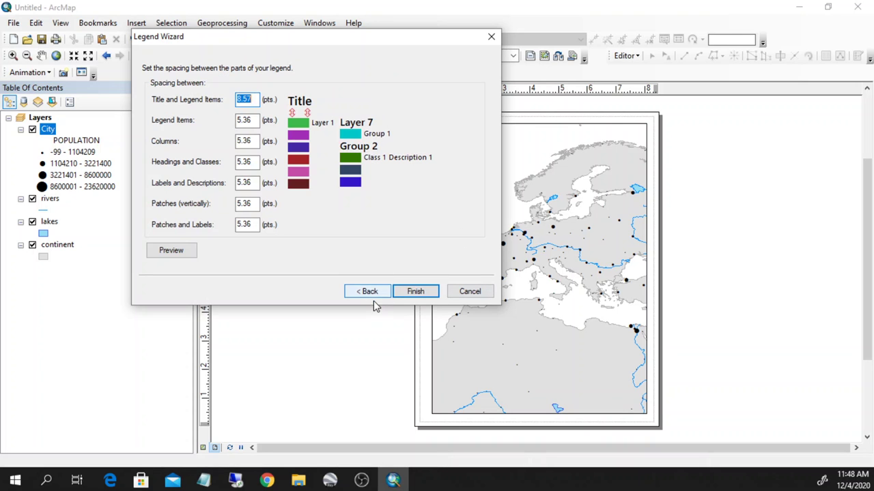
pyautogui.click(416, 291)
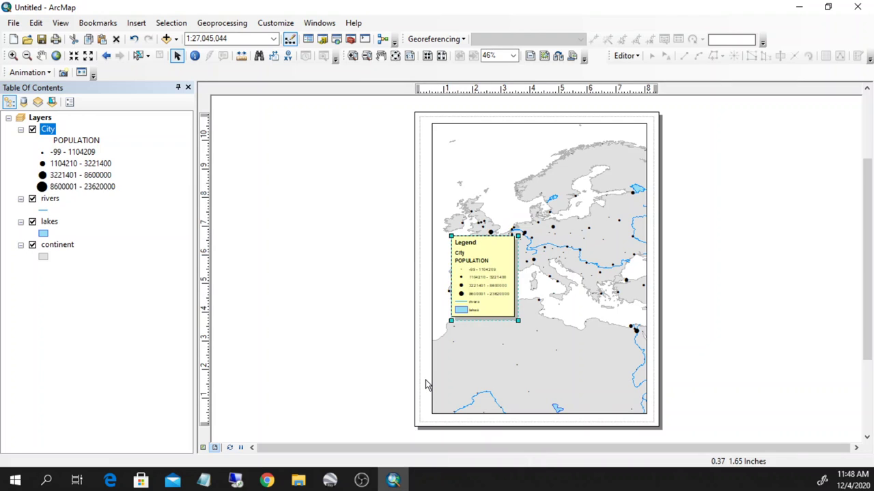
pyautogui.moveTo(486, 286); pyautogui.dragTo(473, 373)
pyautogui.click(353, 319)
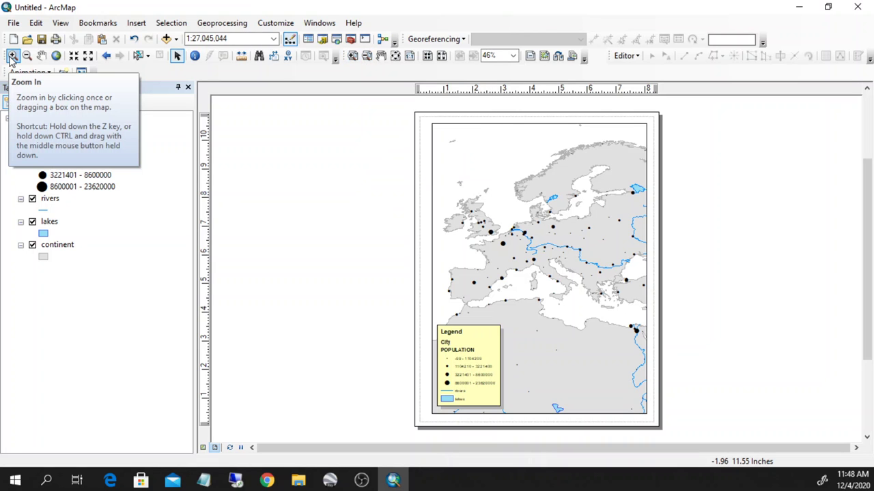
# - Capitalize the rivers and lakes layer names as Rivers and Lakes for the legend
pyautogui.click(352, 56)
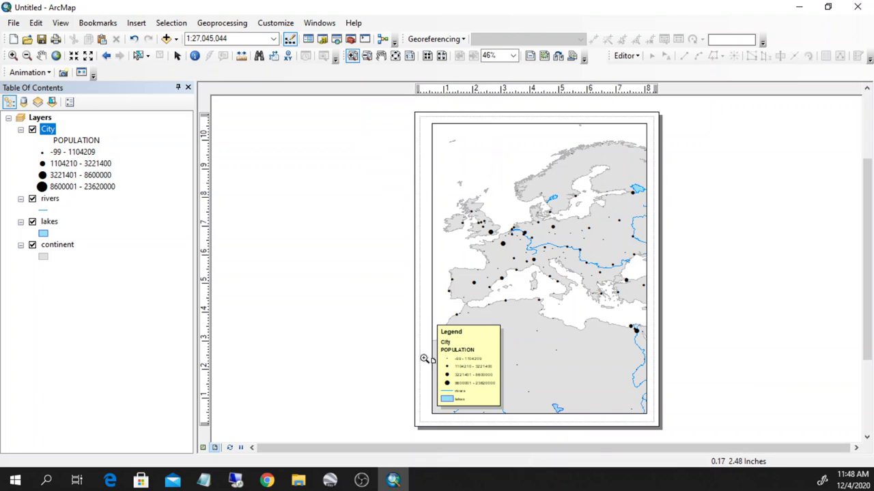
pyautogui.moveTo(424, 316); pyautogui.dragTo(526, 417)
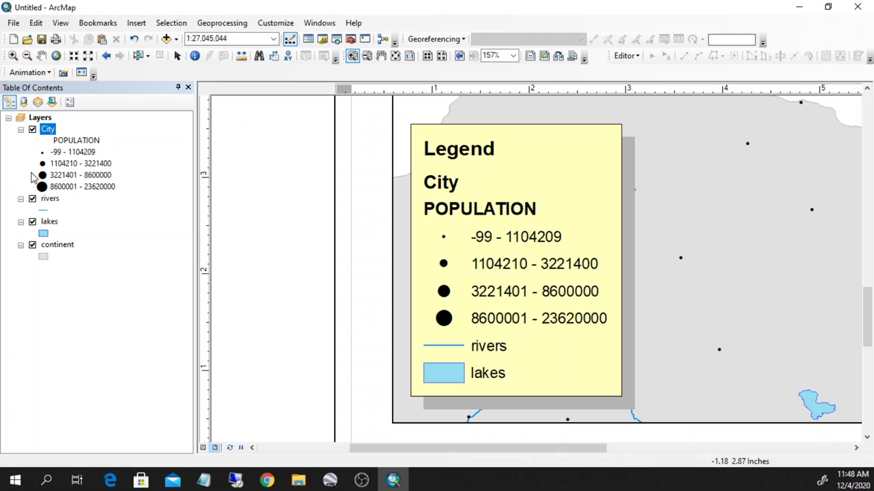
pyautogui.click(49, 199)
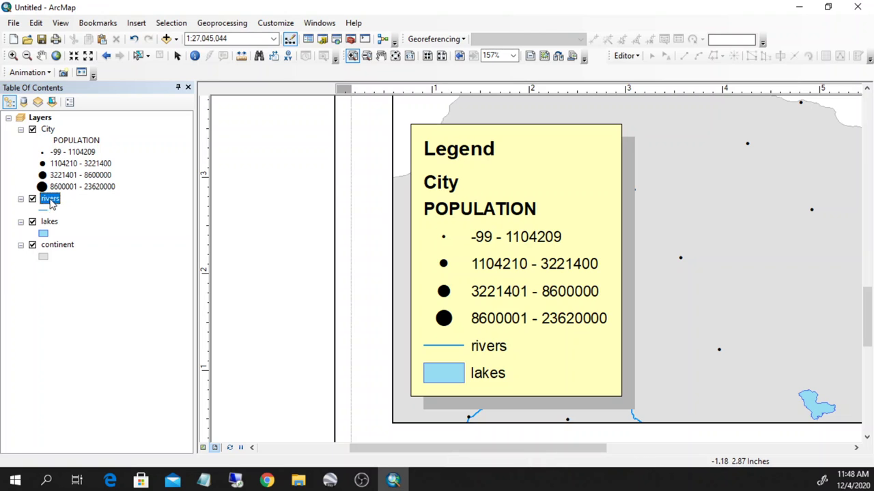
pyautogui.click(47, 199)
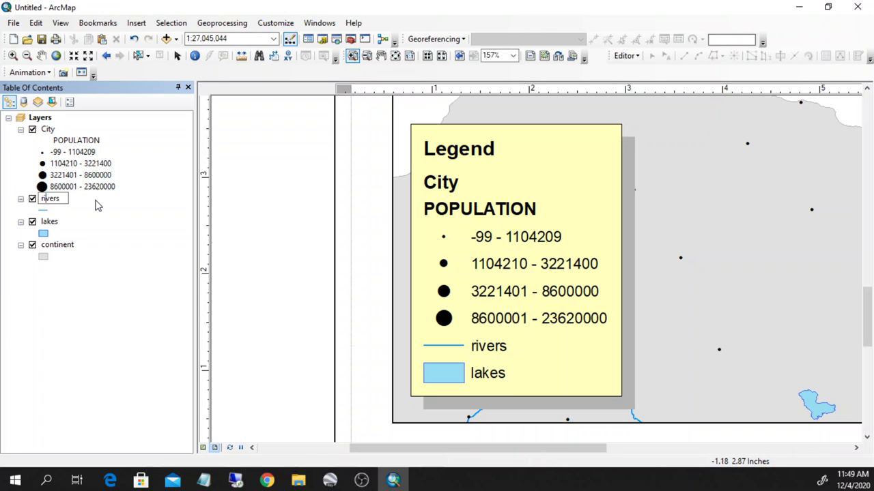
pyautogui.press('Return')
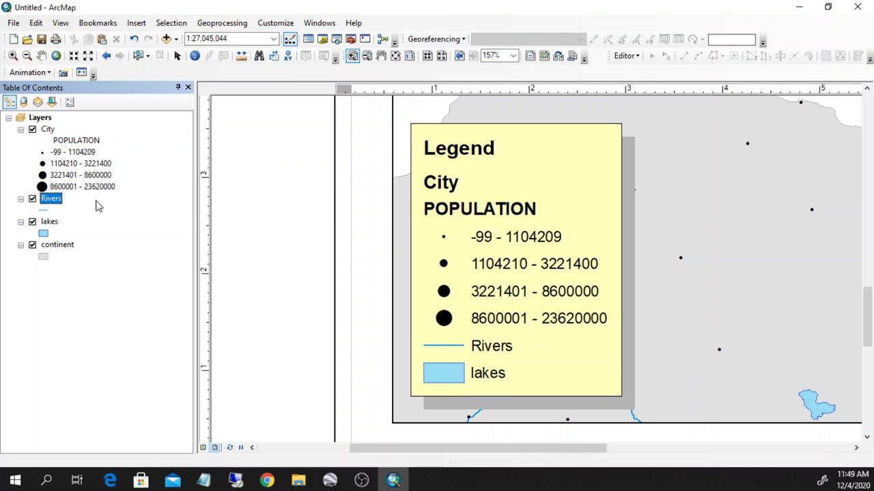
pyautogui.click(49, 222)
pyautogui.click(44, 224)
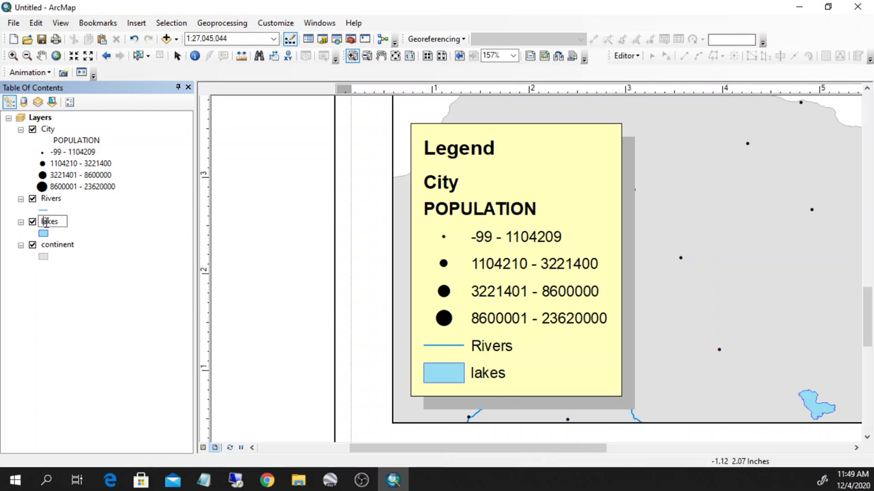
pyautogui.press('Return')
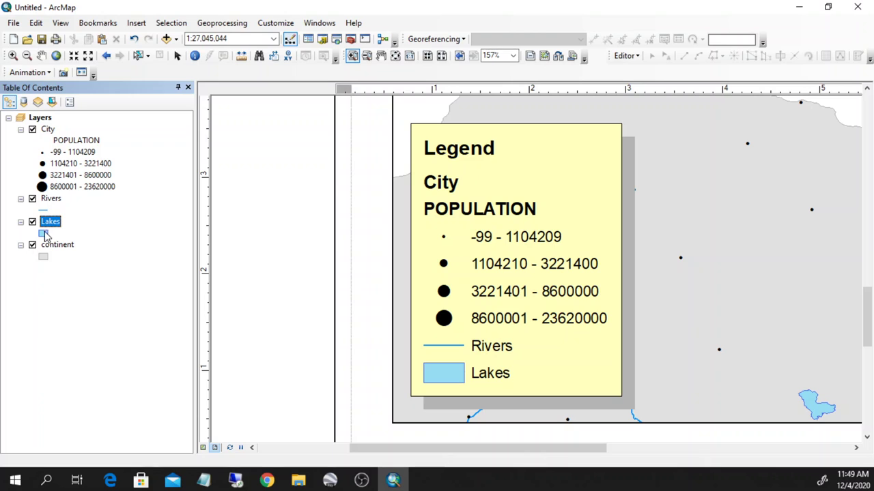
# - Rename the City layer as Major cities
pyautogui.click(72, 141)
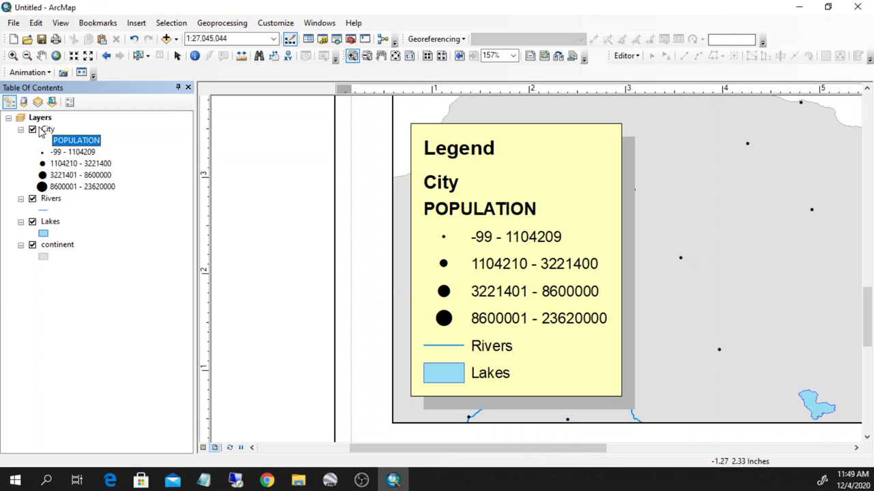
pyautogui.click(46, 130)
pyautogui.click(46, 131)
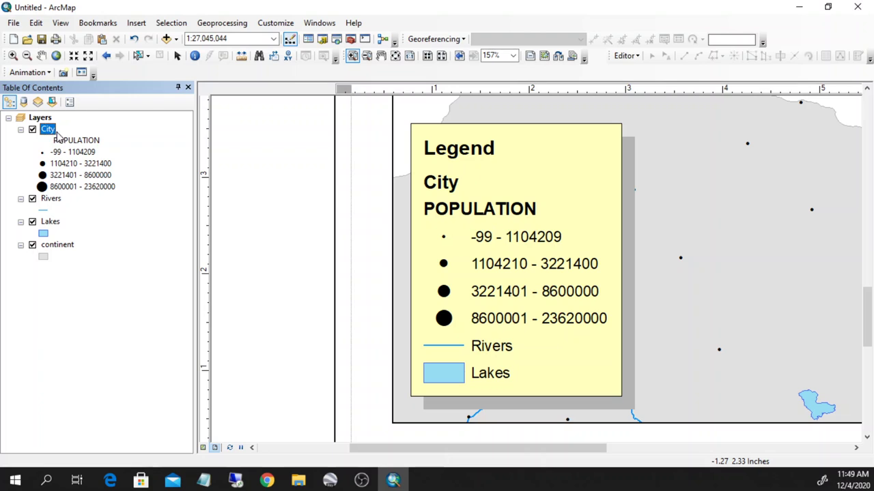
pyautogui.write('major cities')
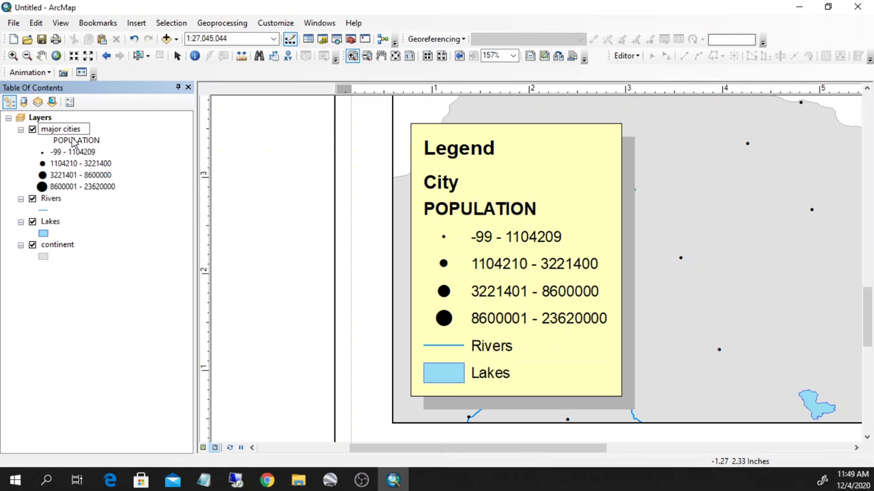
pyautogui.hotkey('shift', 'Home')
pyautogui.press('Home')
pyautogui.hotkey('shift', 'Right')
pyautogui.write('M')
pyautogui.press('Return')
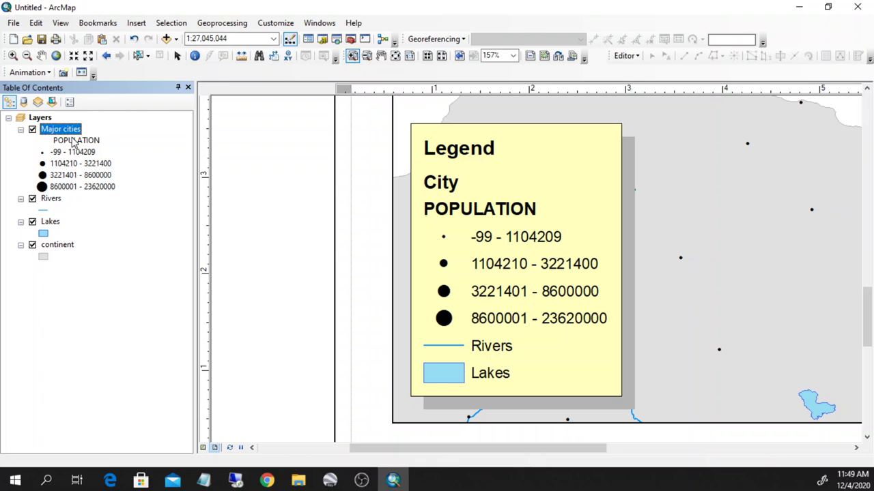
# - Insert an ESRI North 2 north arrow, enlarge it and place it in the upper-left corner of the map frame
pyautogui.scroll(-1, 354, 290)
pyautogui.scroll(6, 354, 290)
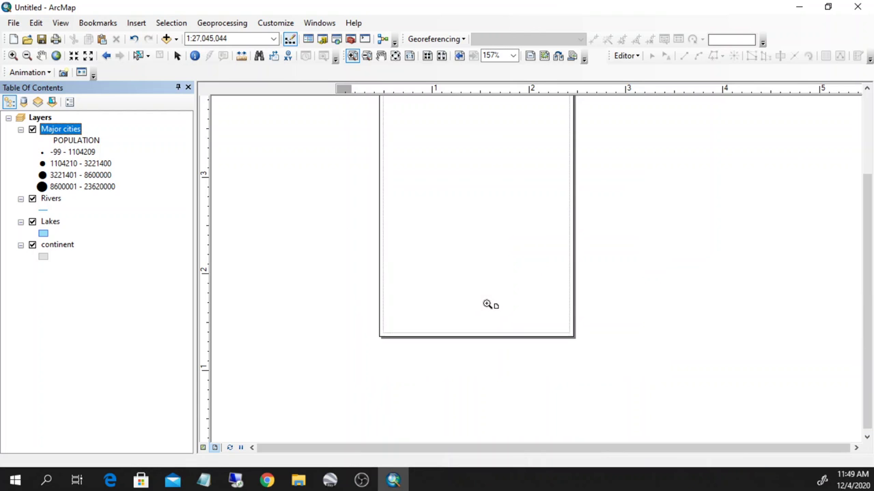
pyautogui.moveTo(653, 253); pyautogui.dragTo(659, 425)
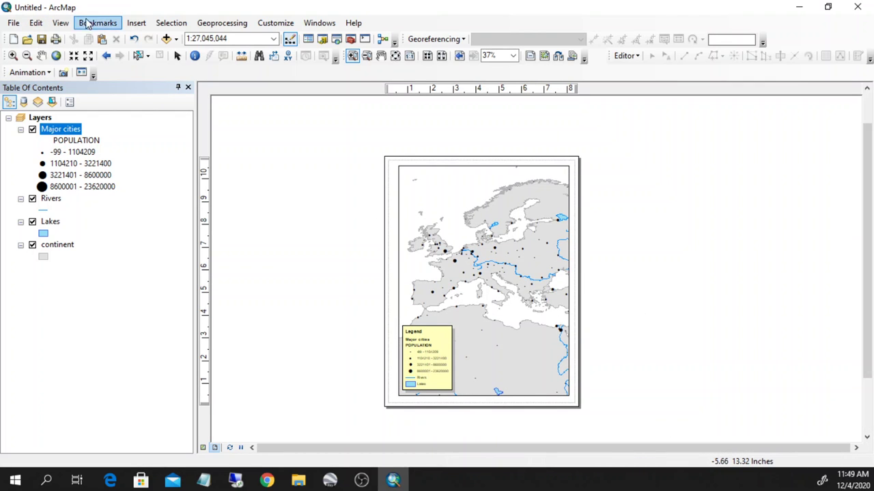
pyautogui.click(137, 23)
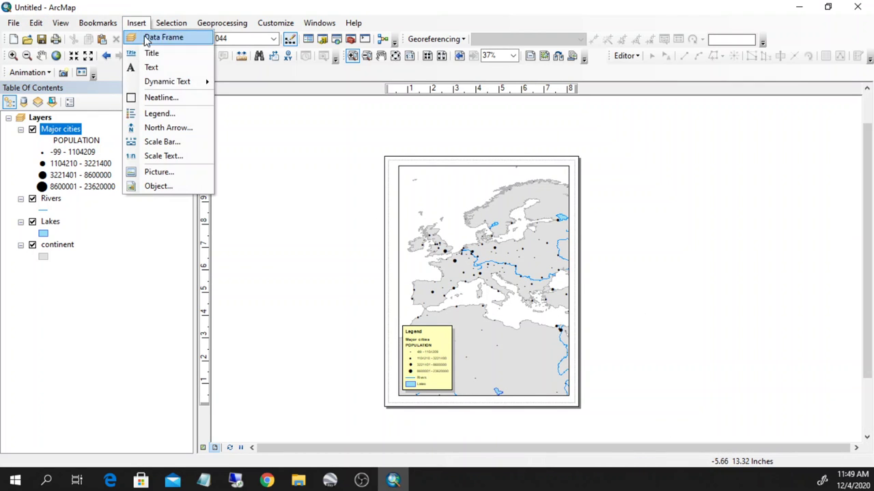
pyautogui.click(164, 130)
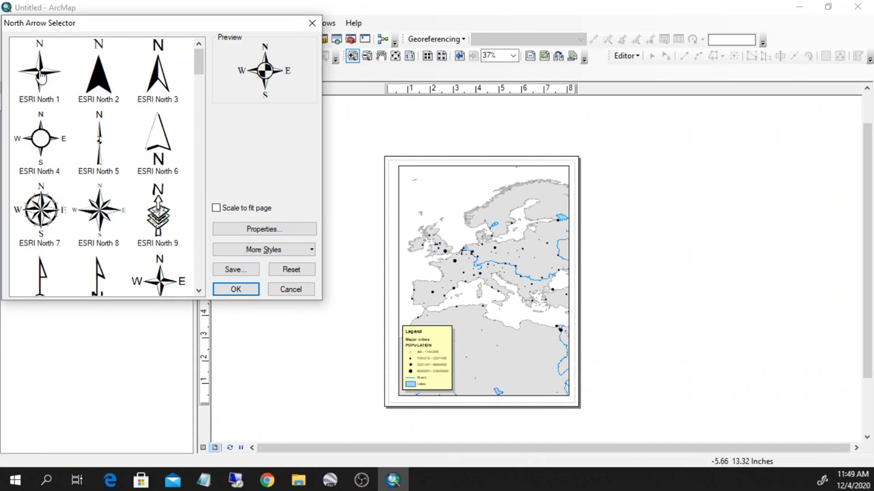
pyautogui.click(108, 78)
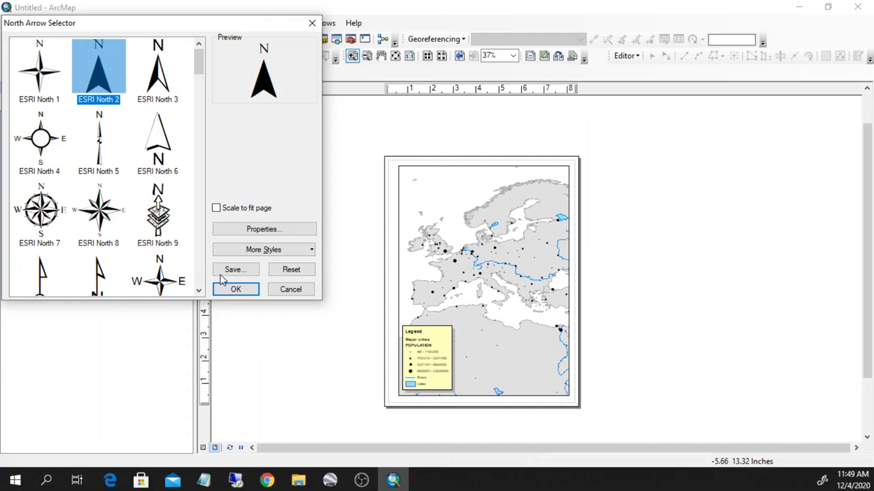
pyautogui.click(239, 289)
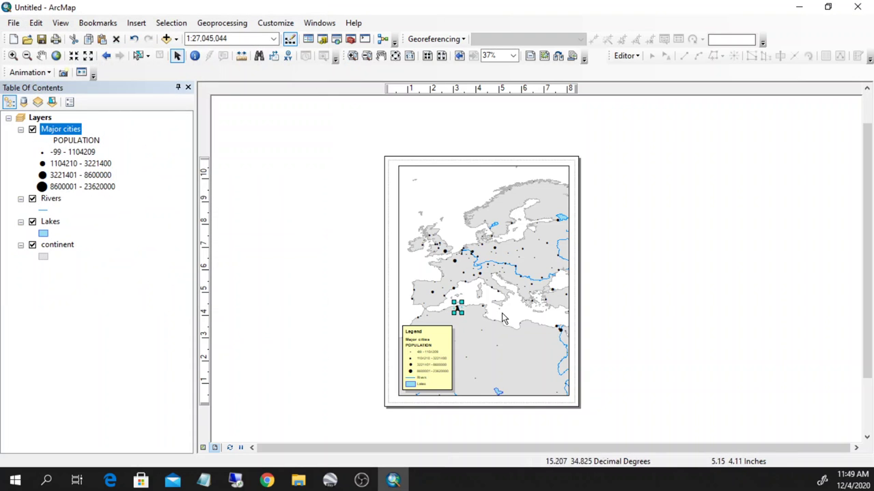
pyautogui.moveTo(461, 315); pyautogui.dragTo(410, 192)
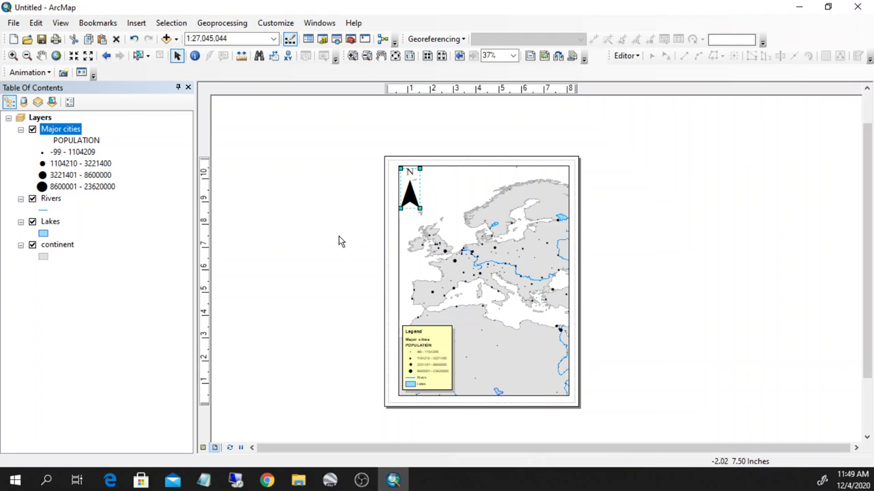
# - Insert a Scale Line 1 scale bar and place it beside the legend near the map frame's lower edge
pyautogui.click(136, 23)
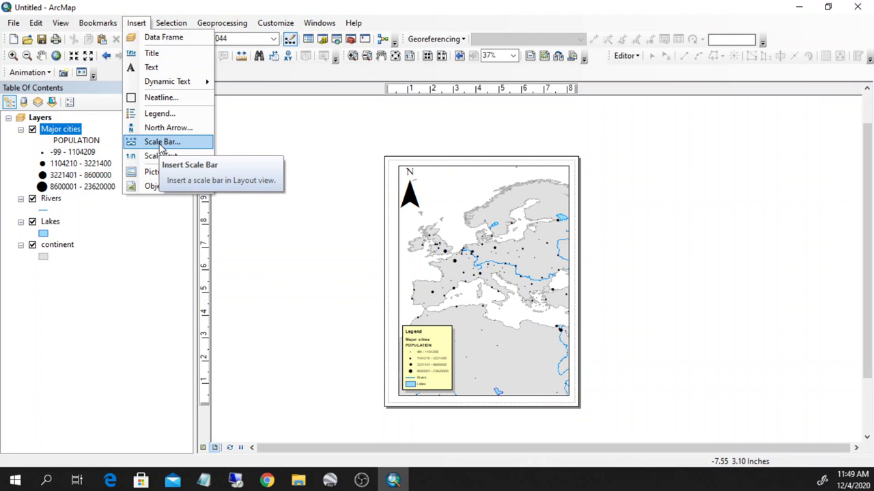
pyautogui.click(162, 142)
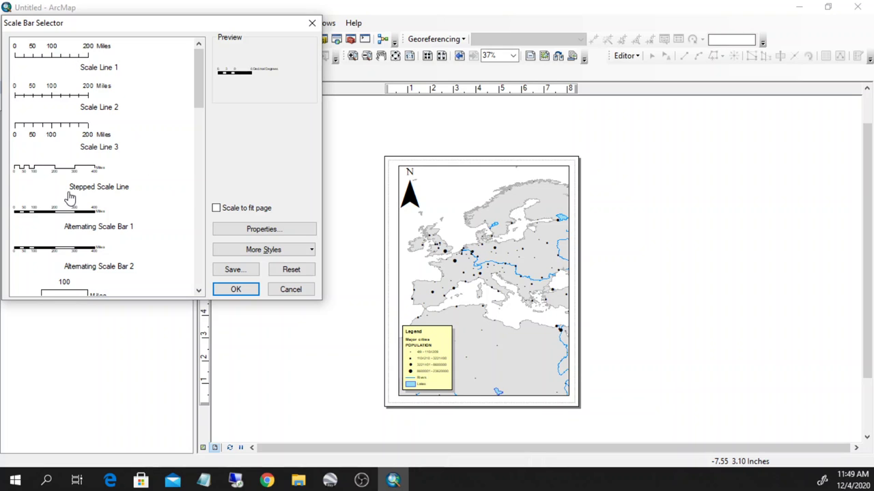
pyautogui.click(64, 56)
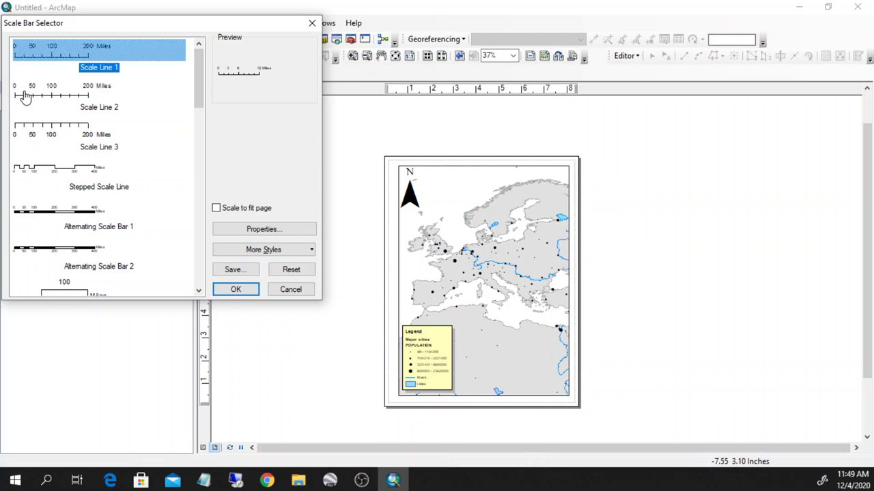
pyautogui.click(230, 290)
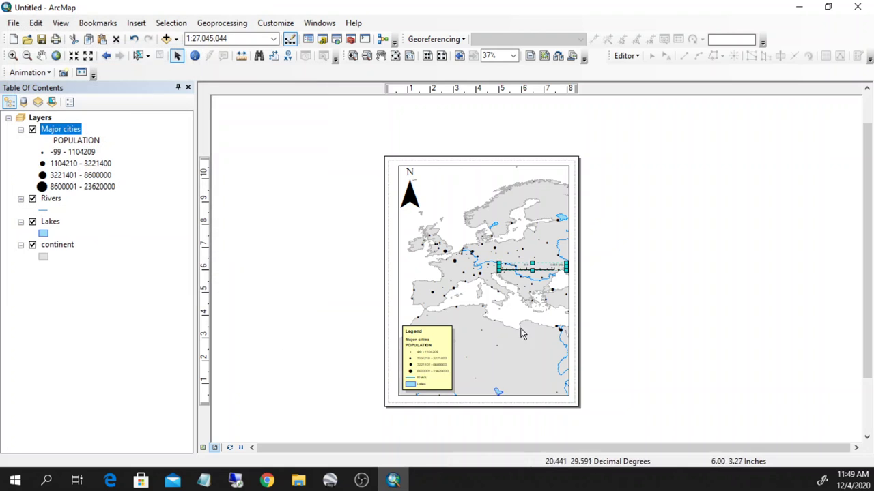
pyautogui.moveTo(544, 273); pyautogui.dragTo(505, 378)
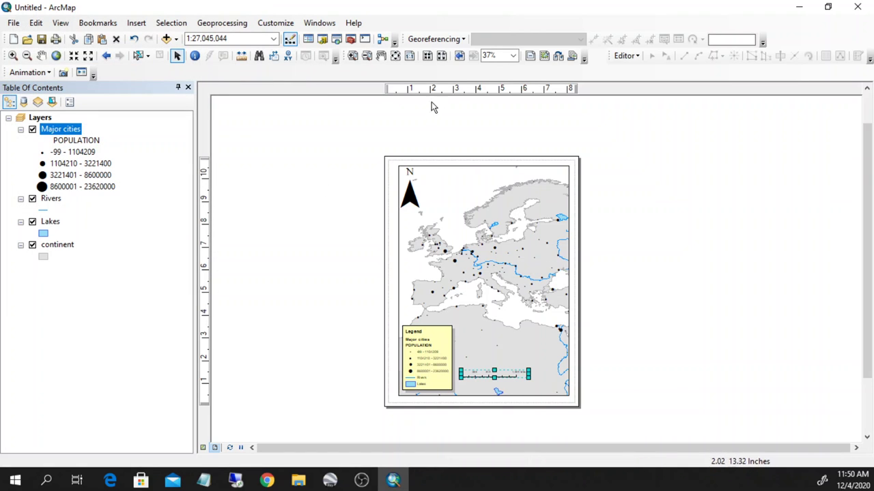
# - Set the scale bar to adjust its width when resizing
pyautogui.click(352, 56)
pyautogui.moveTo(570, 341); pyautogui.dragTo(440, 406)
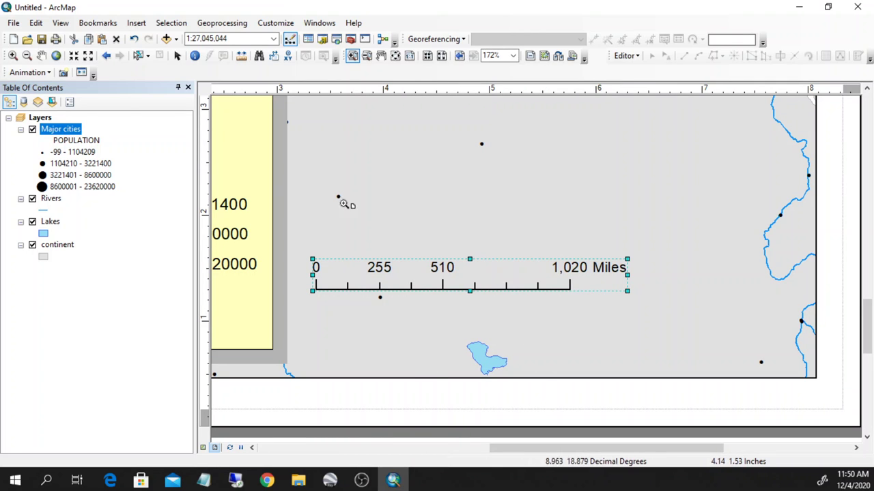
pyautogui.click(176, 55)
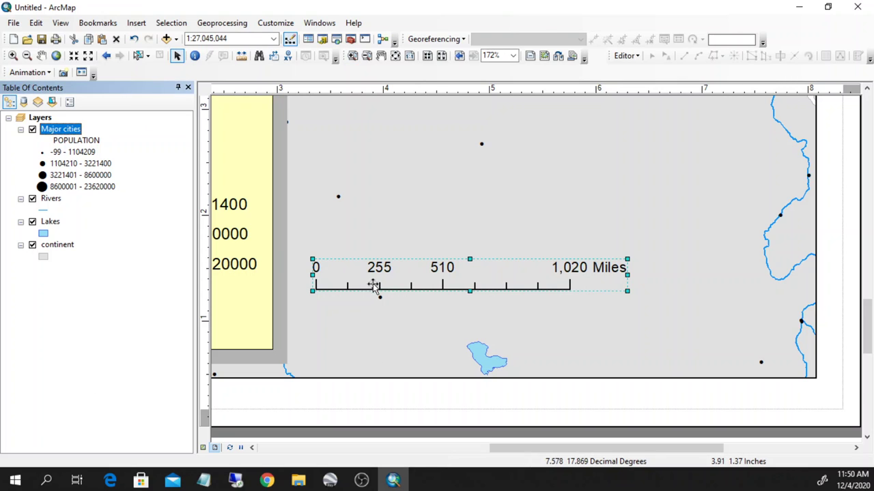
pyautogui.click(398, 405)
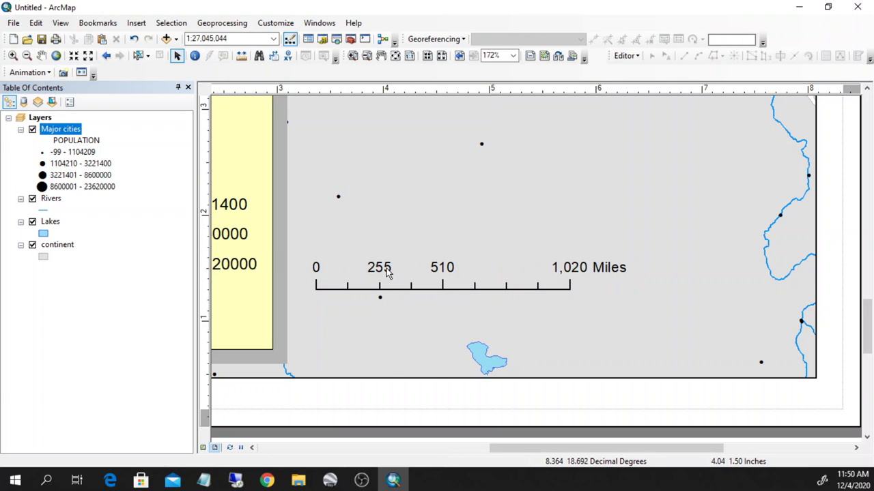
pyautogui.click(385, 269)
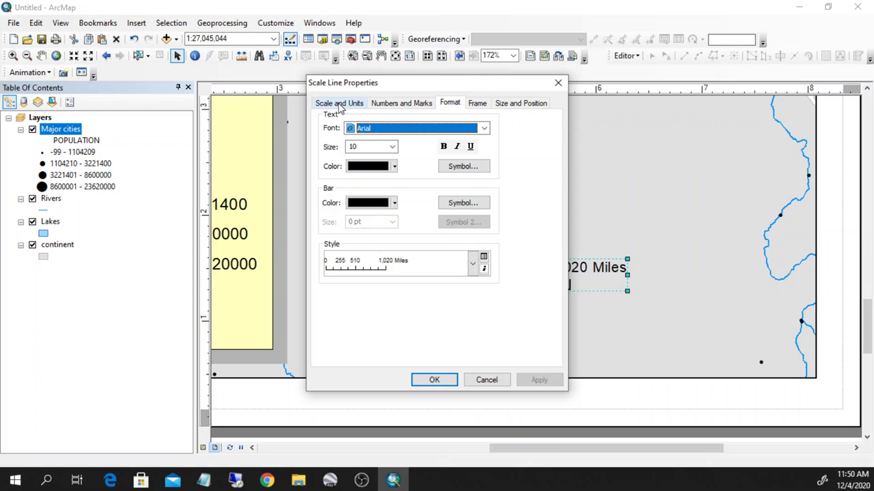
pyautogui.click(339, 106)
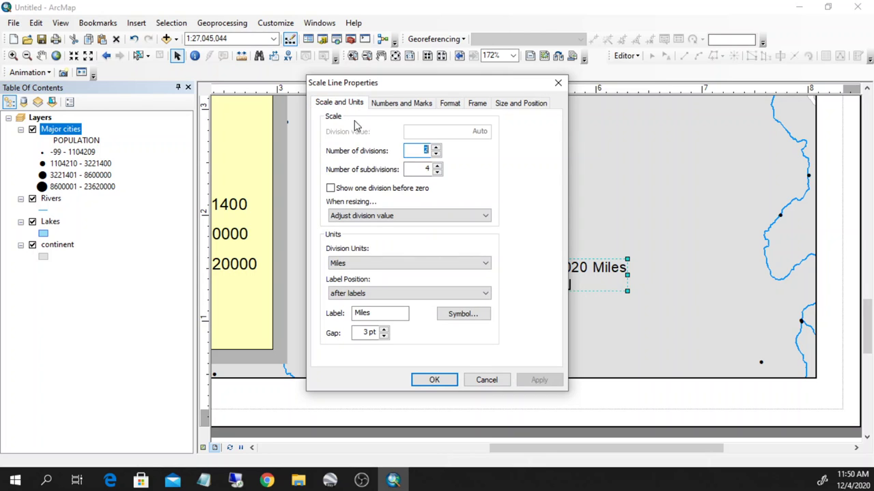
pyautogui.click(376, 216)
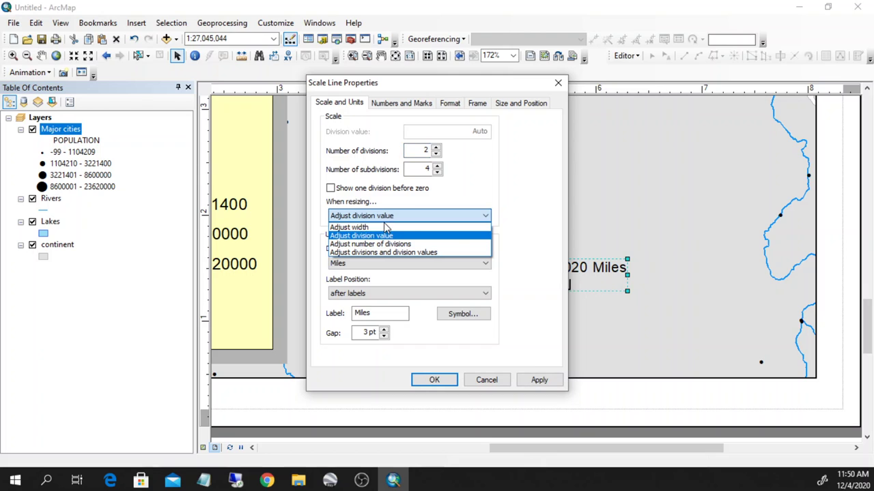
pyautogui.click(384, 228)
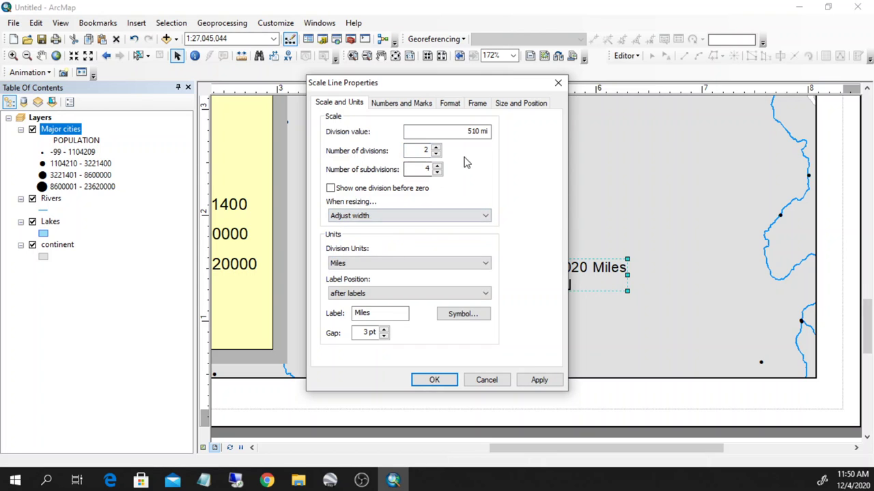
# - Set the scale bar's division units to Kilometers and its division value to 500 km, and apply the change
pyautogui.click(407, 264)
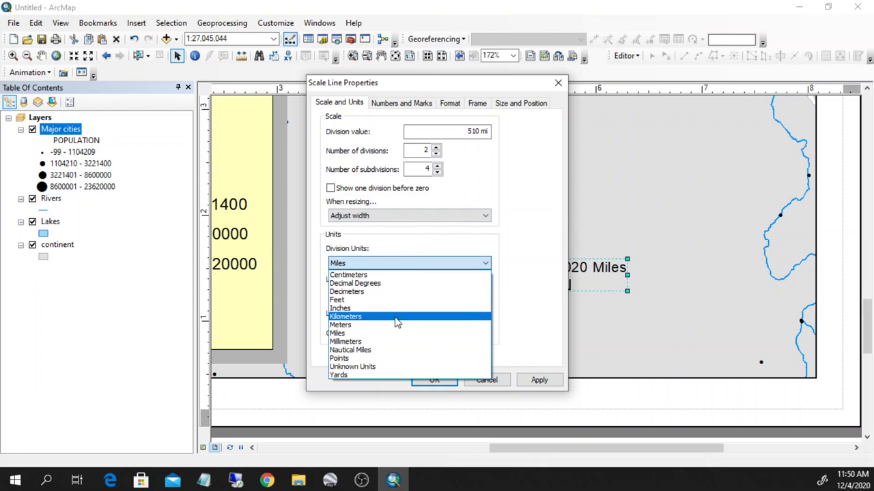
pyautogui.click(392, 318)
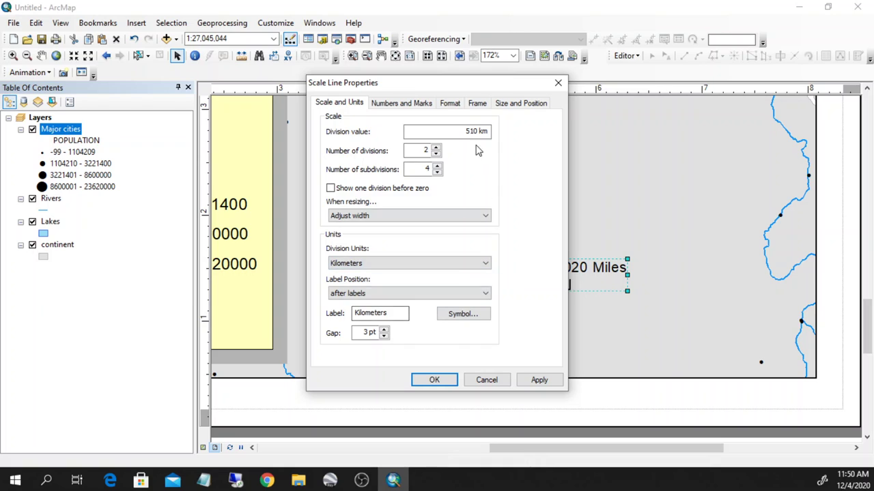
pyautogui.click(467, 131)
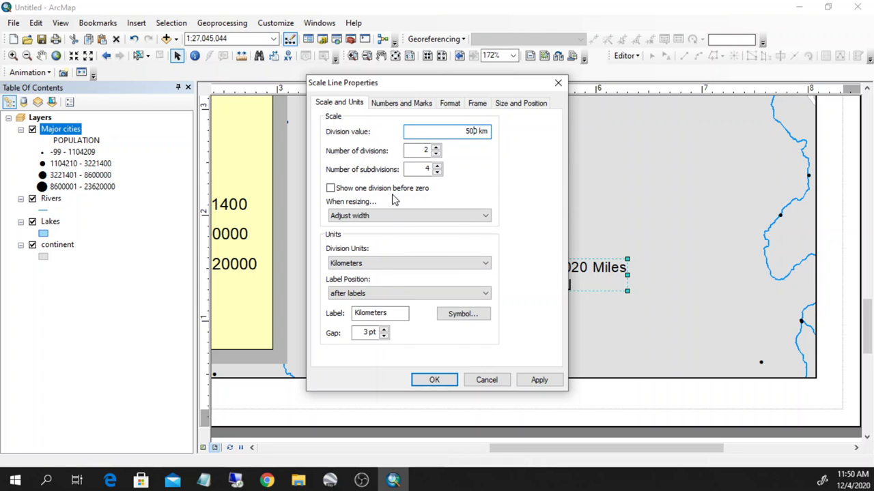
pyautogui.click(533, 379)
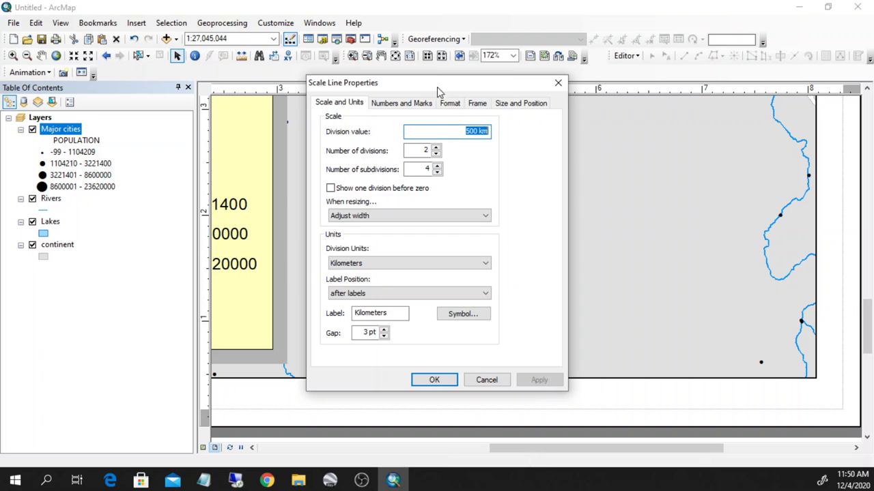
# - Set the scale bar's number of divisions to 4 and apply it
pyautogui.moveTo(439, 91); pyautogui.dragTo(178, 81)
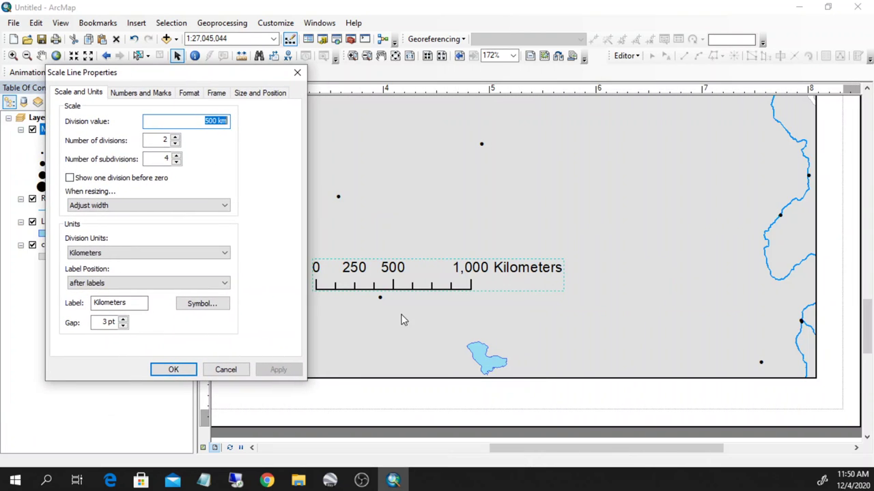
pyautogui.click(175, 143)
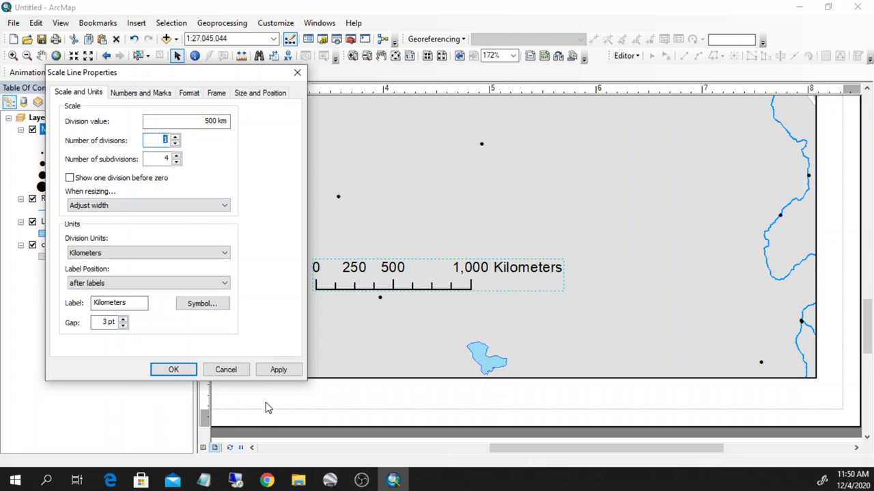
pyautogui.click(280, 371)
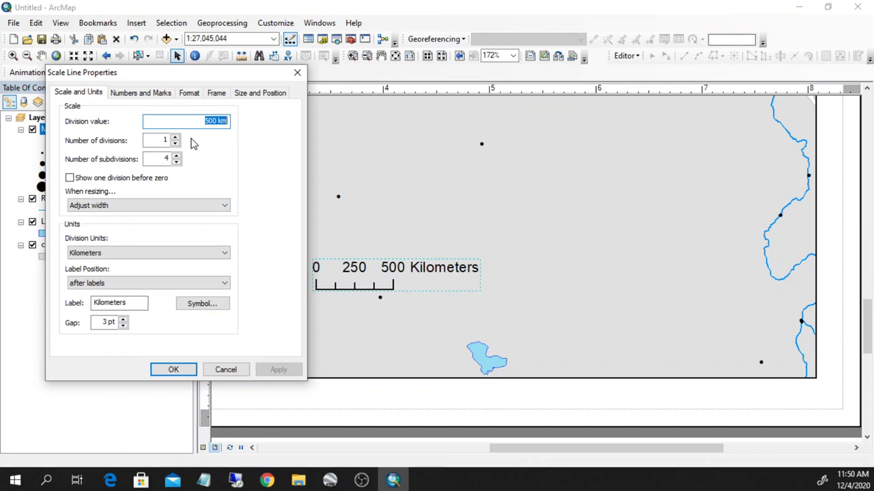
pyautogui.click(175, 138)
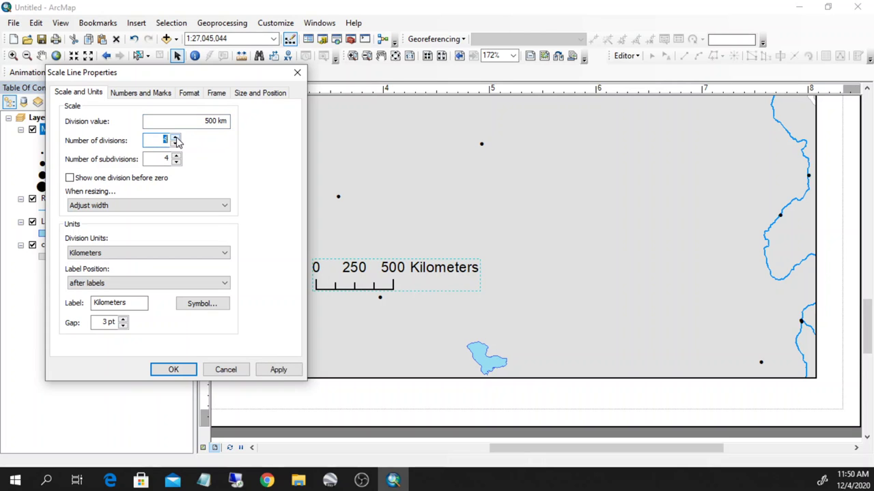
pyautogui.click(278, 370)
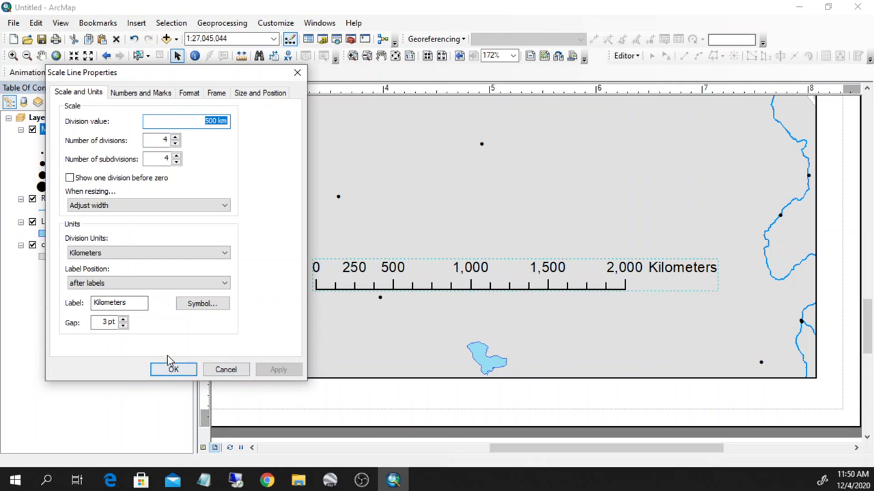
# - Set the scale bar's number of subdivisions to 2 and accept the properties
pyautogui.click(177, 163)
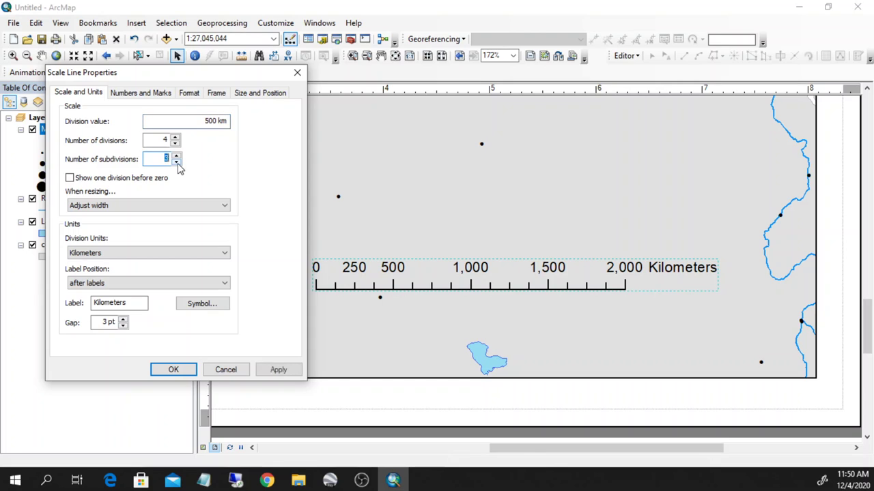
pyautogui.click(177, 162)
pyautogui.click(277, 369)
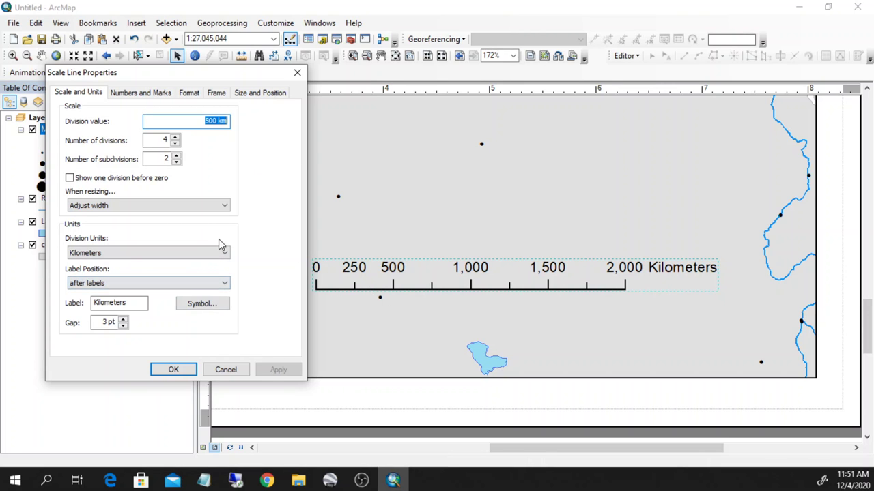
pyautogui.click(172, 370)
# - Review the scale bar's label position, numbers and marks, and text format options without changing them
pyautogui.scroll(2, 415, 278)
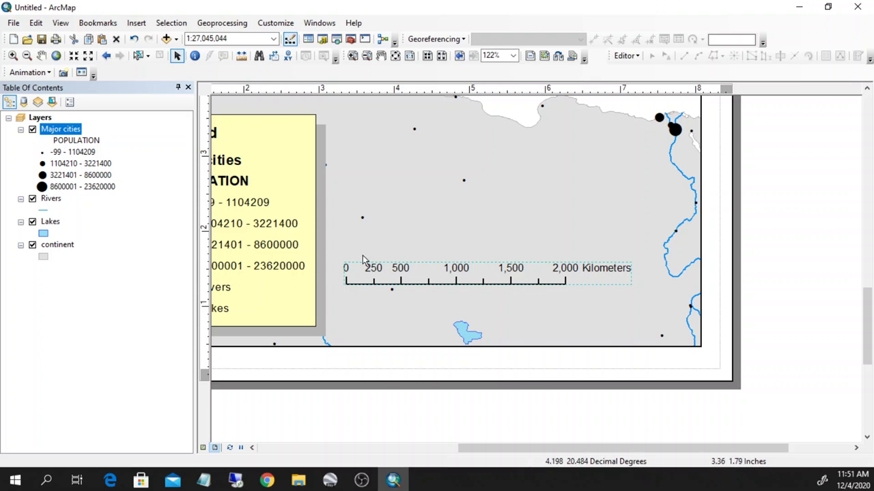
pyautogui.doubleClick(455, 280)
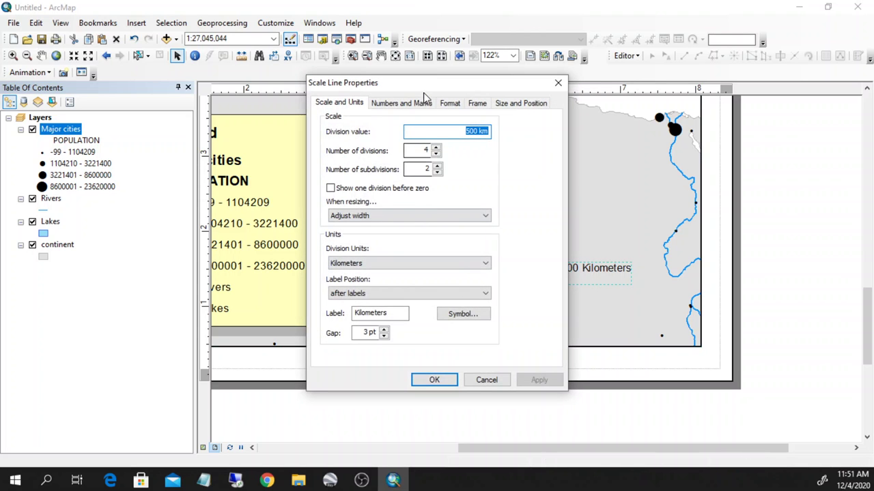
pyautogui.moveTo(414, 93); pyautogui.dragTo(186, 50)
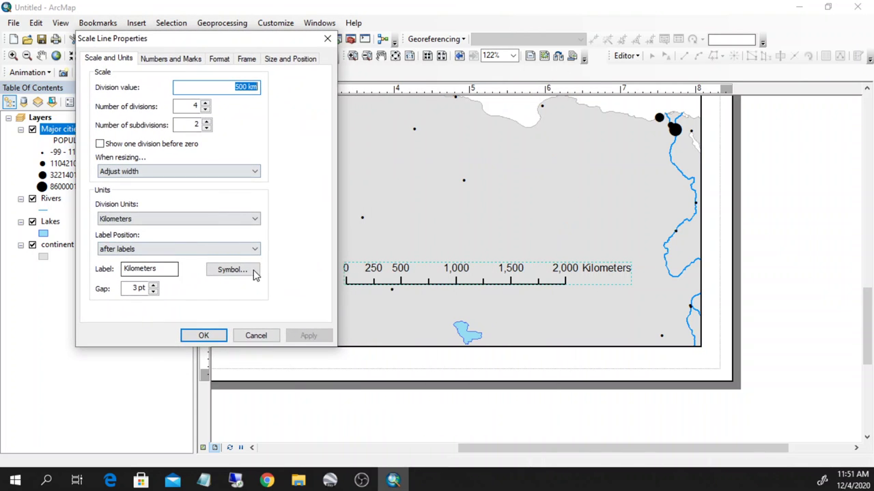
pyautogui.click(215, 253)
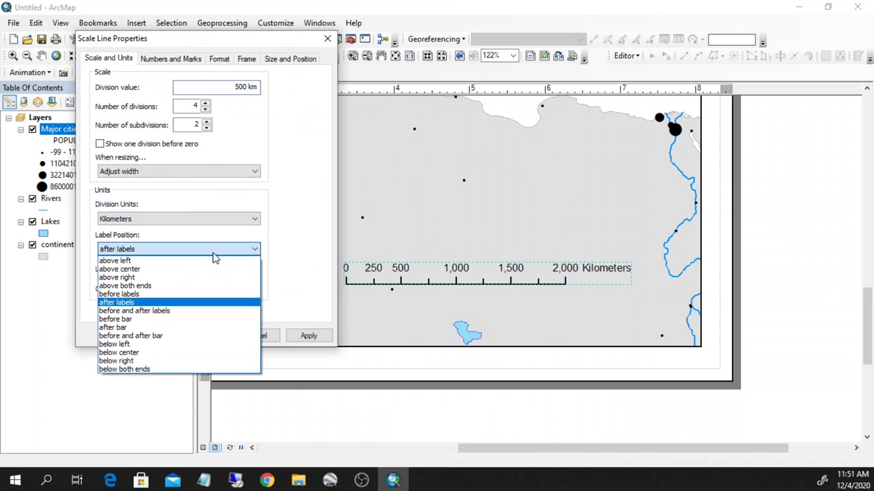
pyautogui.click(302, 235)
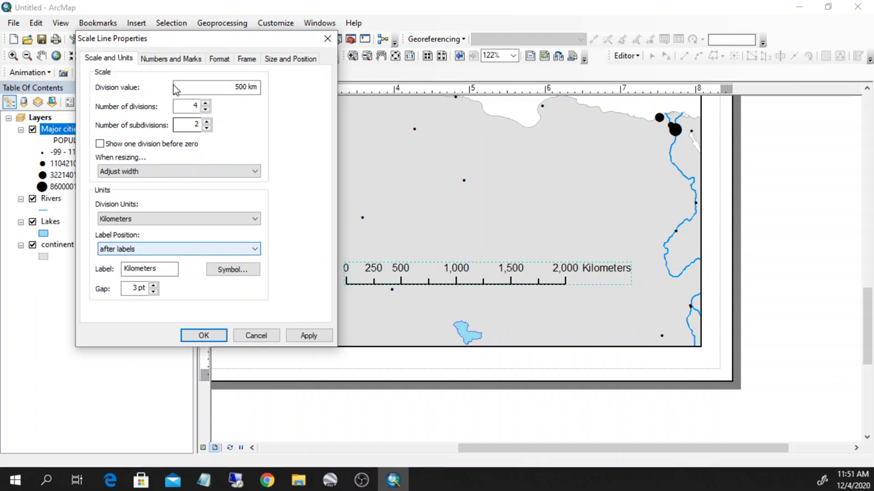
pyautogui.click(157, 61)
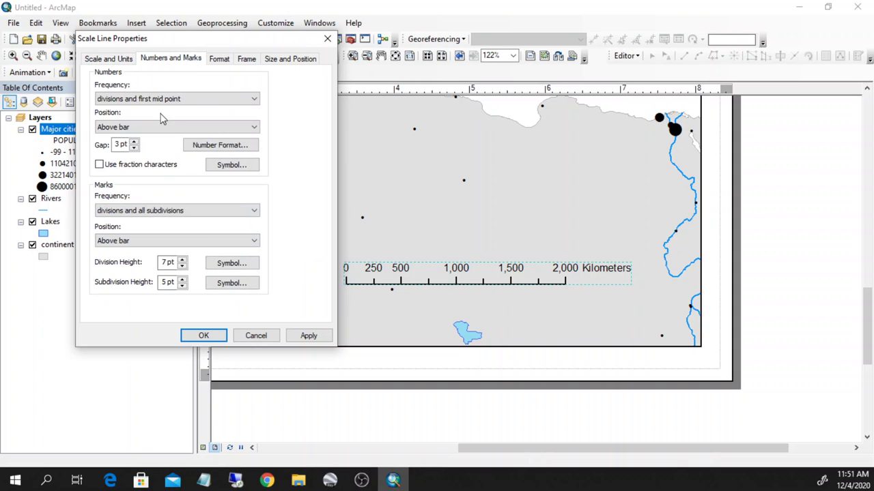
pyautogui.click(221, 61)
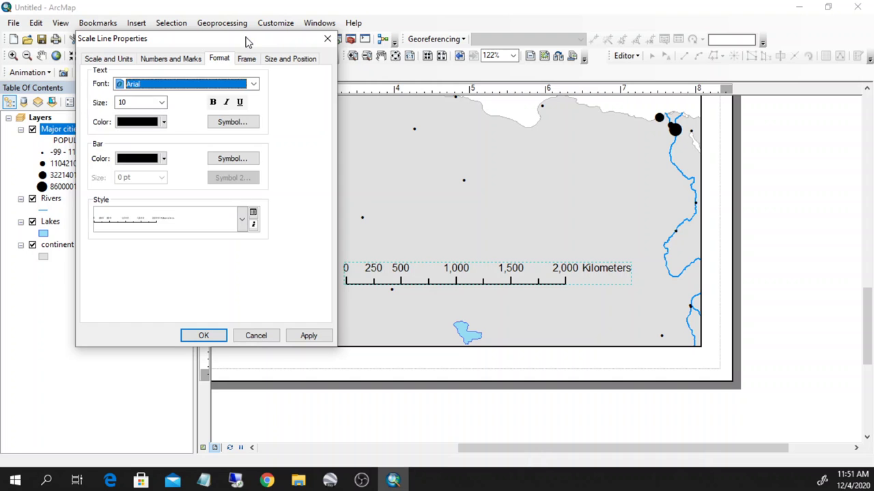
pyautogui.click(328, 38)
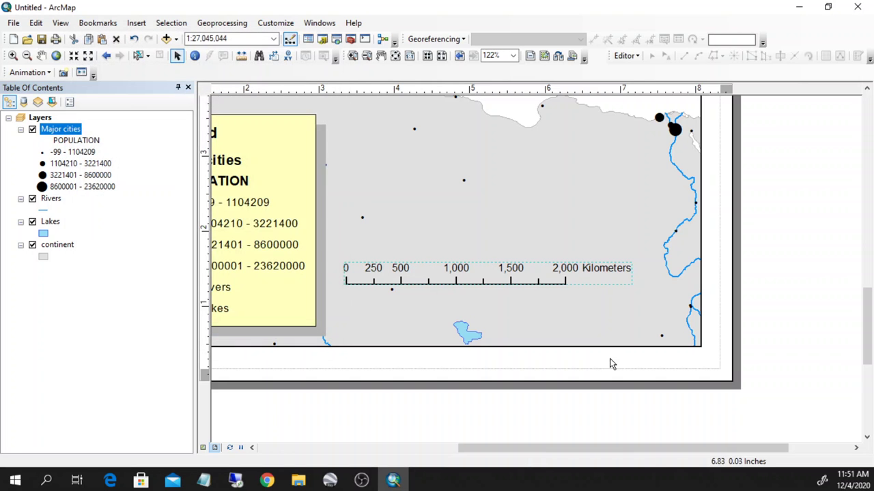
# - Select the map's data frame on the layout page
pyautogui.scroll(2, 481, 254)
pyautogui.scroll(1, 491, 252)
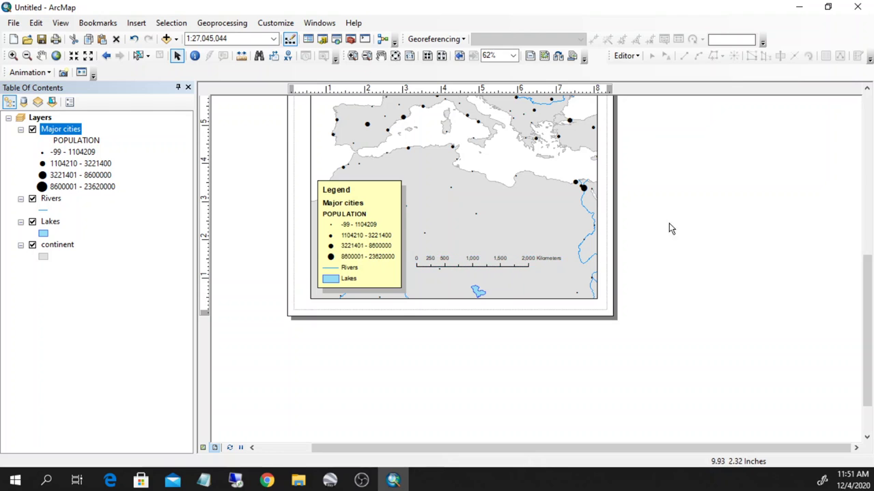
pyautogui.scroll(4, 668, 228)
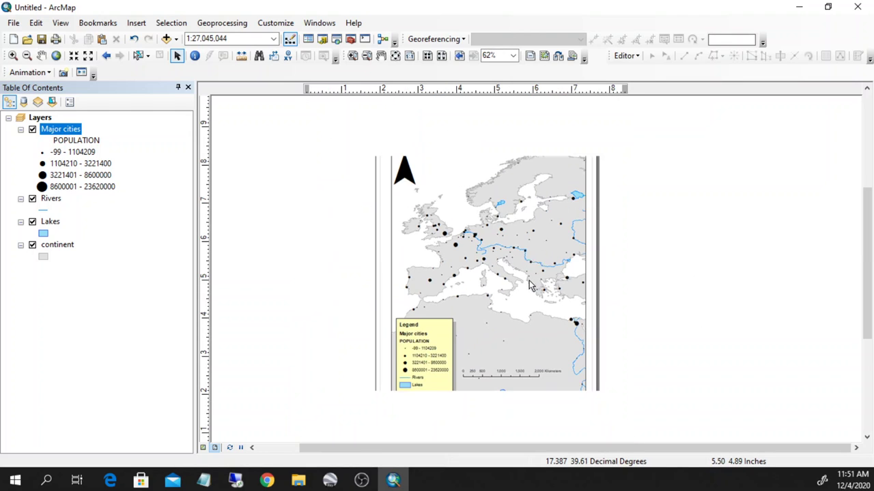
pyautogui.scroll(2, 531, 285)
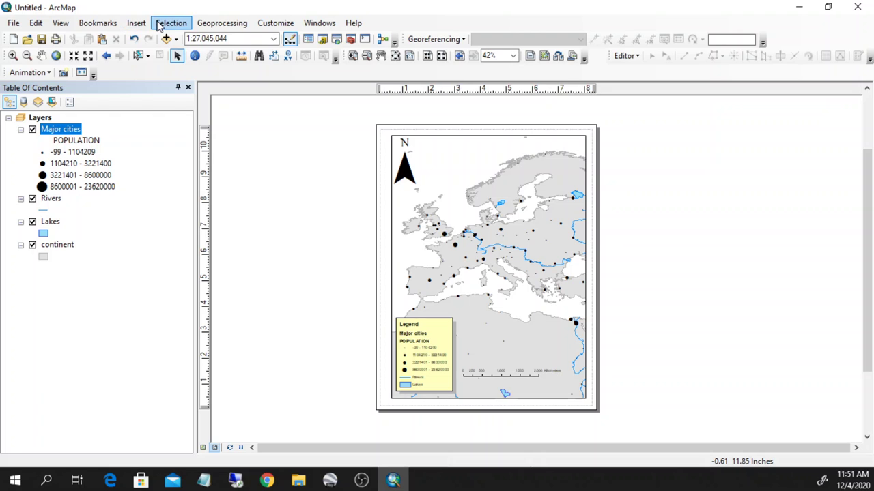
pyautogui.click(408, 271)
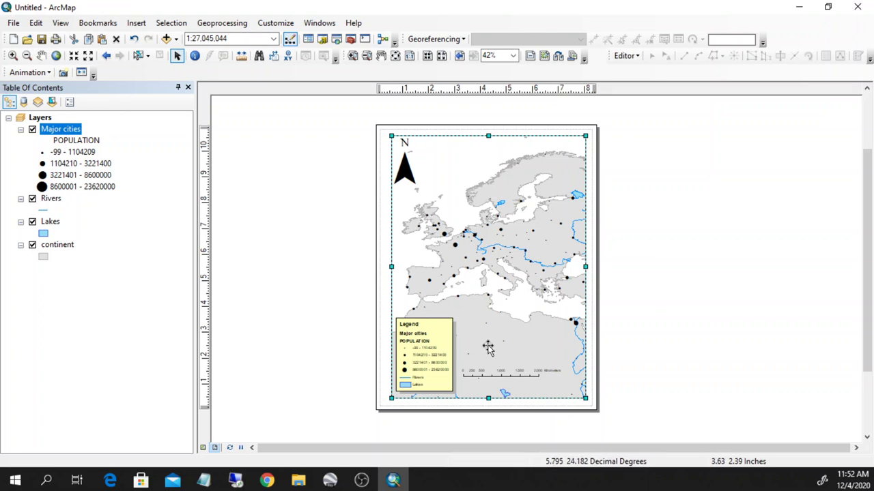
# - Open the grid settings of the map's data frame and start creating a new reference grid
pyautogui.rightClick(406, 242)
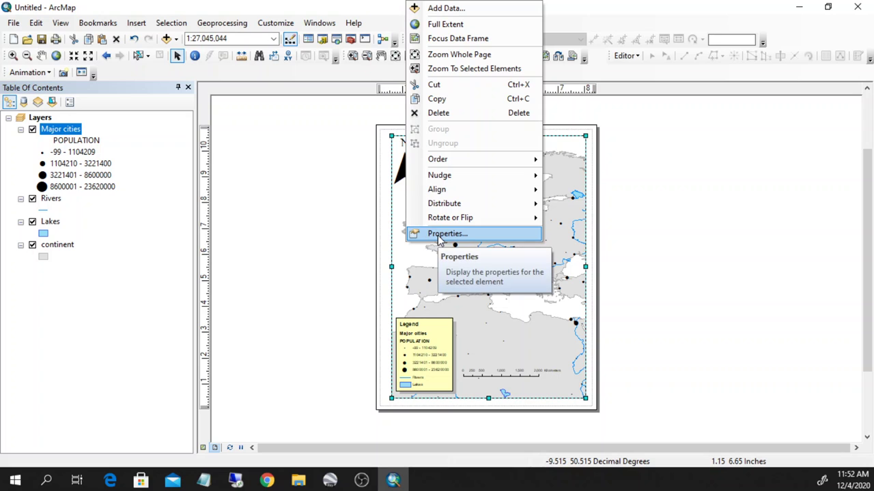
pyautogui.click(439, 235)
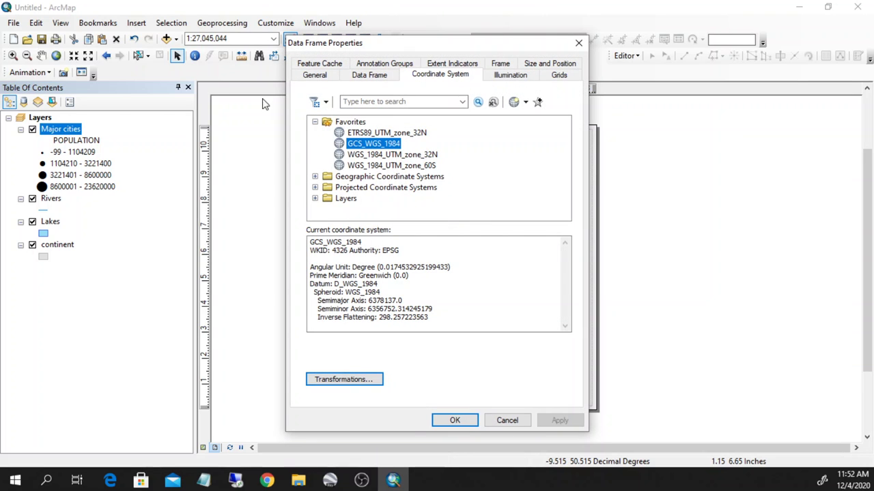
pyautogui.moveTo(352, 48); pyautogui.dragTo(232, 42)
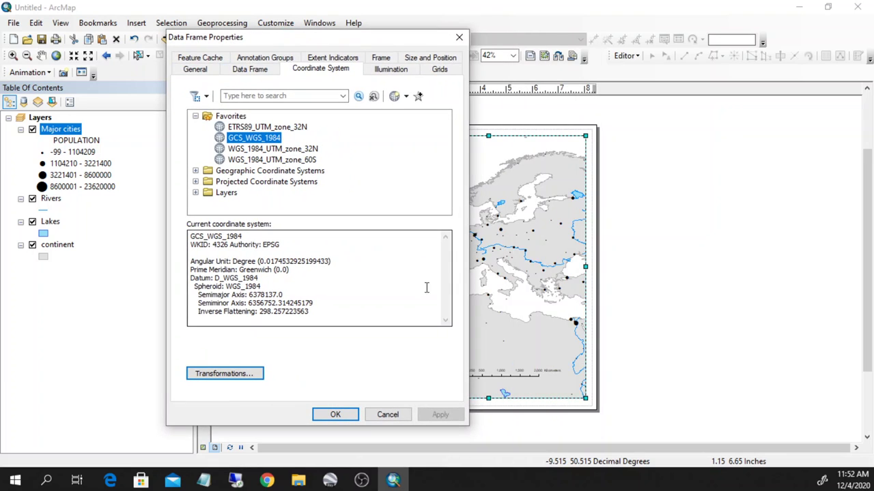
pyautogui.click(440, 69)
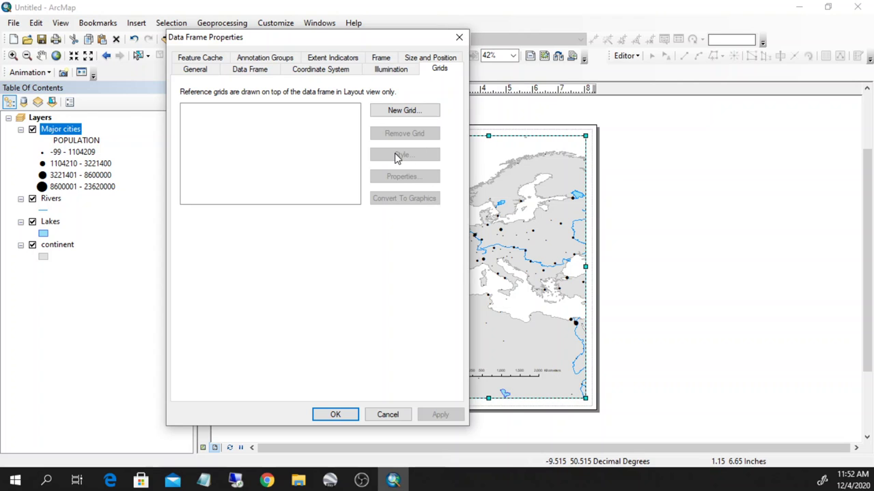
pyautogui.click(394, 110)
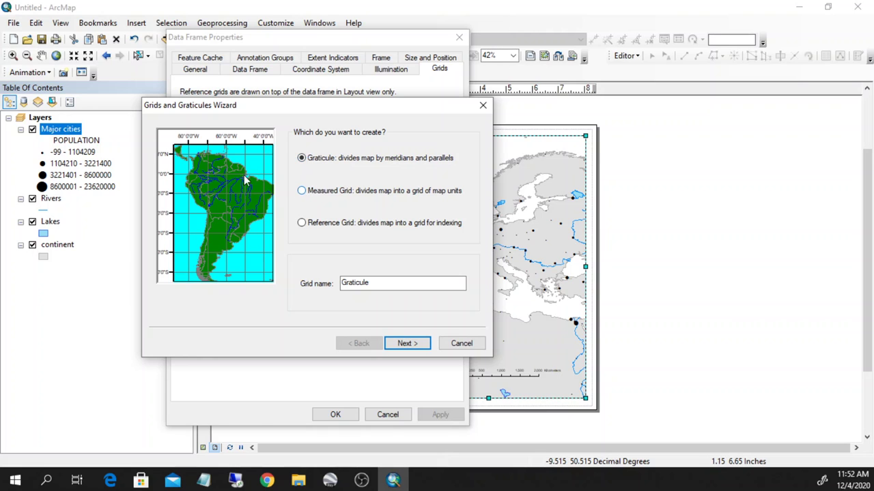
# - Compare the measured and reference grid types, and choose Graticule, which divides the map by meridians and parallels
pyautogui.click(302, 191)
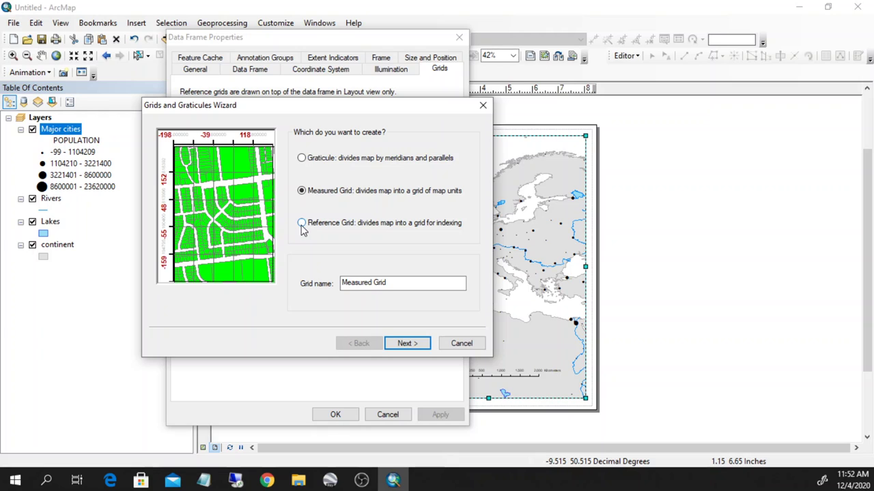
pyautogui.click(302, 223)
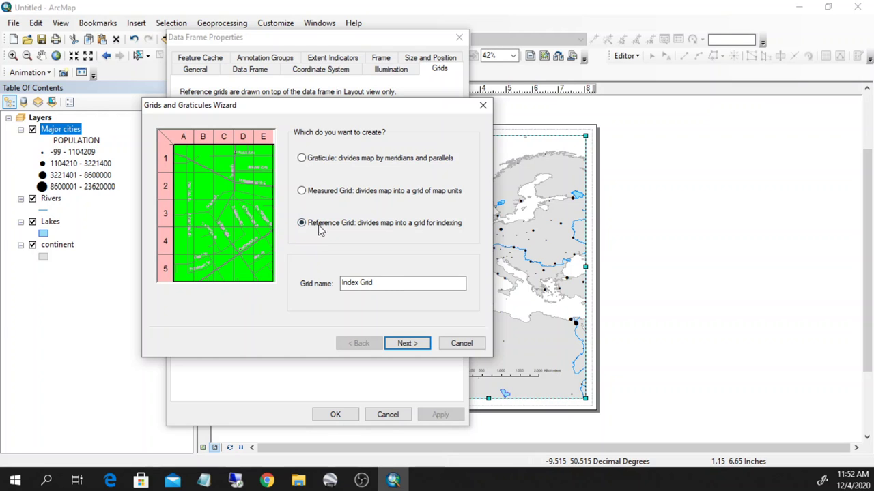
pyautogui.click(301, 159)
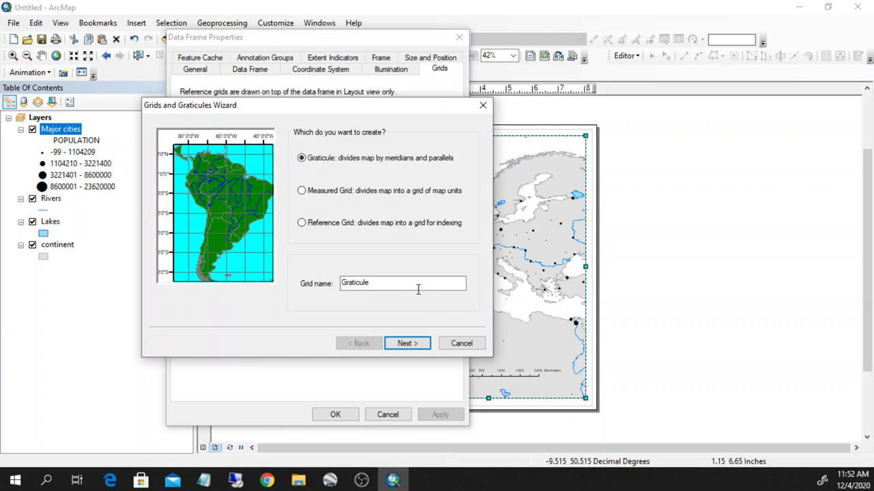
pyautogui.click(406, 345)
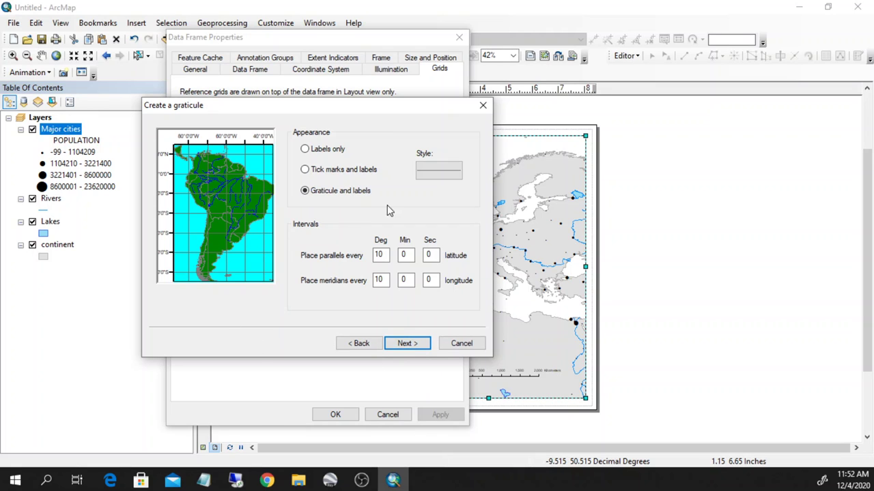
# - Preview the labels-only and tick-mark appearances, and choose Graticule and labels with 10-degree intervals for parallels and meridians
pyautogui.click(306, 150)
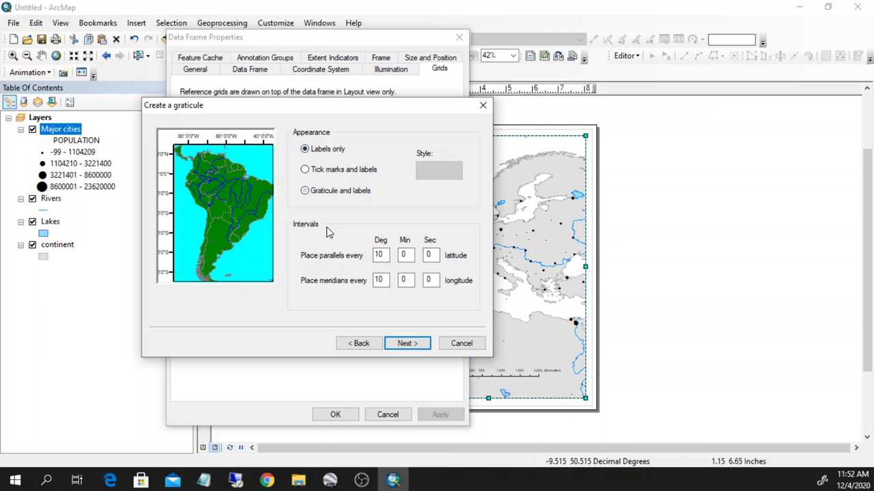
pyautogui.click(310, 172)
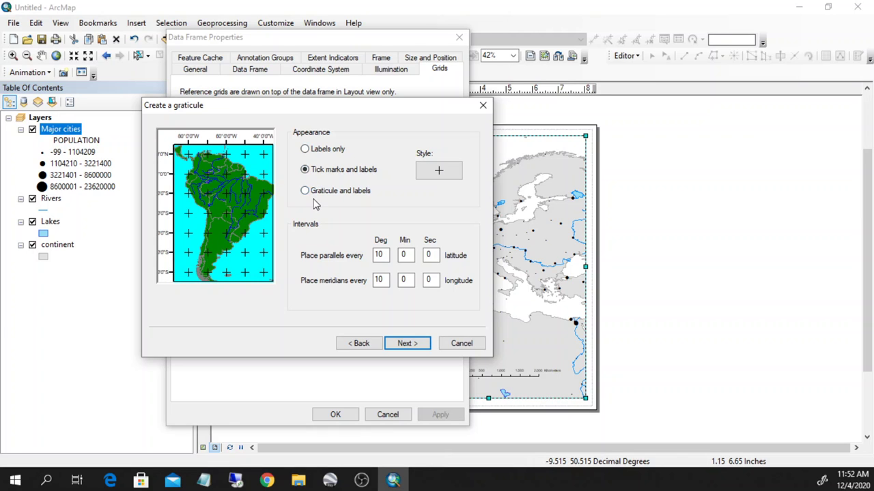
pyautogui.click(316, 193)
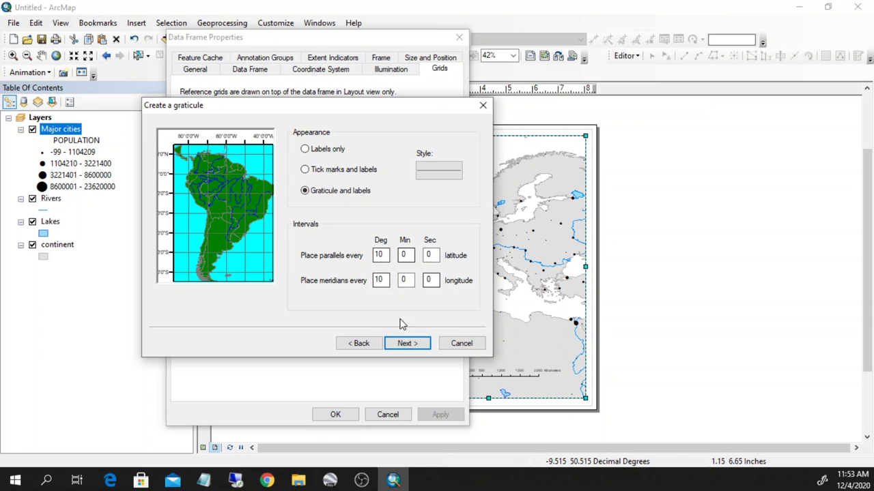
pyautogui.click(402, 346)
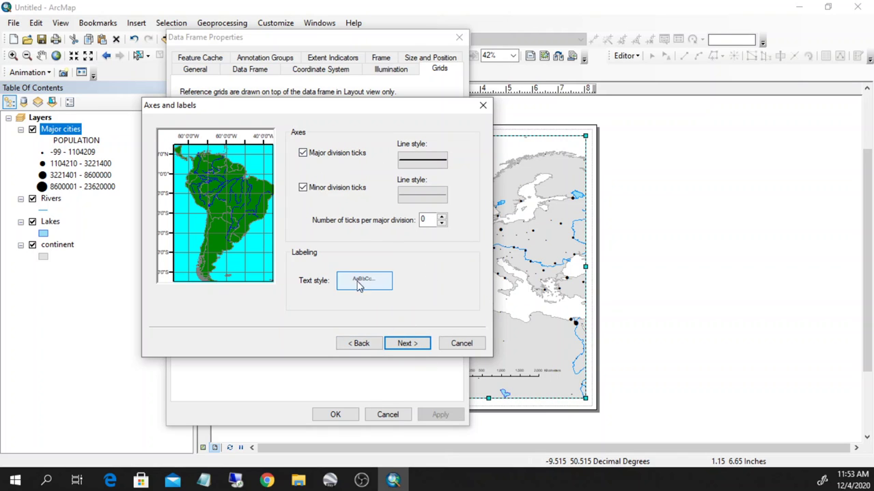
# - Finish the graticule with the default axes, a simple border and fixed-grid storage, and apply it to the data frame
pyautogui.click(406, 345)
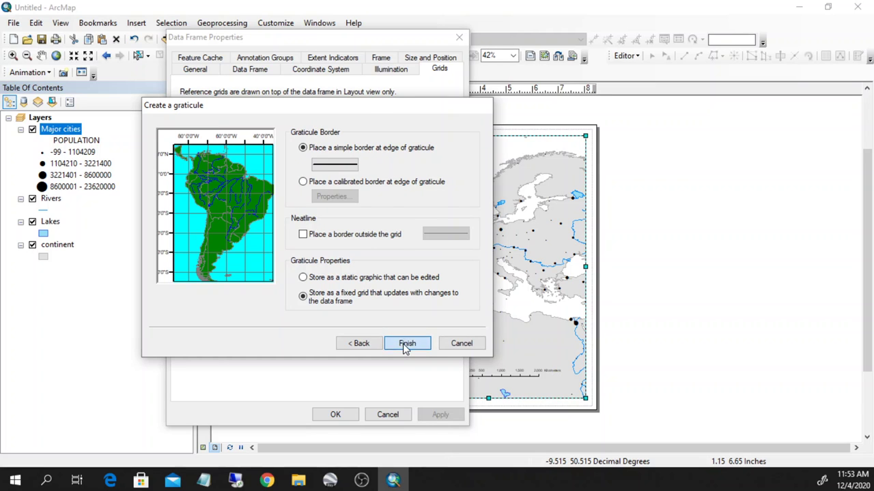
pyautogui.click(406, 346)
pyautogui.click(437, 415)
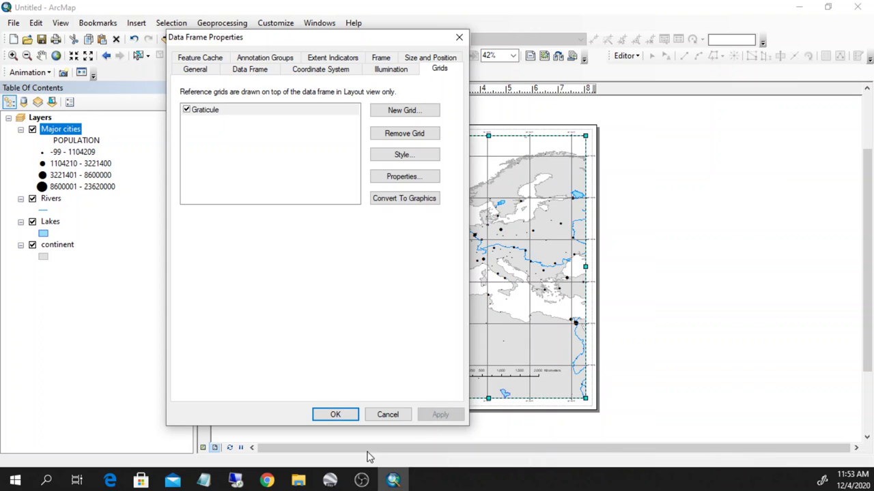
pyautogui.click(335, 416)
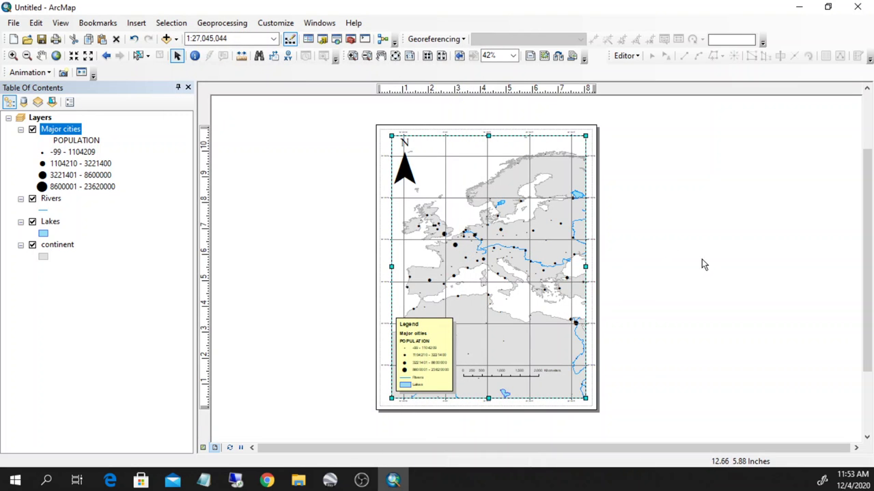
# - Inspect the graticule's degree labels around the north arrow corner of the layout, and return to the whole page
pyautogui.click(352, 56)
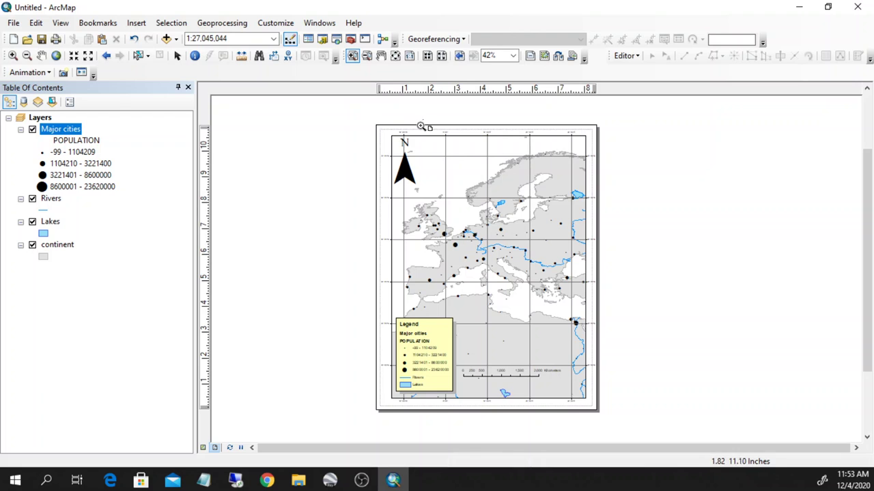
pyautogui.moveTo(420, 121); pyautogui.dragTo(367, 182)
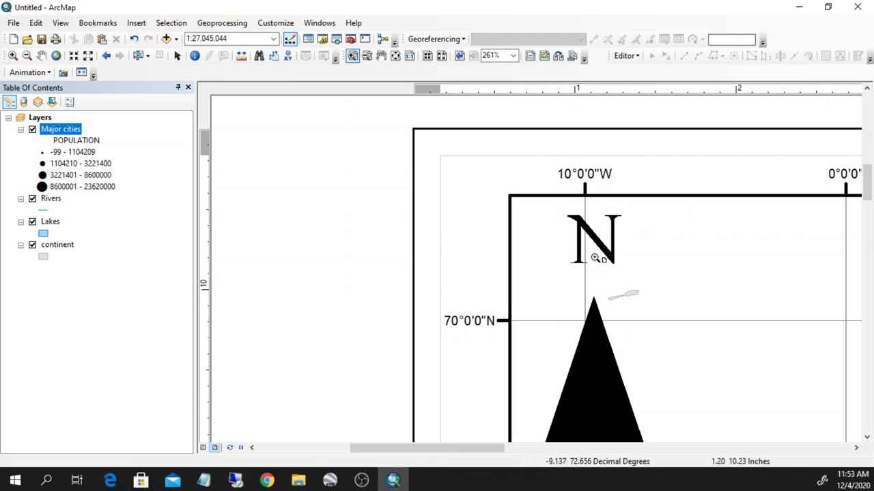
pyautogui.scroll(-5, 527, 241)
pyautogui.scroll(-5, 555, 269)
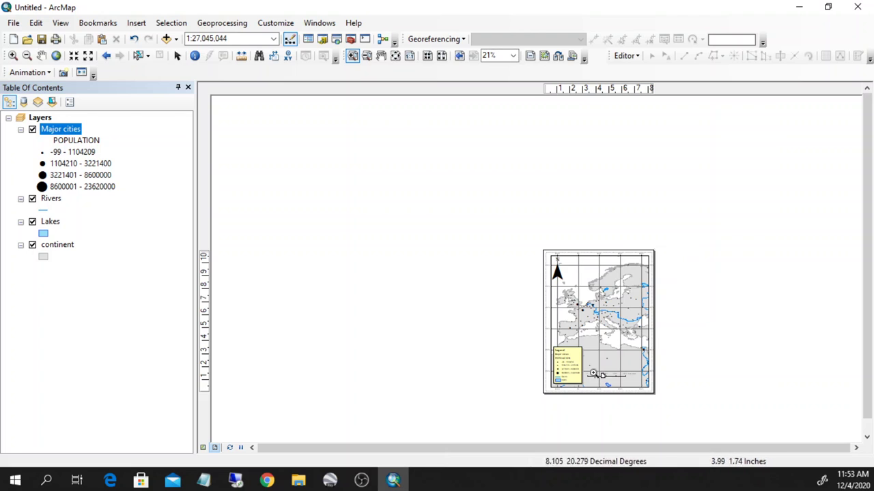
pyautogui.moveTo(686, 248); pyautogui.dragTo(533, 406)
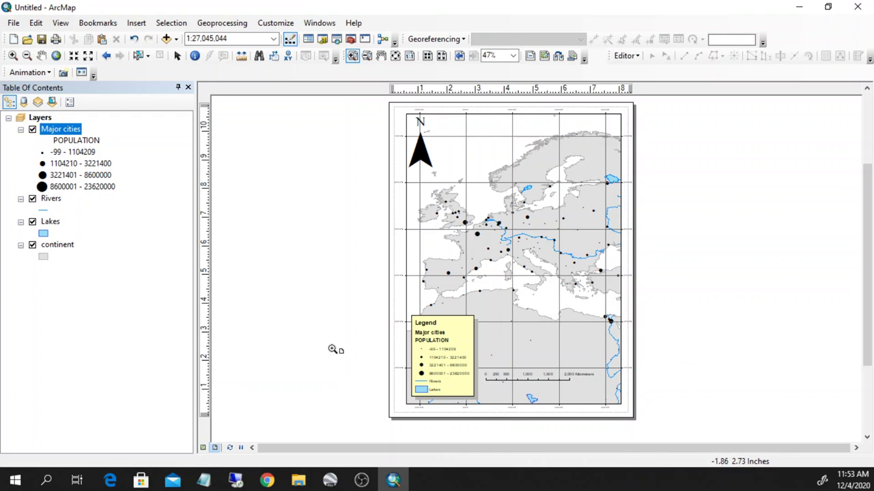
# - Reframe the map in data view at 1:60,000,000 over Europe, Africa and western Asia, and check the graticule in layout view
pyautogui.click(203, 451)
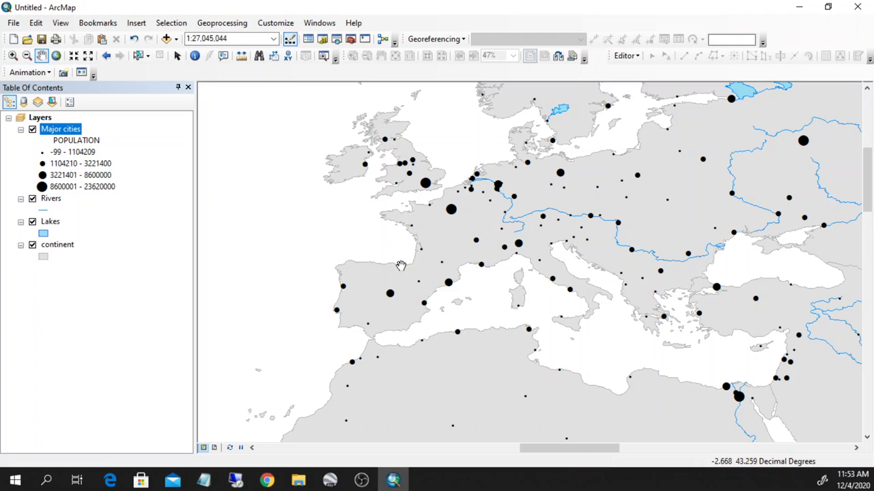
pyautogui.scroll(2, 444, 246)
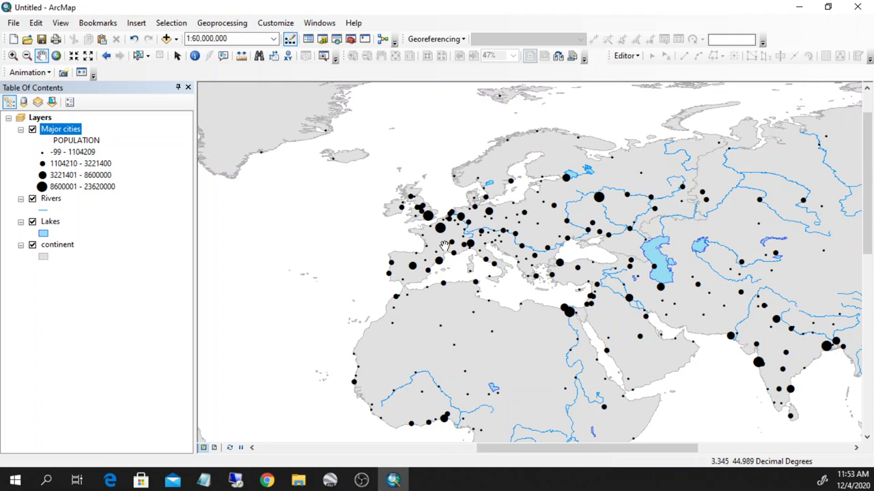
pyautogui.moveTo(522, 391); pyautogui.dragTo(484, 335)
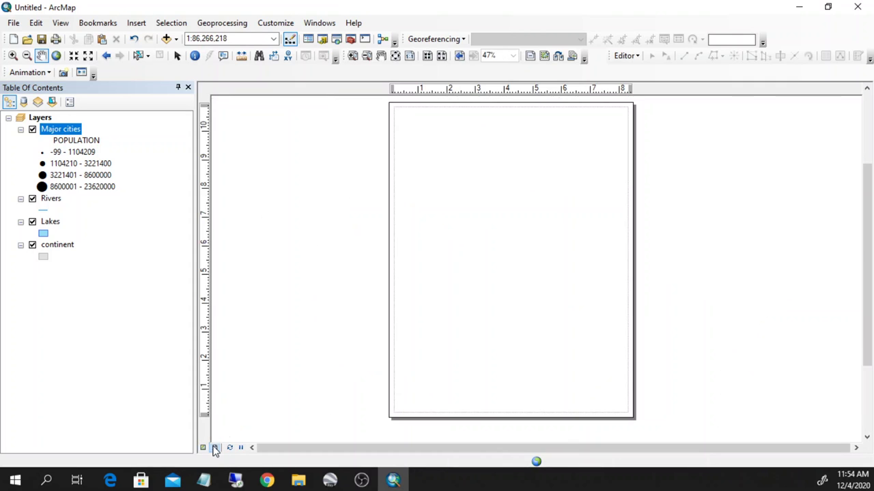
pyautogui.click(214, 449)
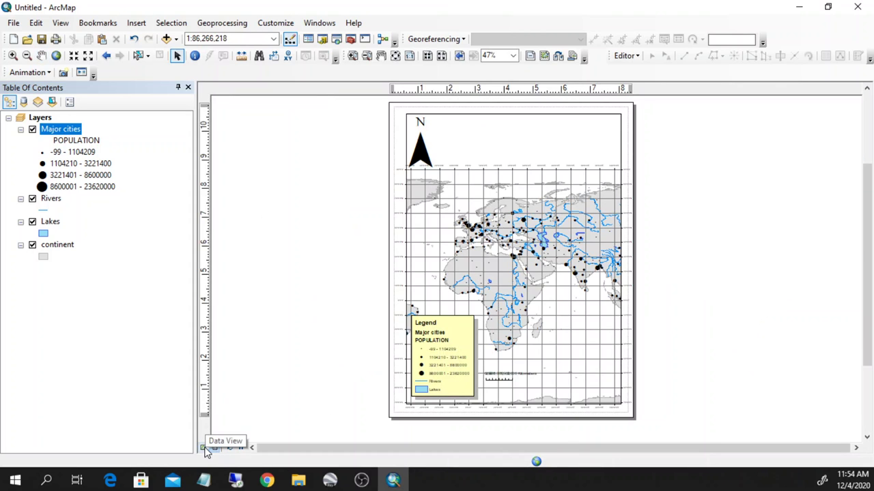
# - Reframe the map in data view at 1:12,500,000 around Spain and the western Mediterranean, and check the result in layout view
pyautogui.click(204, 448)
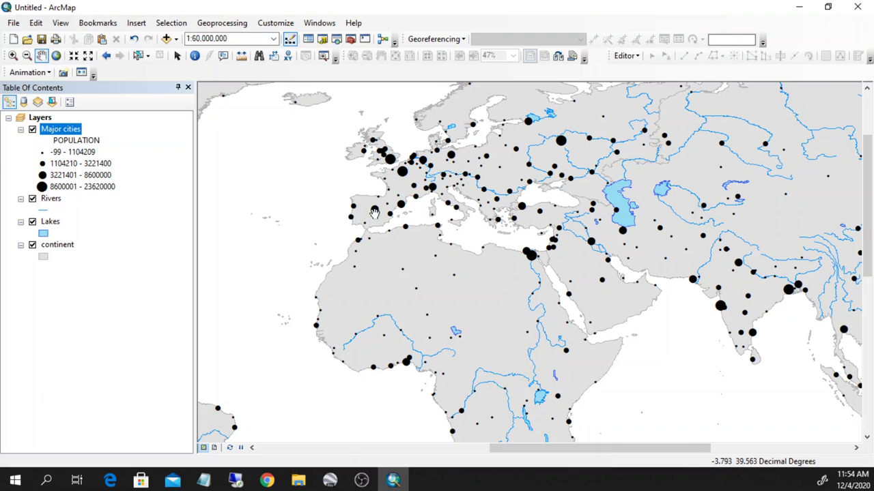
pyautogui.scroll(5, 374, 213)
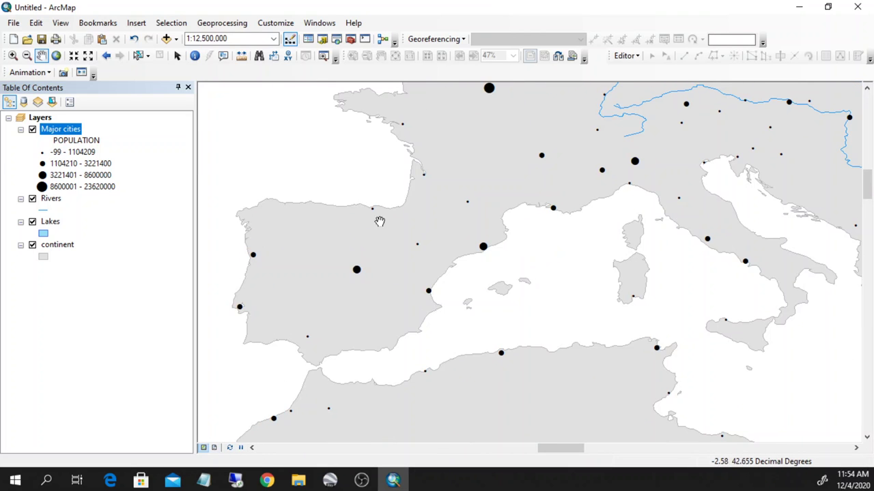
pyautogui.click(214, 448)
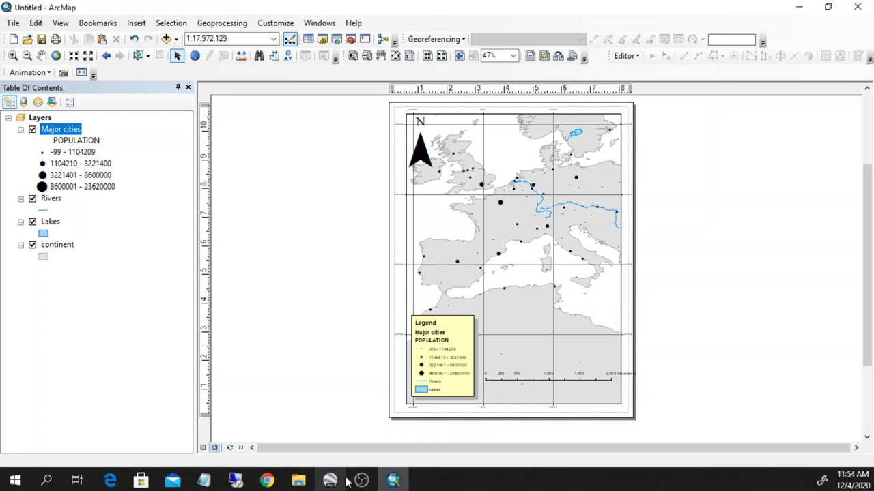
pyautogui.click(203, 447)
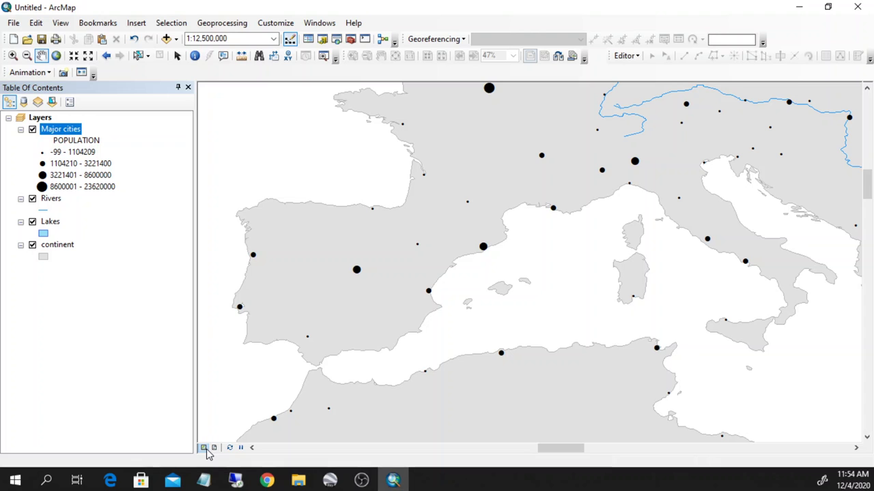
pyautogui.click(215, 449)
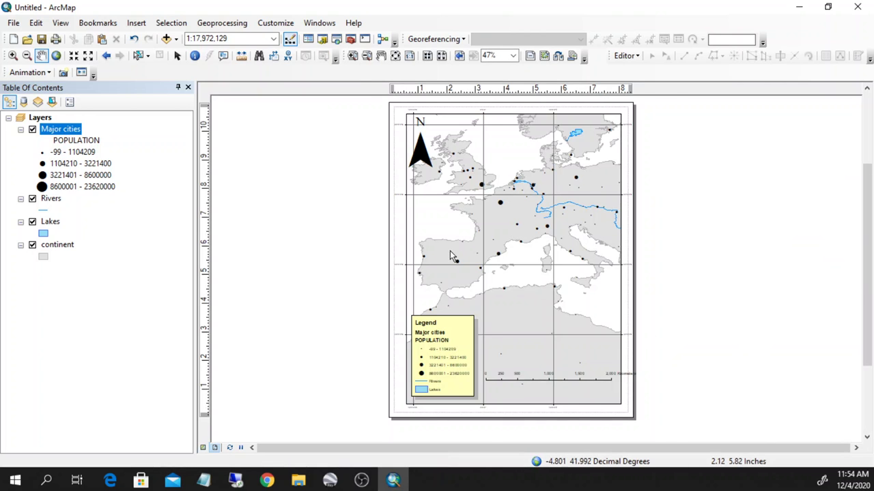
pyautogui.scroll(-3, 453, 256)
pyautogui.scroll(-1, 413, 327)
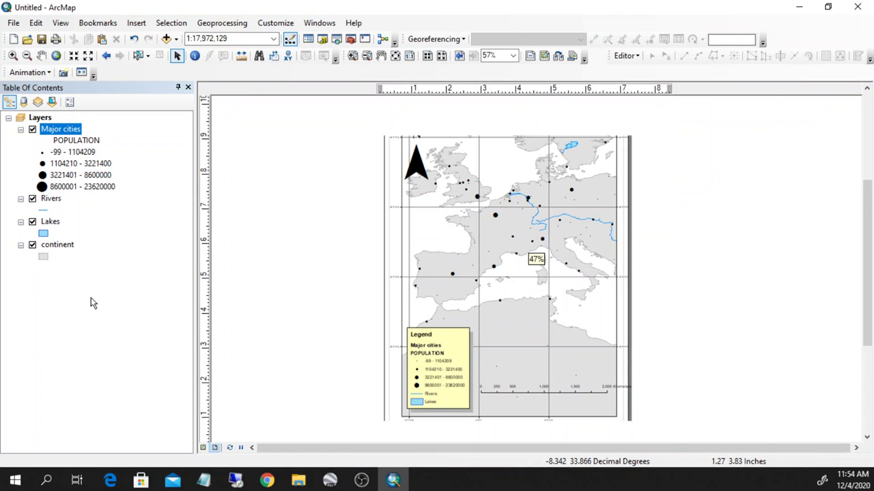
# - Reframe the map in data view at 1:20,000,000 over the southern United States and Gulf of Mexico, and check the result in layout view
pyautogui.click(202, 448)
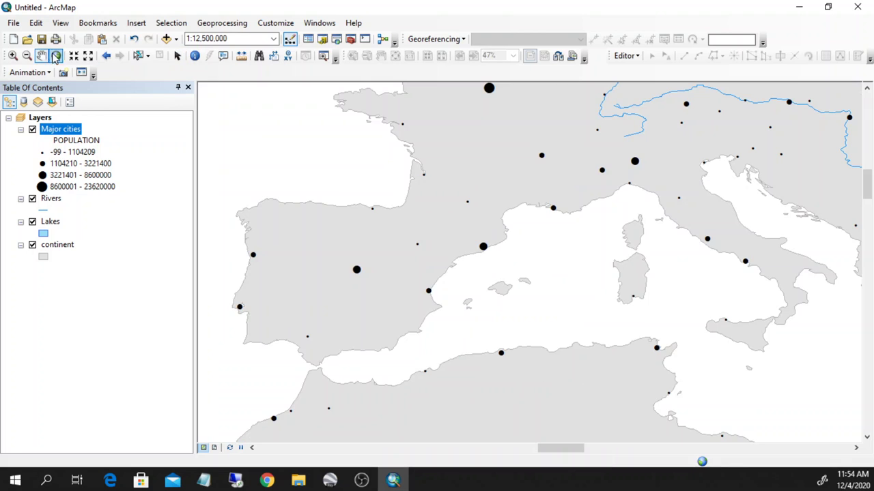
pyautogui.moveTo(361, 287); pyautogui.dragTo(782, 137)
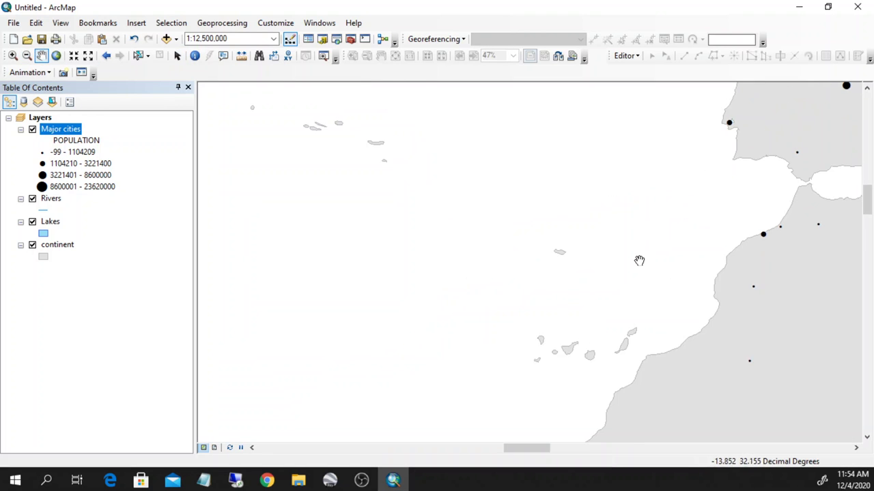
pyautogui.scroll(5, 639, 260)
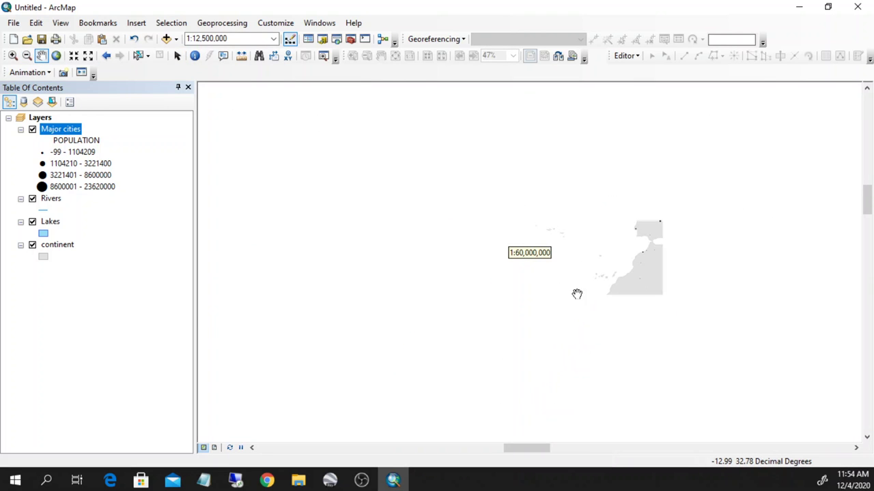
pyautogui.moveTo(291, 281); pyautogui.dragTo(670, 215)
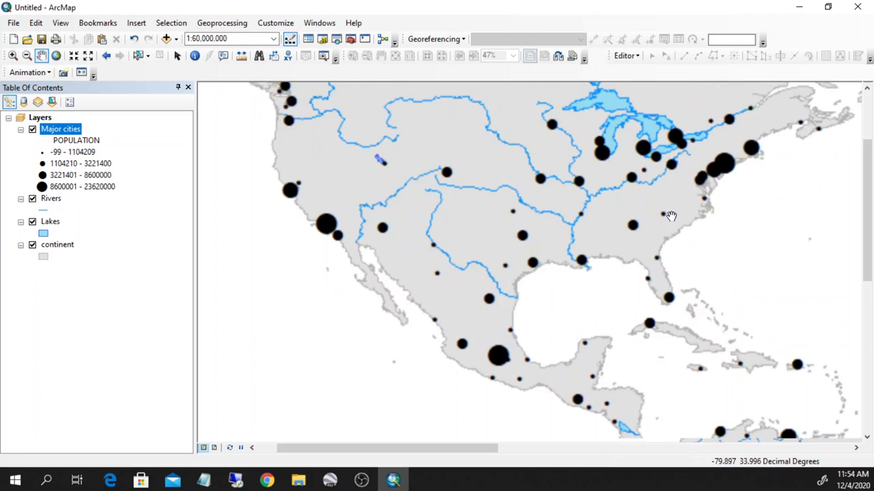
pyautogui.scroll(-3, 671, 216)
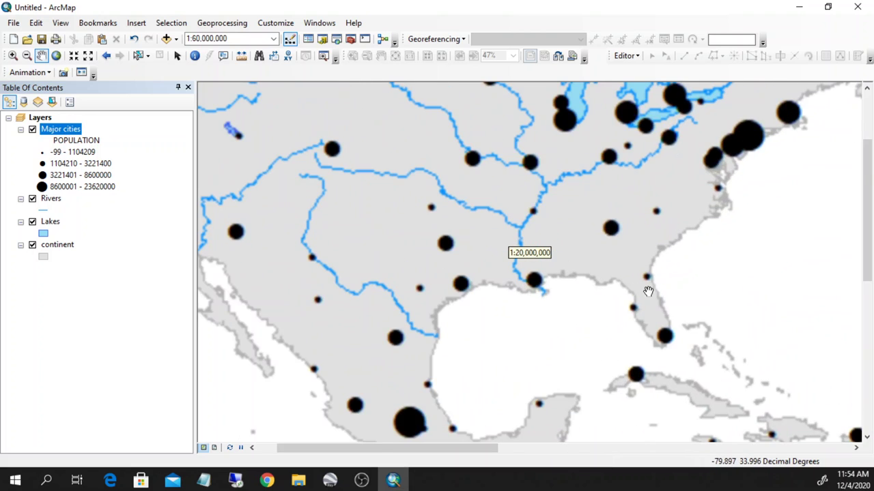
pyautogui.click(214, 448)
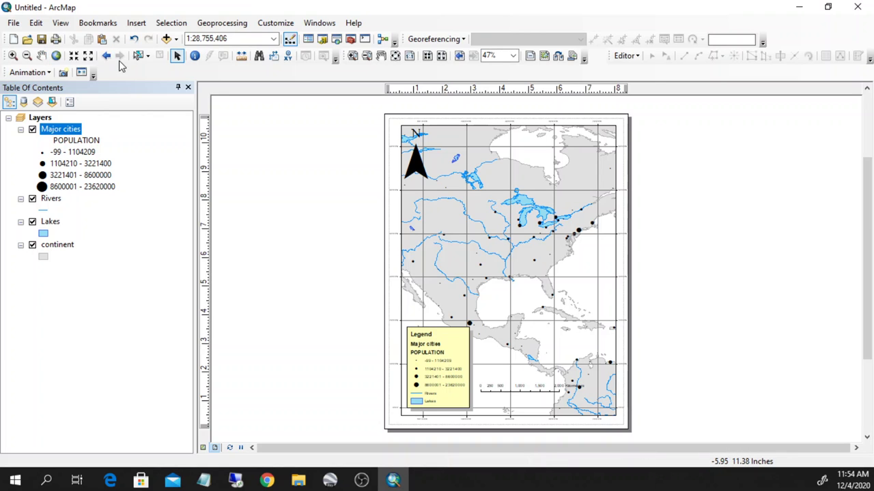
# - Reframe the map in data view on the United States Gulf coast around the Mississippi delta, and check the graticule and scale bar in layout view
pyautogui.click(203, 448)
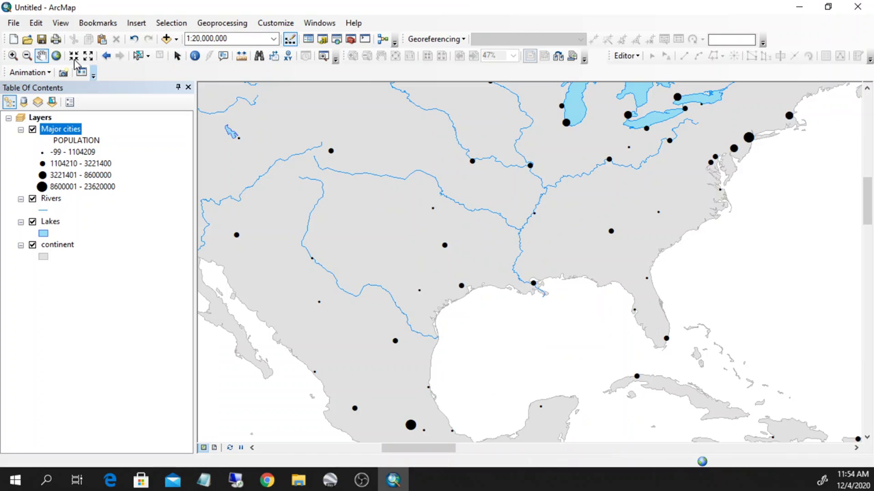
pyautogui.click(13, 55)
pyautogui.moveTo(577, 244); pyautogui.dragTo(436, 341)
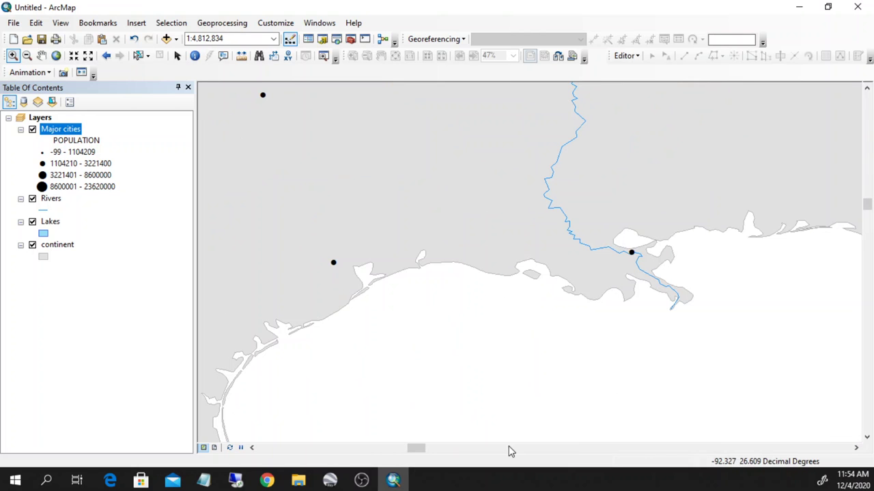
pyautogui.click(215, 448)
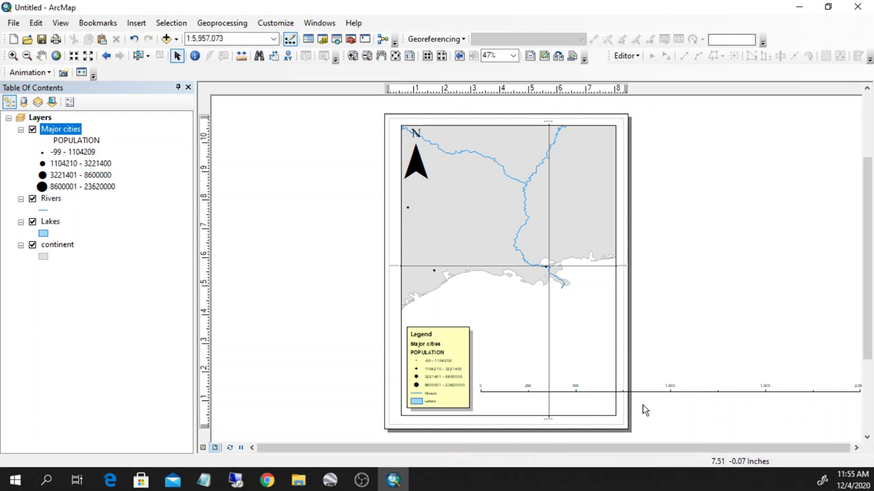
# - Reframe the map in data view at 1:125,000,000 to show the inhabited continents
pyautogui.click(204, 448)
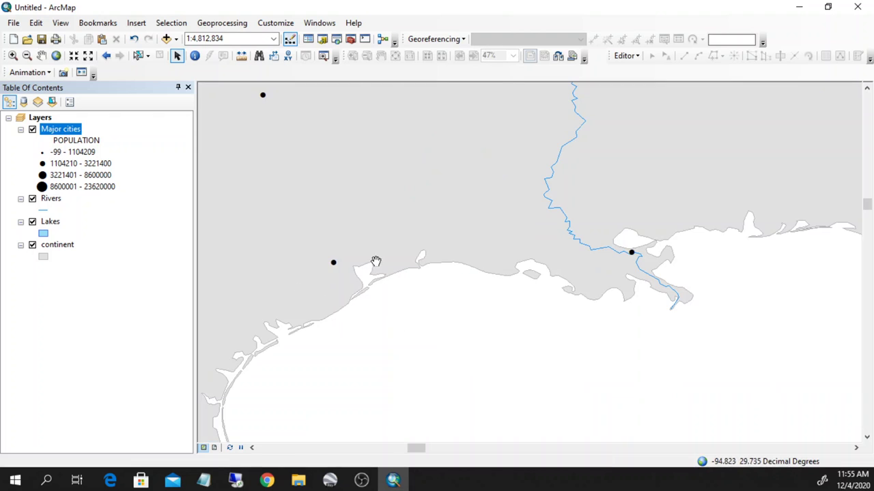
pyautogui.scroll(-3, 423, 259)
pyautogui.scroll(-5, 442, 256)
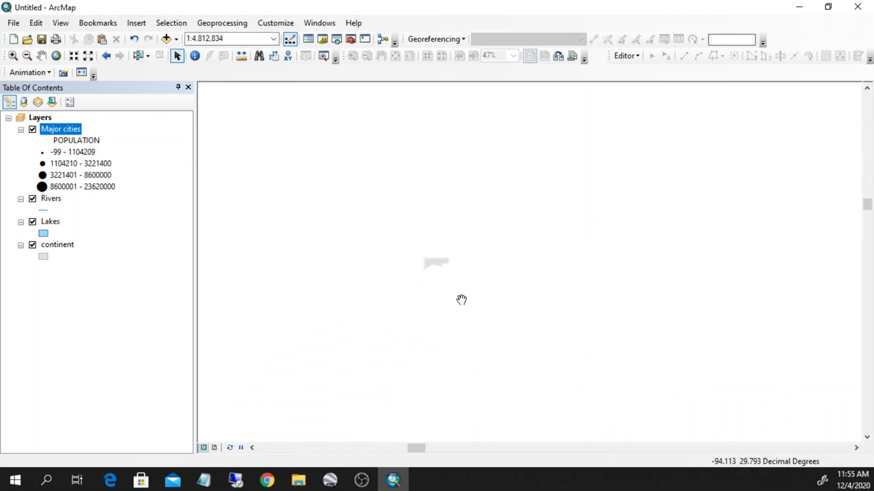
pyautogui.scroll(-1, 477, 270)
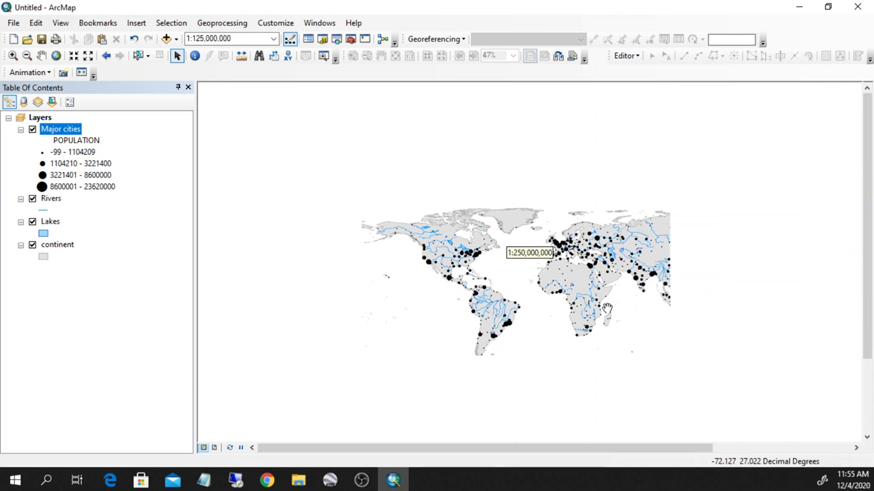
pyautogui.scroll(1, 559, 254)
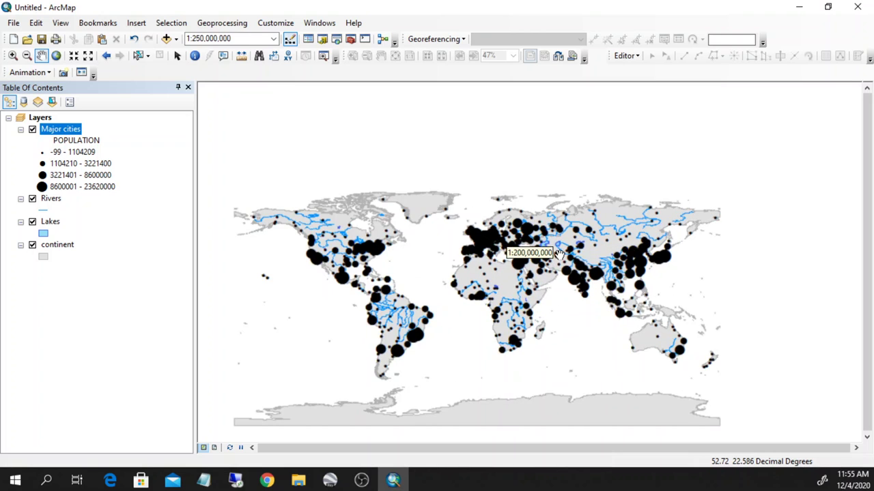
pyautogui.scroll(2, 465, 247)
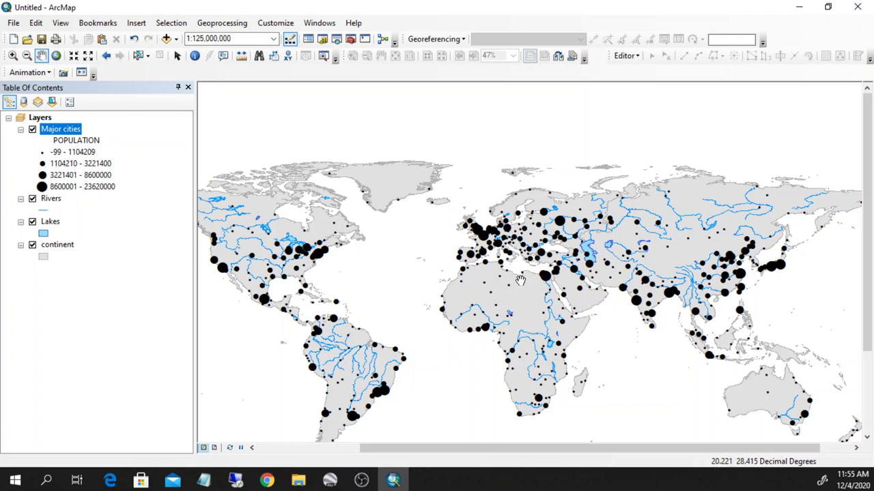
pyautogui.moveTo(520, 273); pyautogui.dragTo(554, 247)
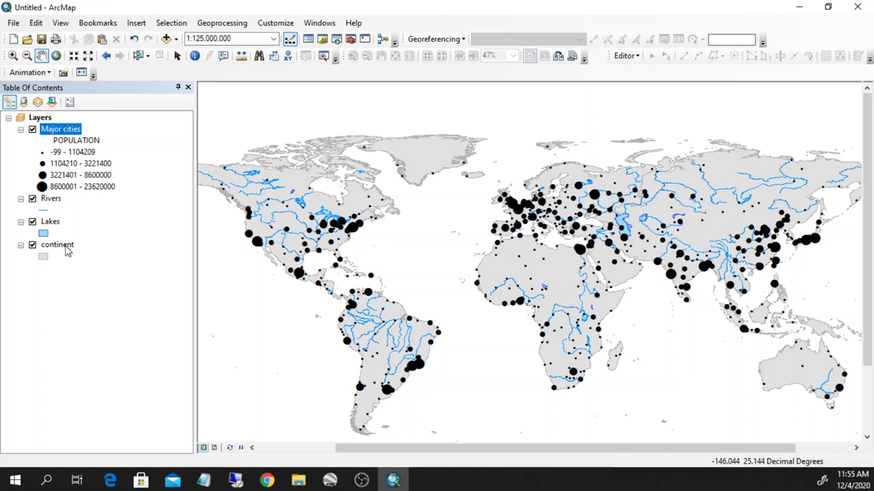
# - Examine the CONTINENT field in the continent layer's attribute table, and close the table
pyautogui.rightClick(67, 247)
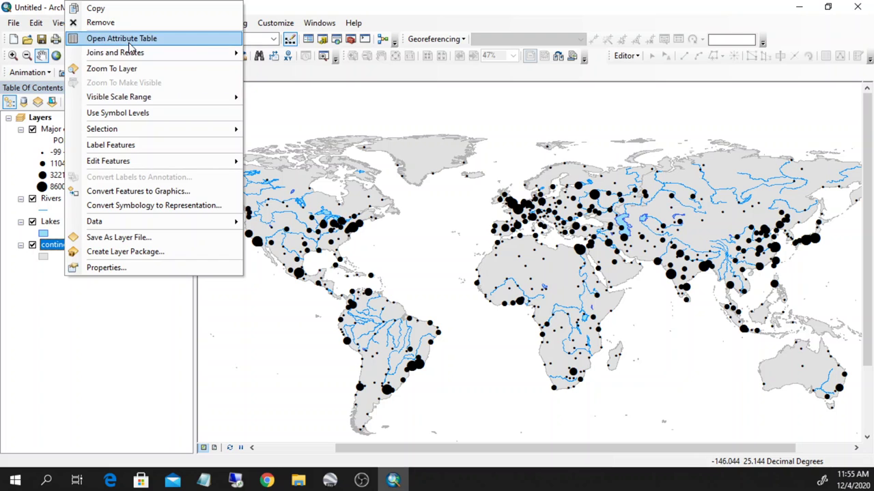
pyautogui.click(129, 41)
pyautogui.click(286, 63)
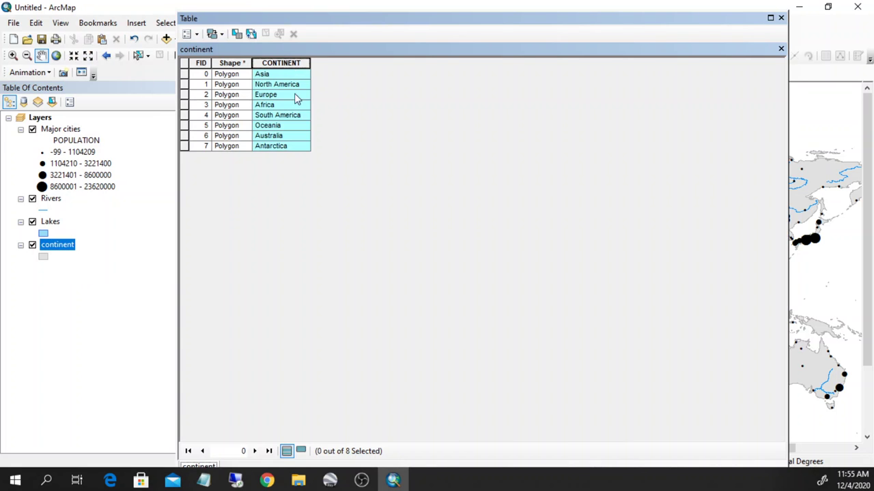
pyautogui.click(781, 18)
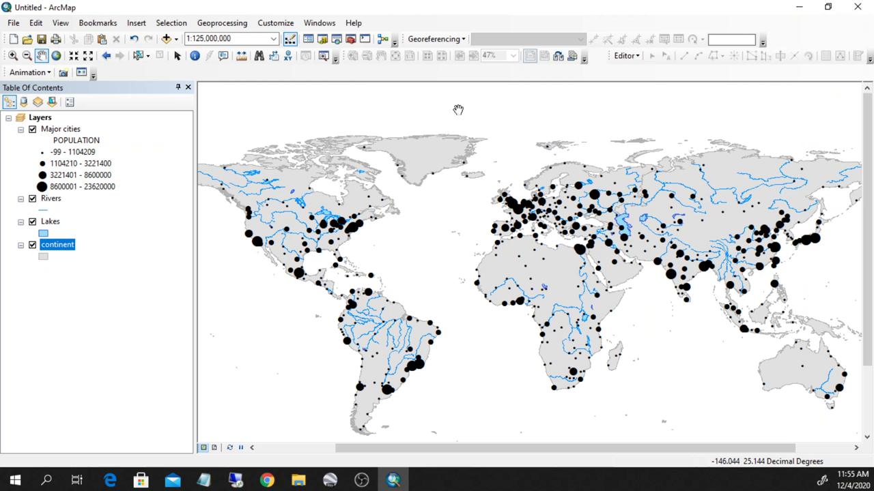
# - Start a definition query on the continent layer with the CONTINENT field and the equals operator, and list the field's unique values
pyautogui.doubleClick(58, 247)
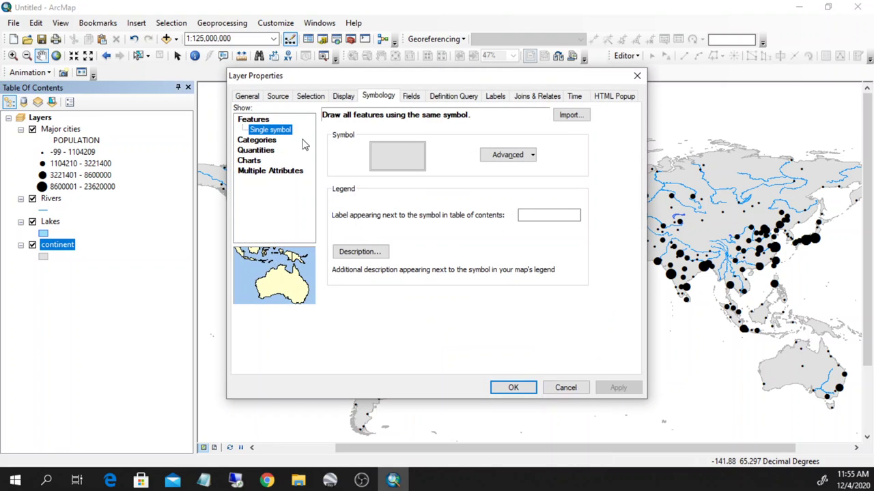
pyautogui.click(447, 100)
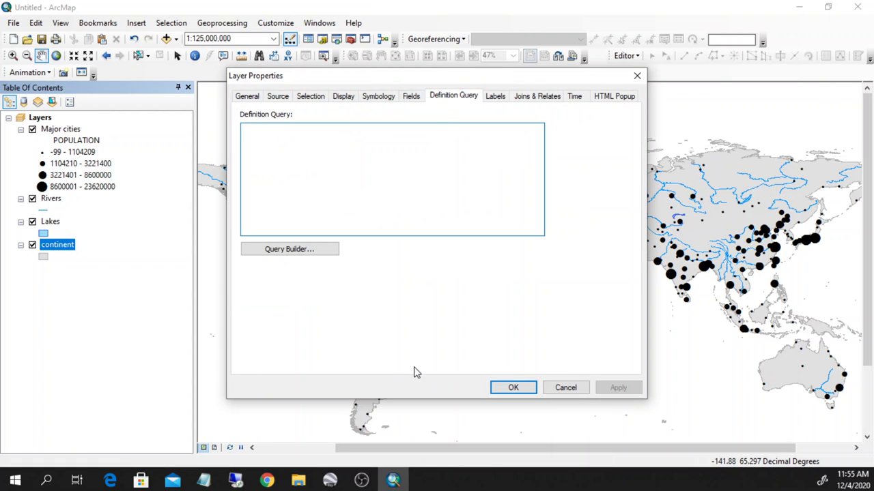
pyautogui.click(279, 250)
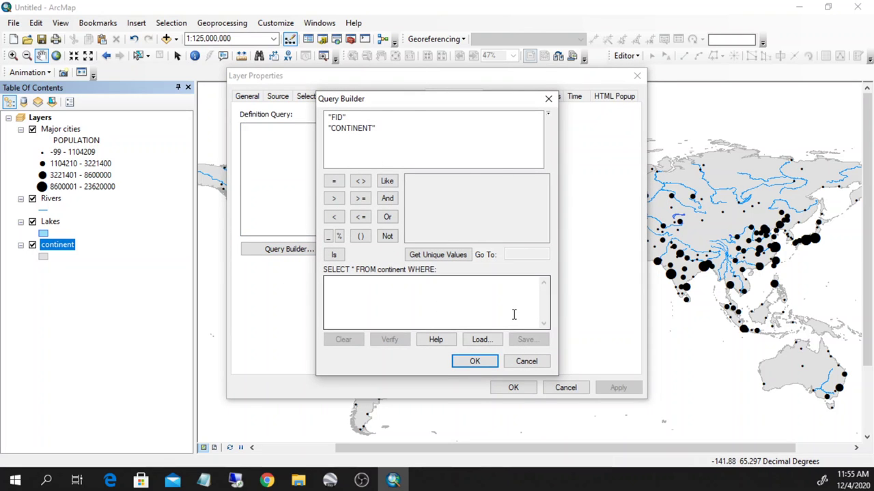
pyautogui.doubleClick(361, 130)
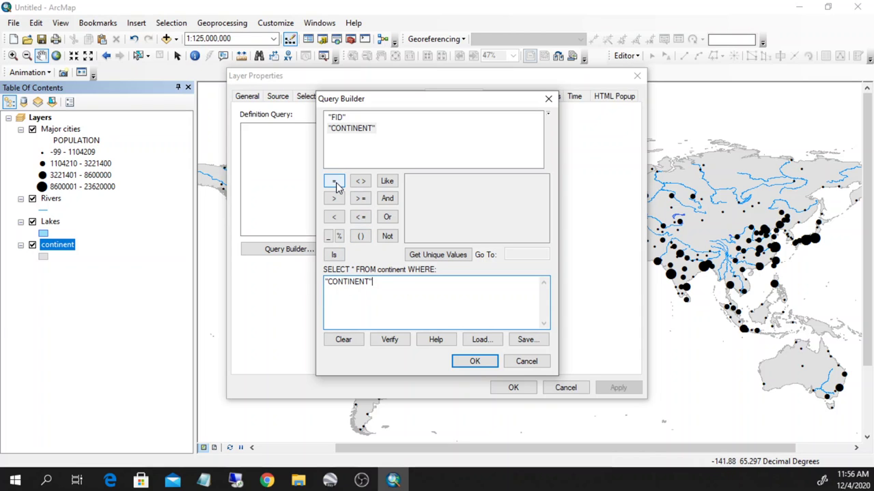
pyautogui.click(446, 255)
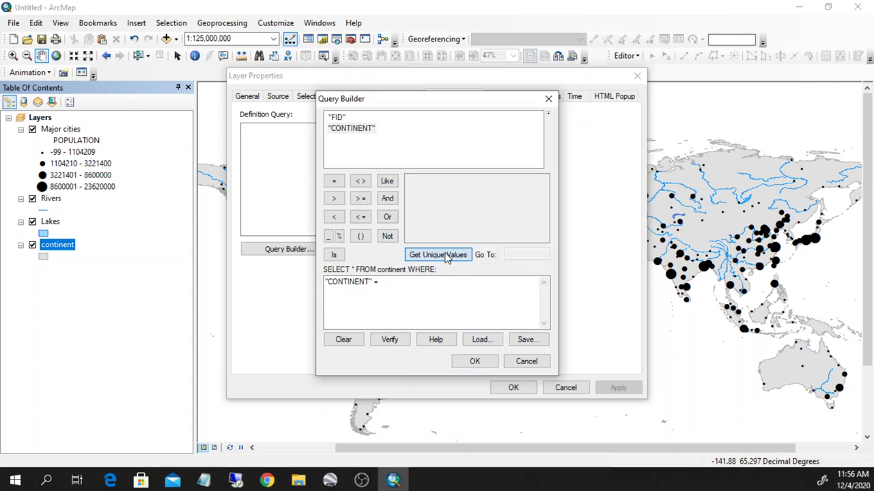
# - Complete the definition query as "CONTINENT" = 'Asia', apply it to the continent layer, and bring Asia towards the middle of the map
pyautogui.scroll(-1, 536, 201)
pyautogui.scroll(2, 537, 200)
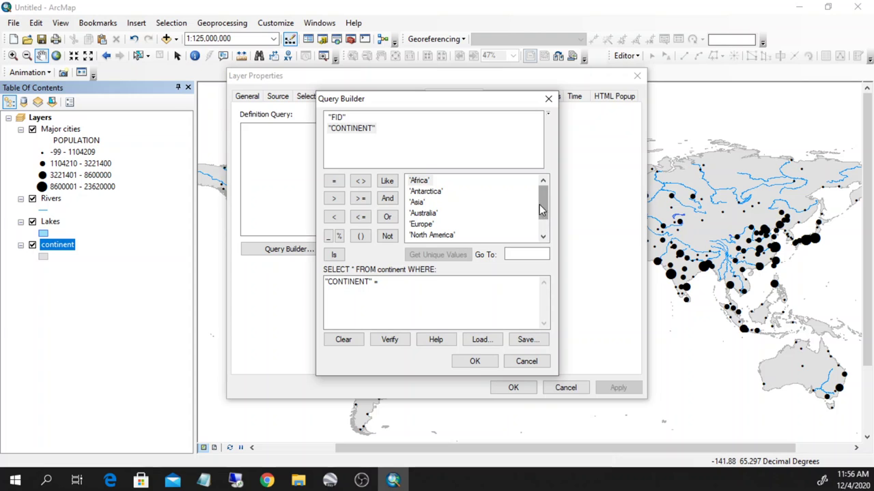
pyautogui.scroll(-1, 542, 210)
pyautogui.scroll(1, 539, 199)
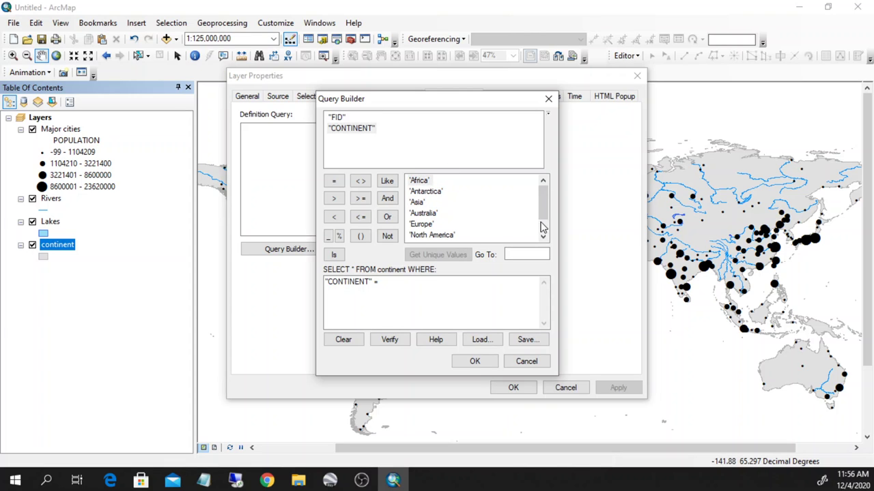
pyautogui.scroll(-1, 540, 231)
pyautogui.scroll(1, 543, 218)
pyautogui.doubleClick(417, 203)
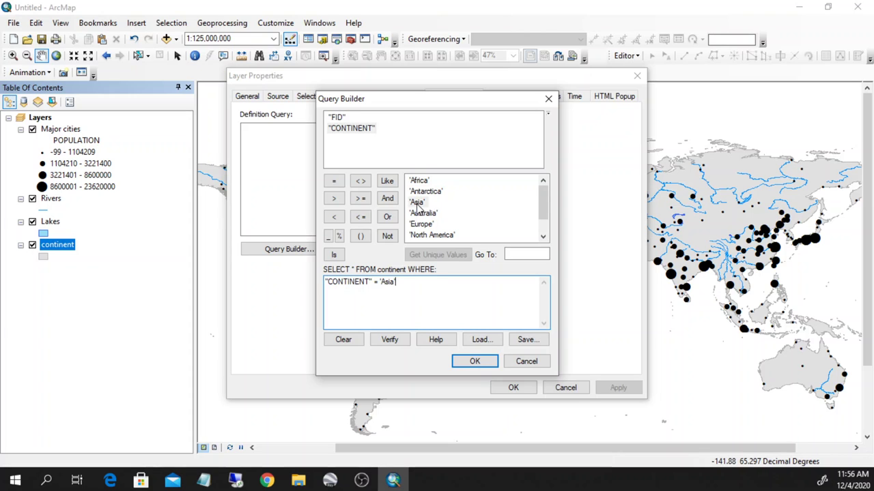
pyautogui.click(474, 361)
pyautogui.click(616, 389)
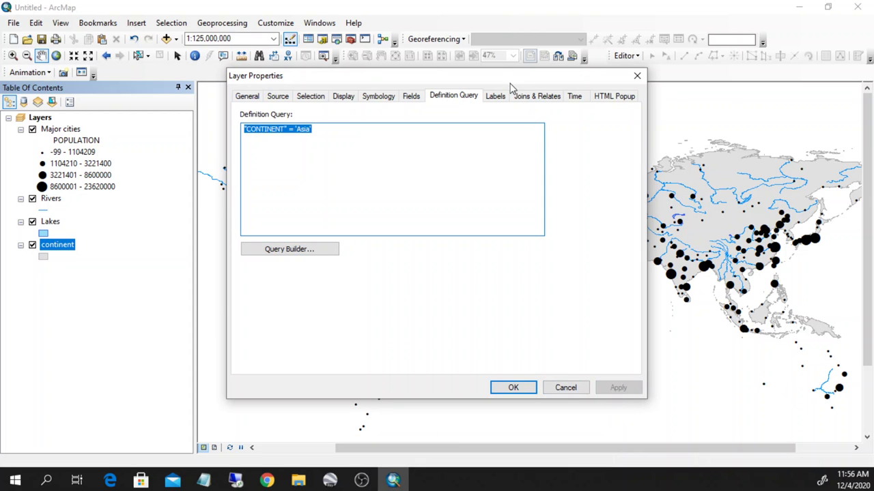
pyautogui.moveTo(510, 84); pyautogui.dragTo(346, 77)
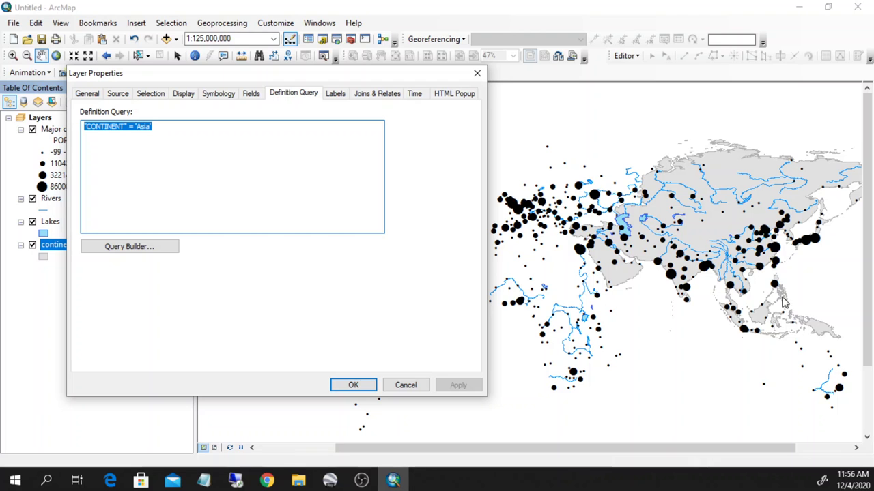
pyautogui.click(352, 386)
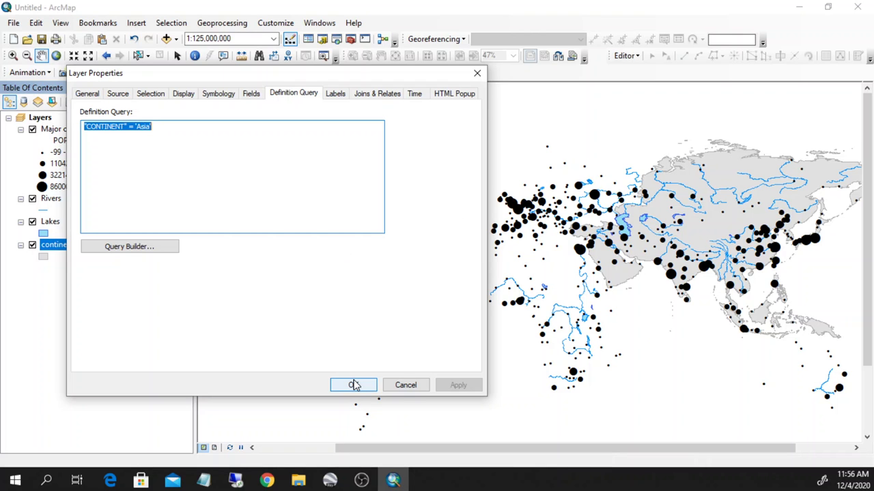
pyautogui.moveTo(644, 358); pyautogui.dragTo(507, 359)
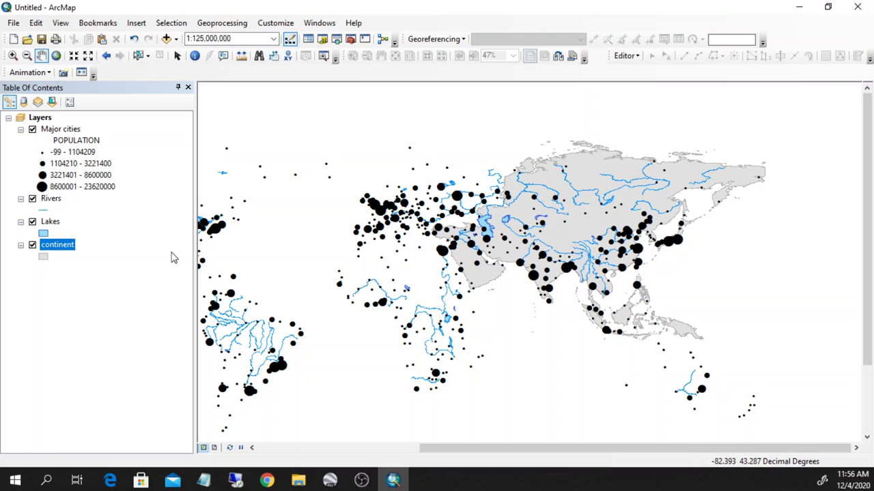
# - Examine the attribute tables of the Lakes and Rivers layers for a continent field, and close them
pyautogui.doubleClick(51, 222)
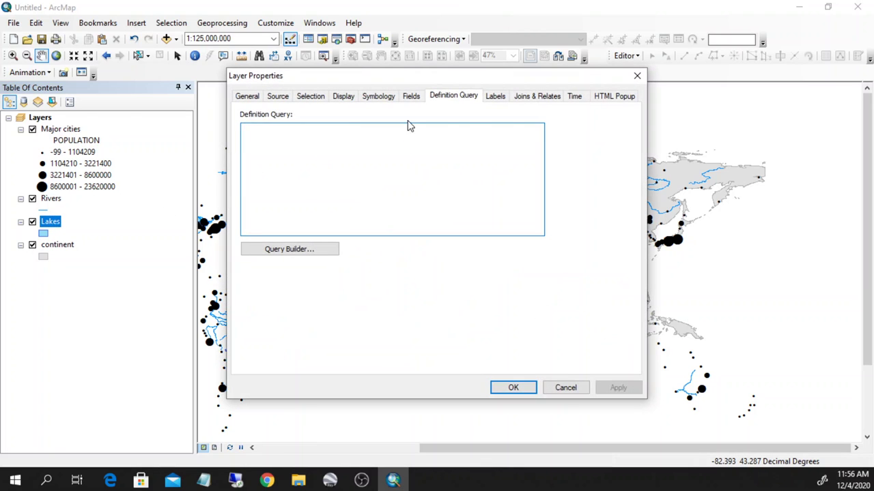
pyautogui.click(637, 76)
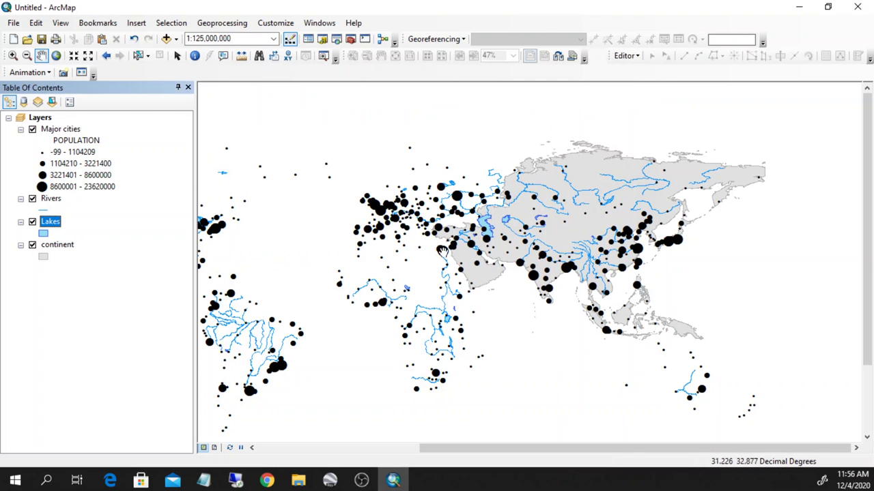
pyautogui.rightClick(56, 231)
pyautogui.click(100, 228)
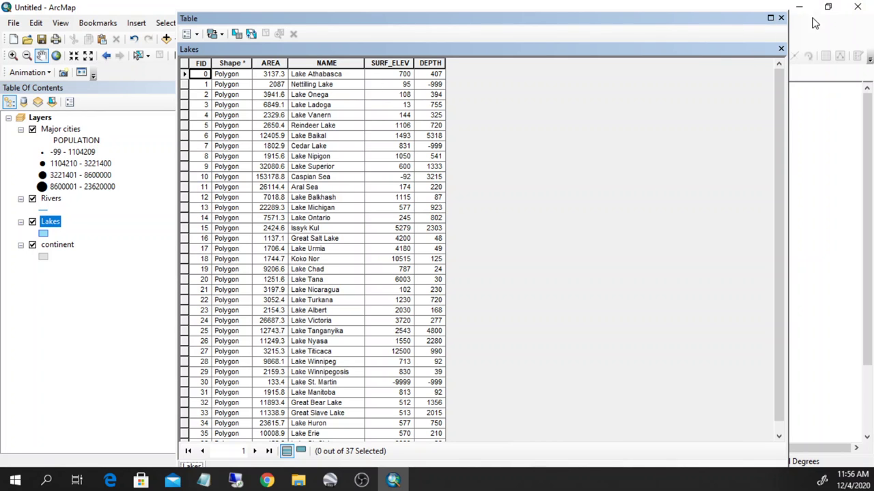
pyautogui.click(781, 19)
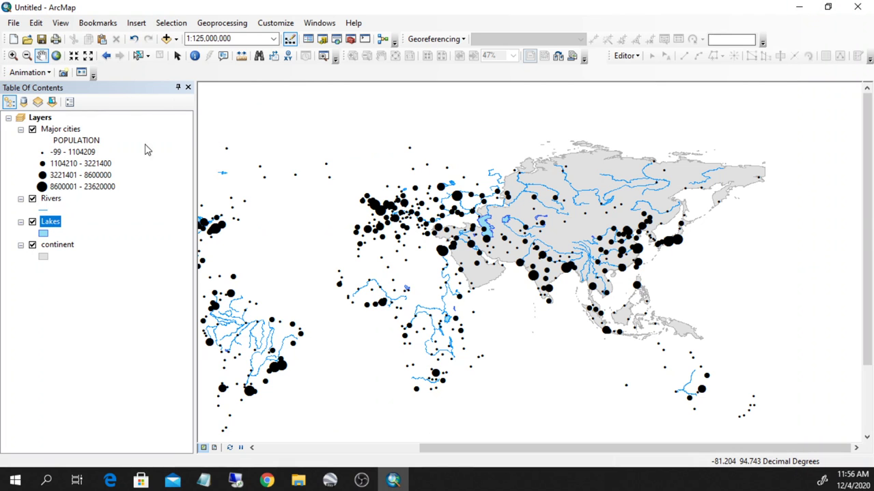
pyautogui.rightClick(59, 205)
pyautogui.click(94, 227)
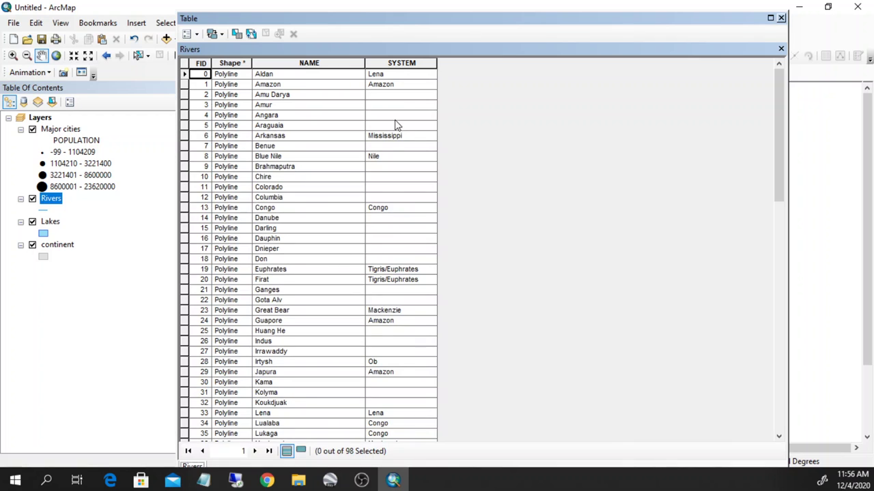
pyautogui.click(782, 17)
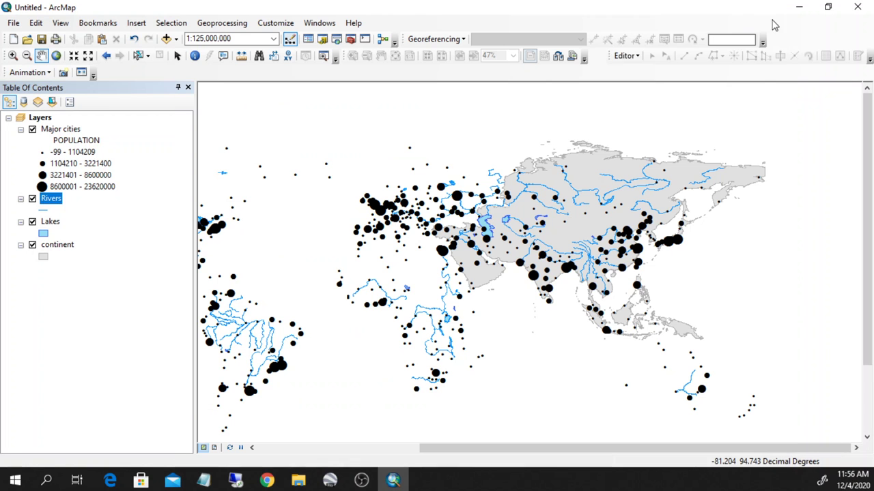
# - Examine the FIRST_CONT field in the Major cities layer's attribute table, and close the table
pyautogui.click(62, 131)
pyautogui.rightClick(59, 129)
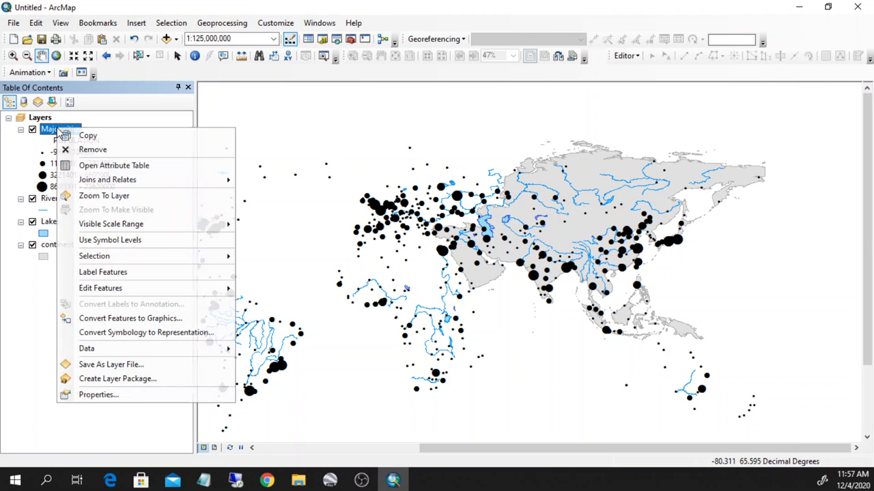
pyautogui.click(107, 167)
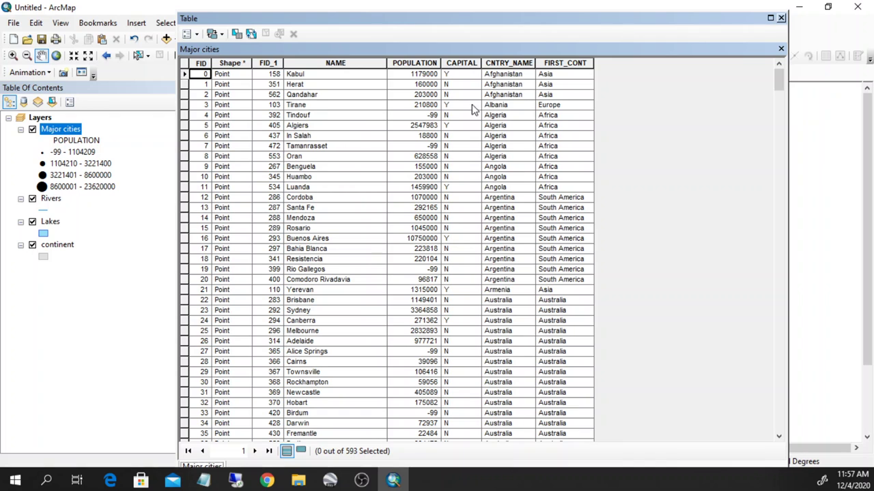
pyautogui.click(579, 63)
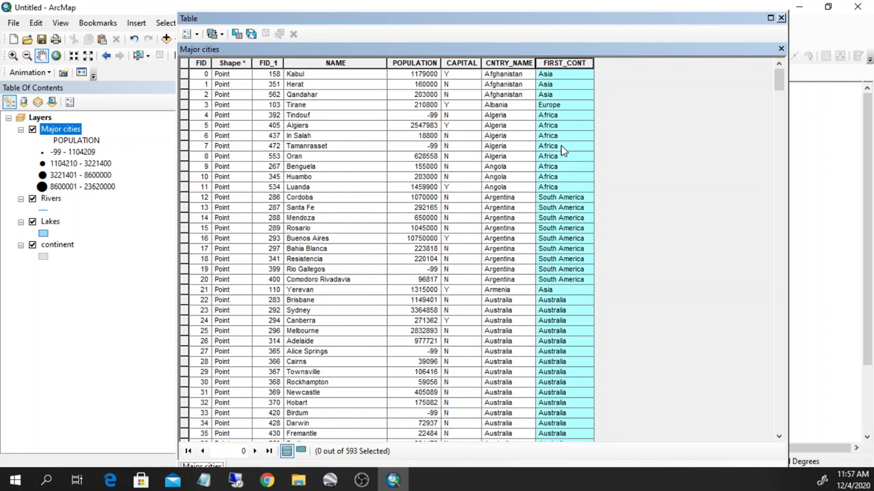
pyautogui.click(781, 18)
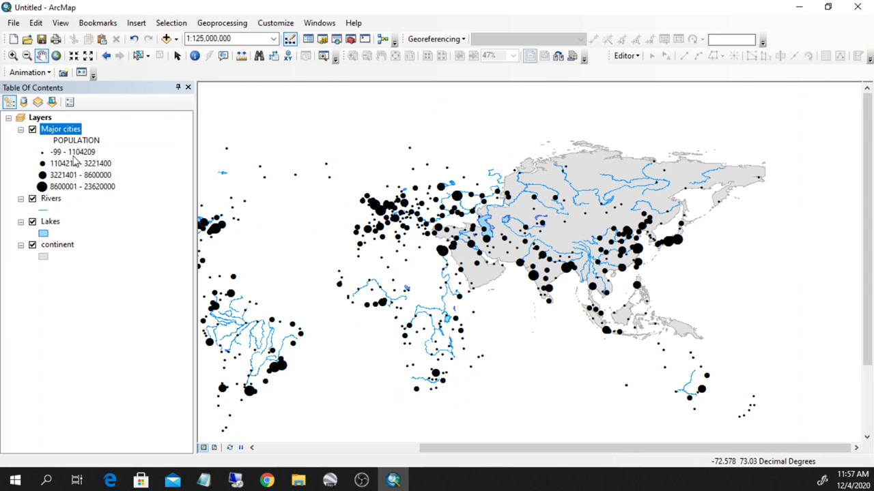
# - Build the definition query "FIRST_CONT" = 'Asia' for the Major cities layer and apply it
pyautogui.doubleClick(54, 130)
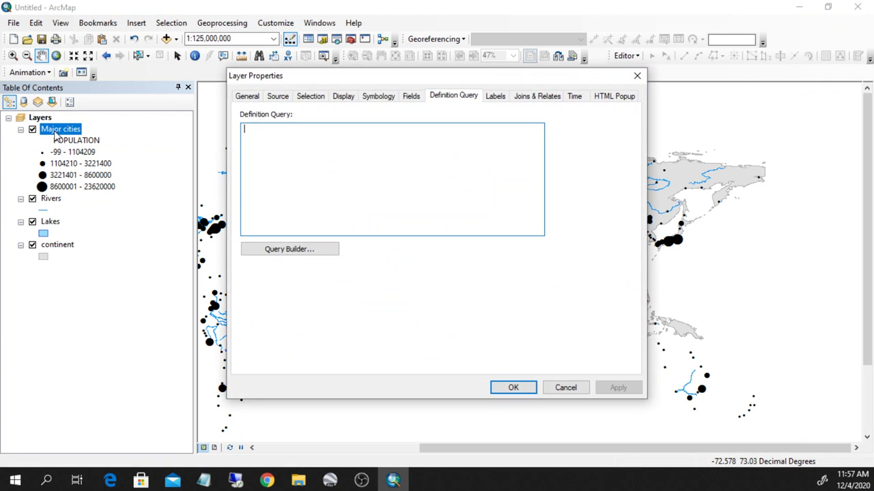
pyautogui.click(637, 75)
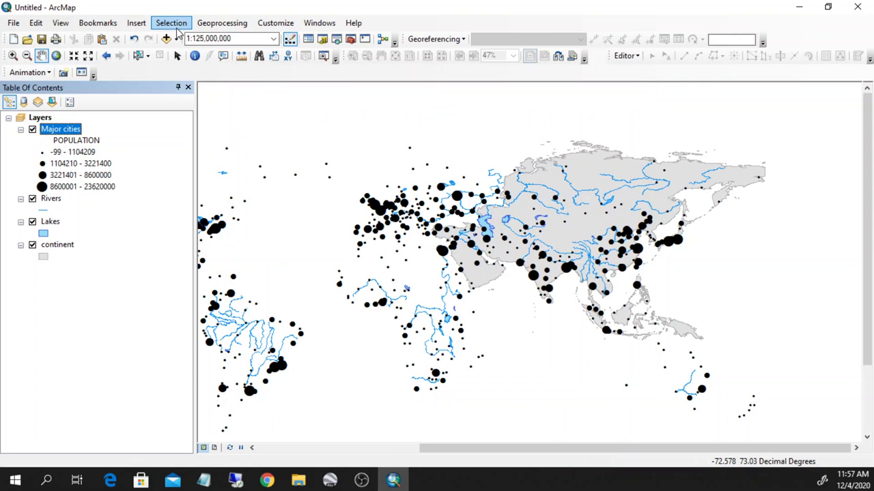
pyautogui.doubleClick(59, 129)
pyautogui.click(281, 250)
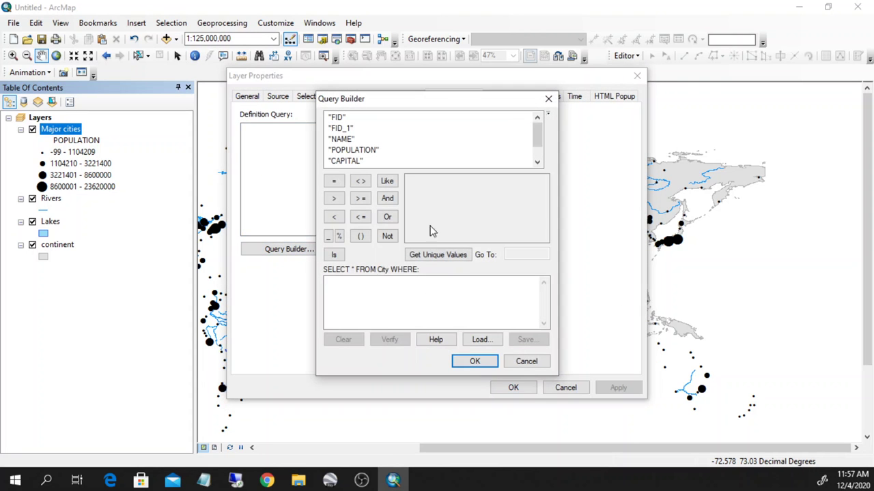
pyautogui.scroll(-1, 418, 157)
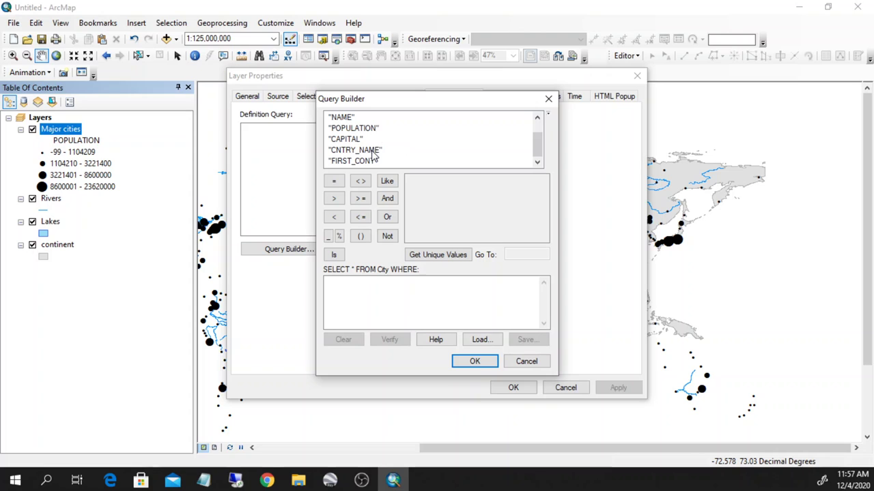
pyautogui.doubleClick(365, 162)
pyautogui.click(334, 182)
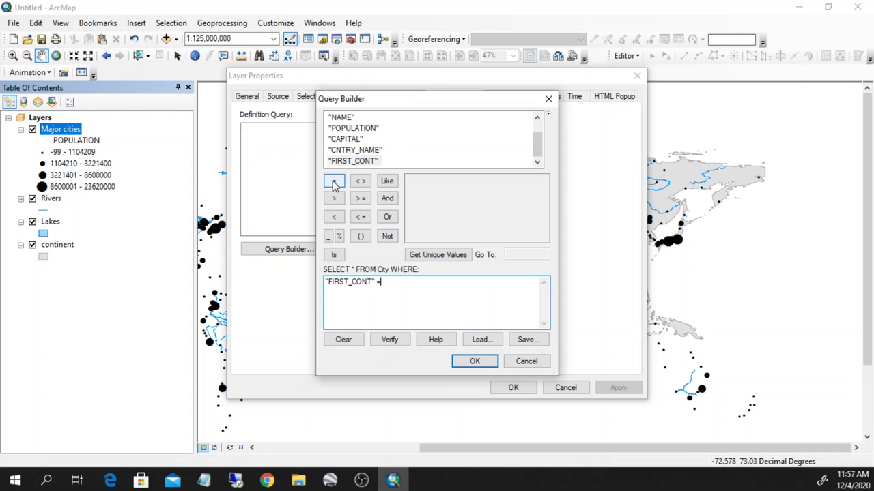
pyautogui.click(427, 255)
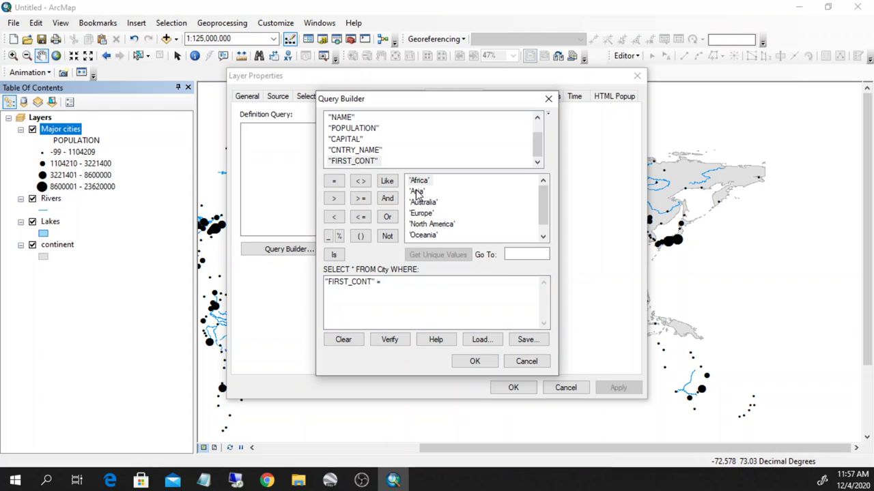
pyautogui.doubleClick(418, 191)
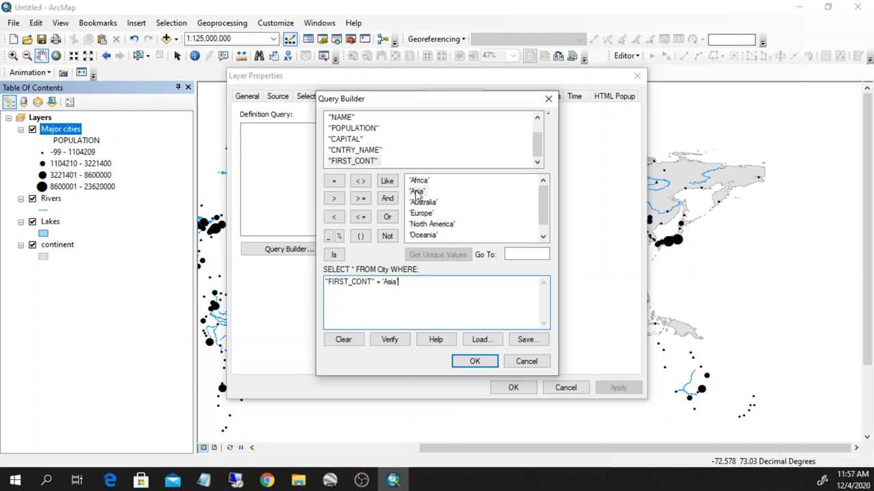
pyautogui.click(470, 362)
pyautogui.click(616, 388)
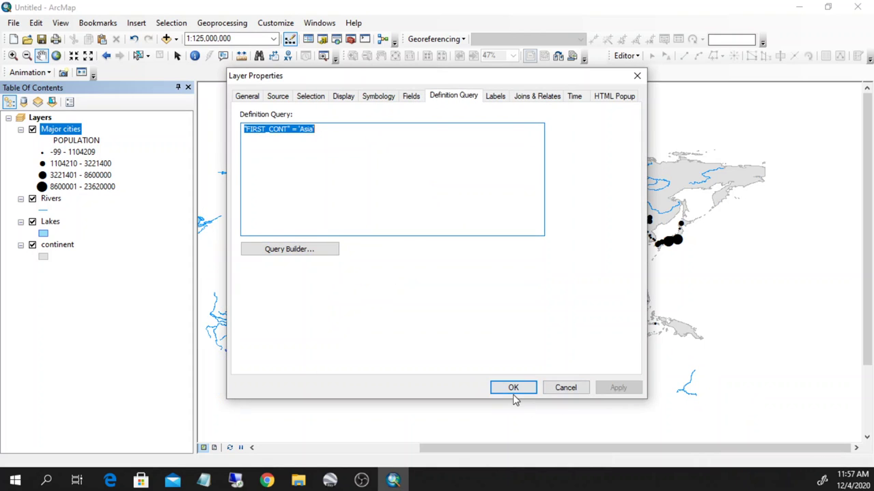
pyautogui.click(514, 388)
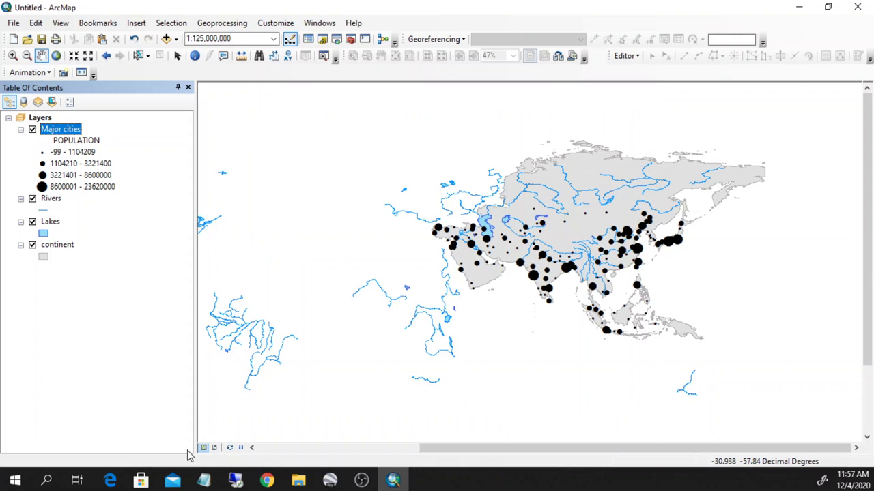
# - Reopen the Major cities layer's definition query in the Query Builder and delete its equals-Asia expression
pyautogui.doubleClick(69, 131)
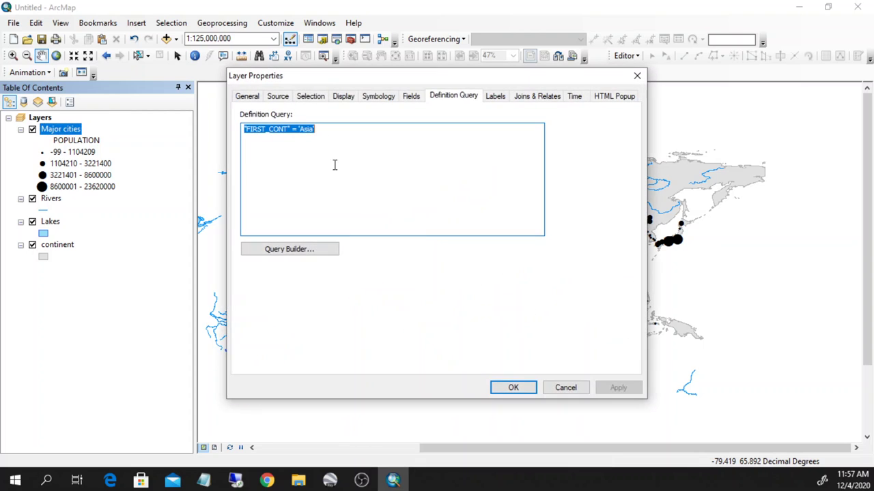
pyautogui.click(290, 249)
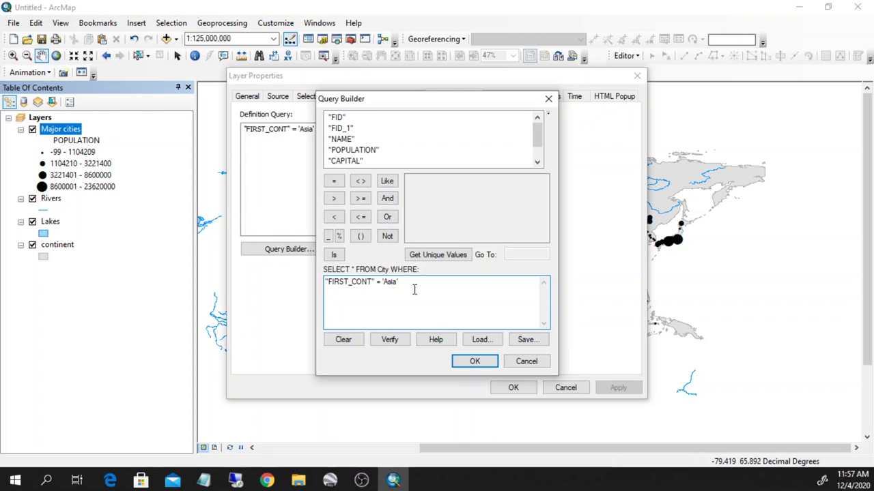
pyautogui.moveTo(461, 309); pyautogui.dragTo(214, 269)
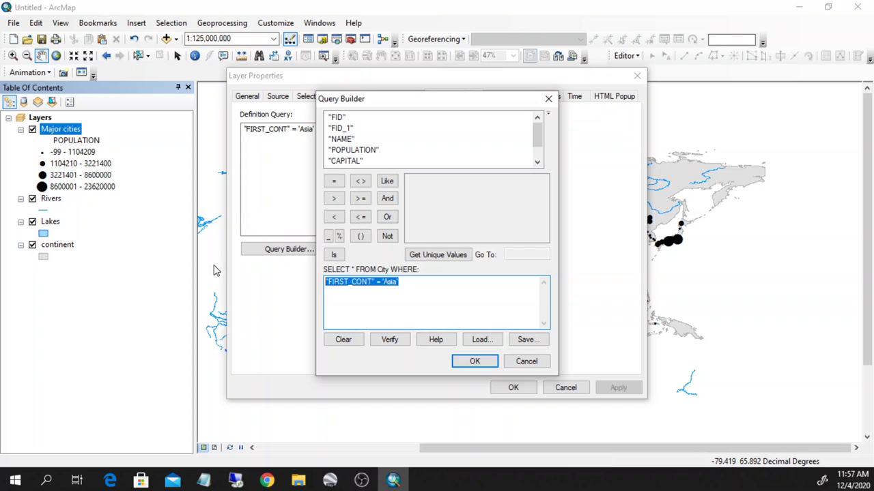
pyautogui.press('Delete')
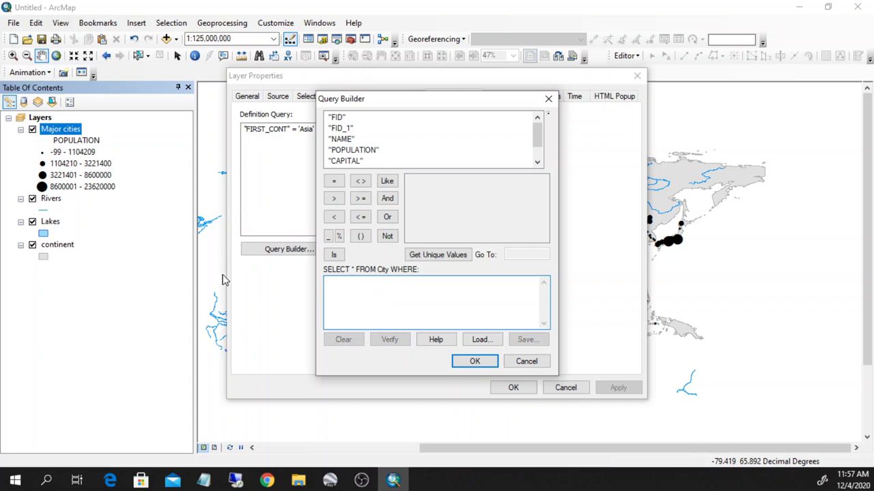
# - Build the definition query "FIRST_CONT" <> 'Asia' for Major cities, apply it, and check its effect on the map
pyautogui.scroll(-1, 374, 154)
pyautogui.doubleClick(347, 161)
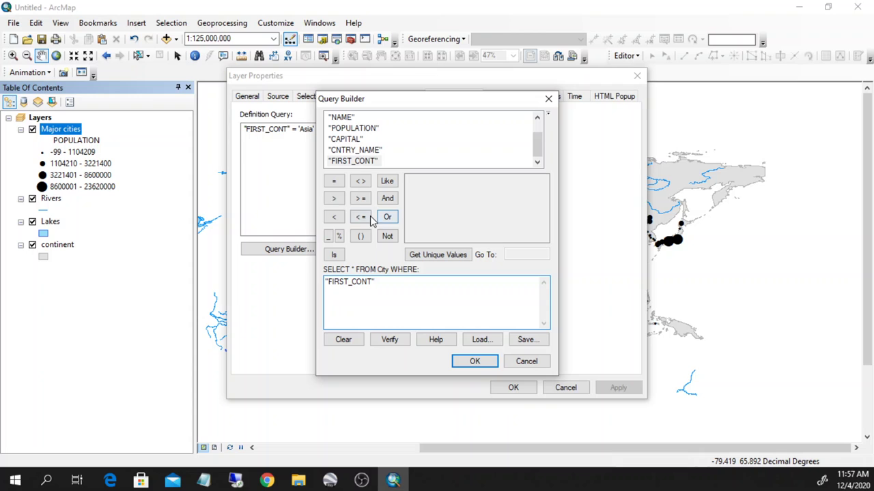
pyautogui.click(361, 181)
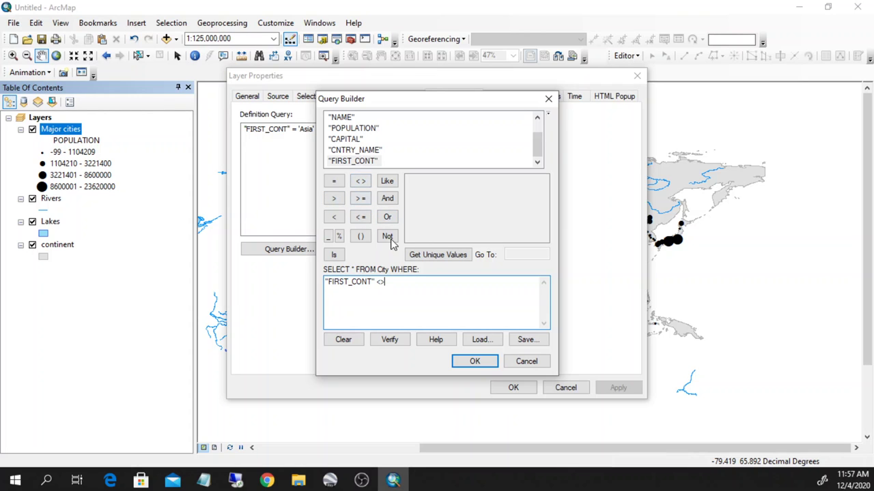
pyautogui.click(439, 254)
pyautogui.doubleClick(417, 191)
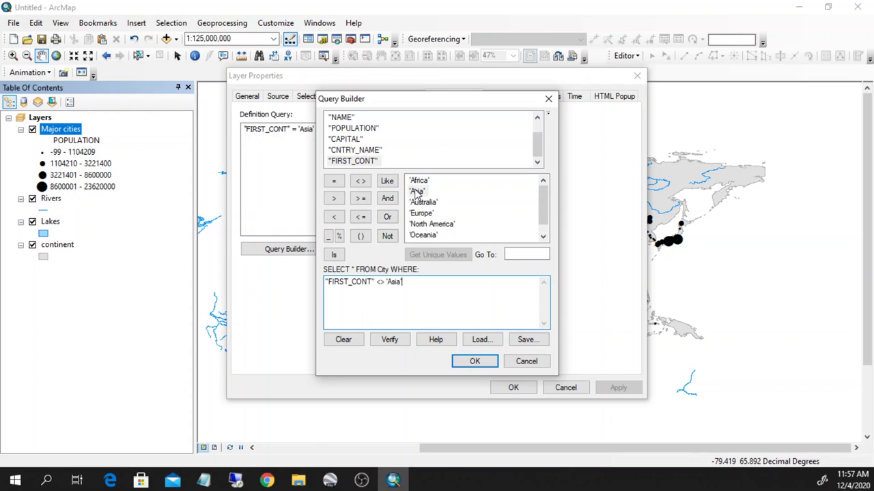
pyautogui.click(474, 361)
pyautogui.click(617, 388)
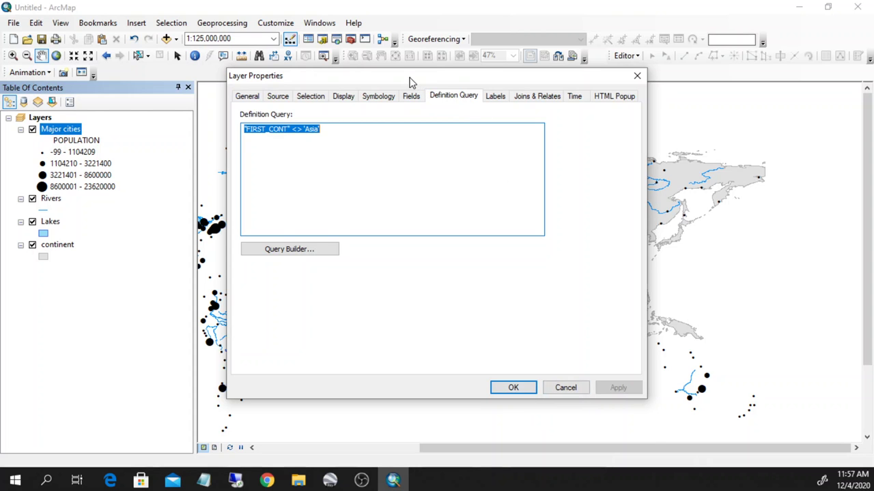
pyautogui.moveTo(411, 82); pyautogui.dragTo(246, 66)
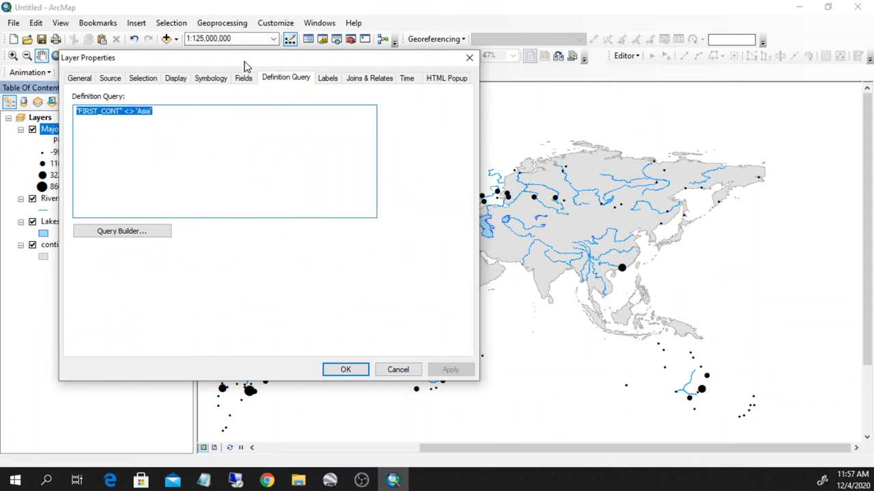
pyautogui.click(344, 370)
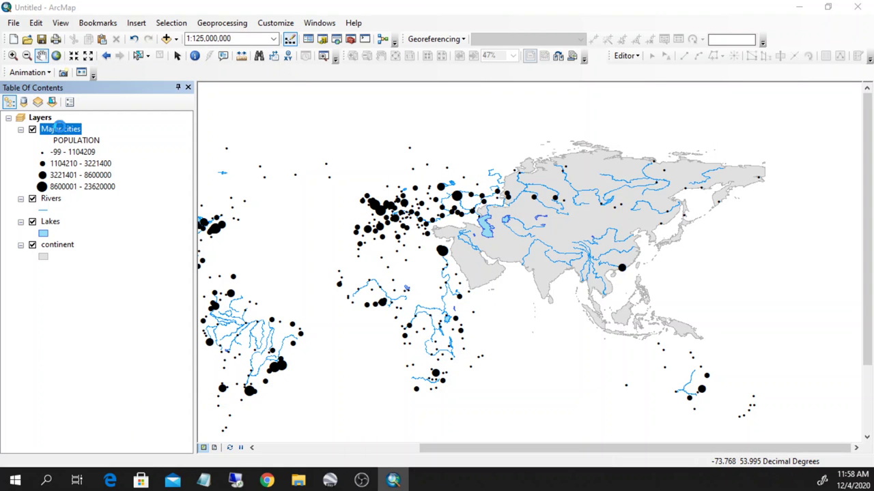
pyautogui.doubleClick(60, 130)
pyautogui.click(285, 249)
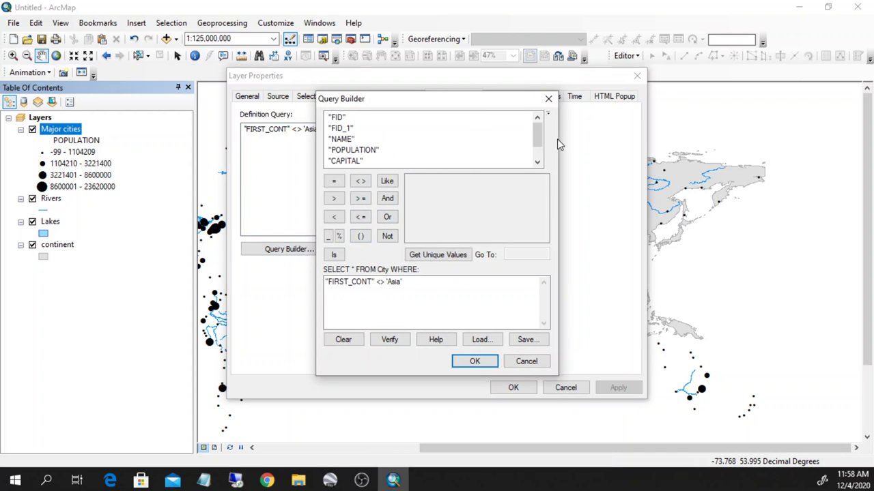
pyautogui.click(548, 99)
pyautogui.click(637, 76)
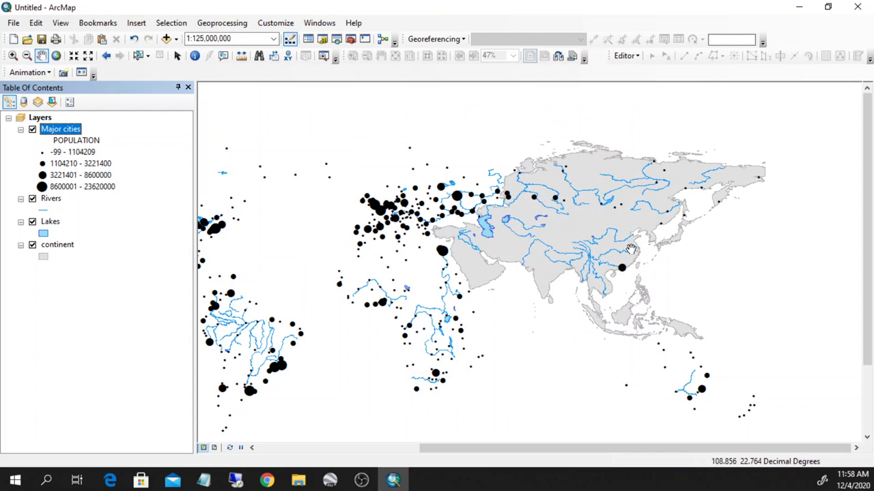
# - Try replacing the Major cities layer's definition query with "FIRST_CONT" NOT 'Asia', apply it, and check the map
pyautogui.doubleClick(60, 131)
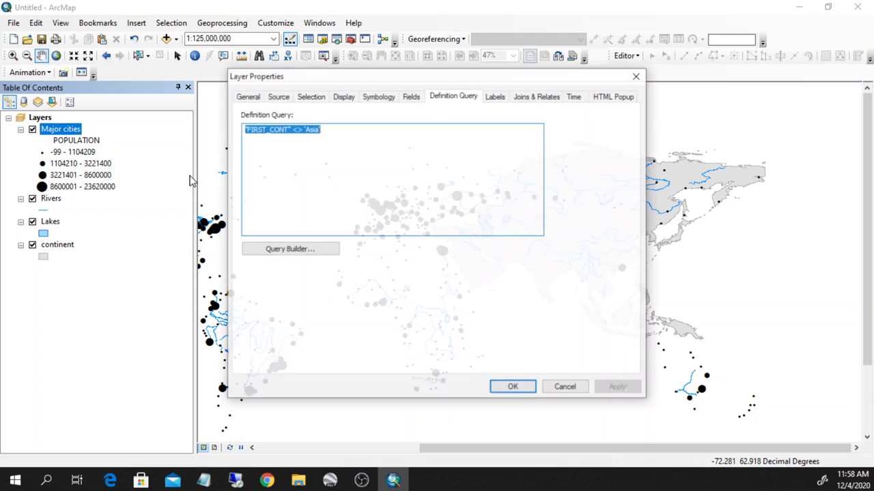
pyautogui.click(288, 249)
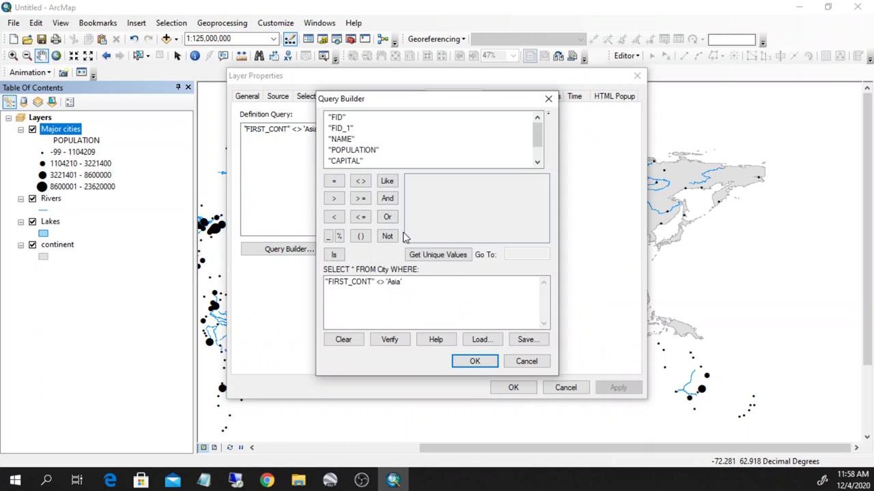
pyautogui.click(344, 339)
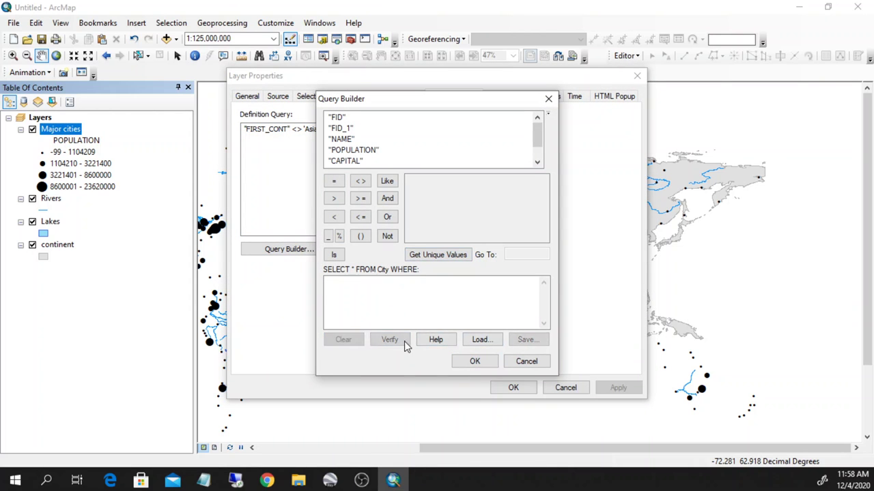
pyautogui.scroll(-1, 361, 159)
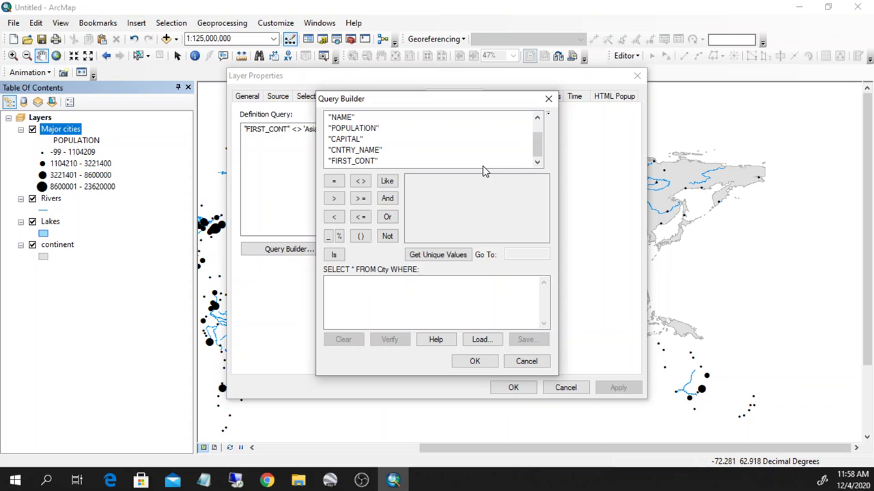
pyautogui.doubleClick(352, 161)
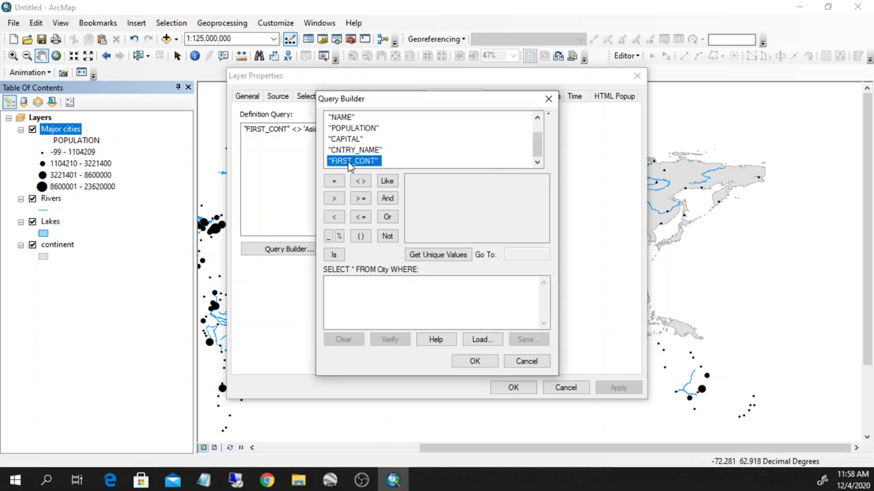
pyautogui.click(393, 240)
pyautogui.click(445, 254)
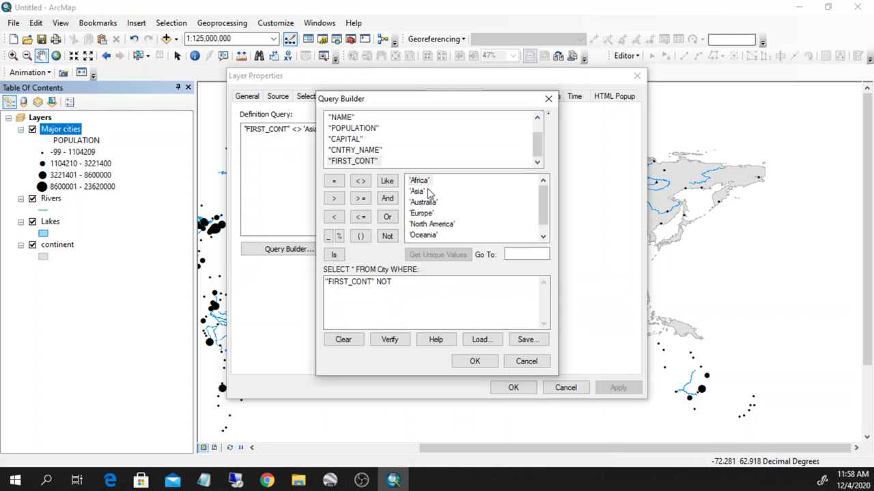
pyautogui.doubleClick(417, 192)
pyautogui.click(474, 361)
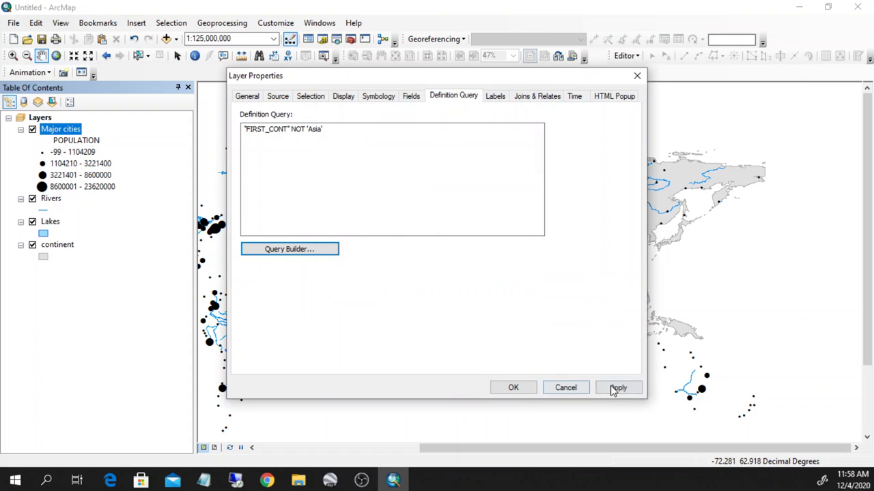
pyautogui.click(617, 388)
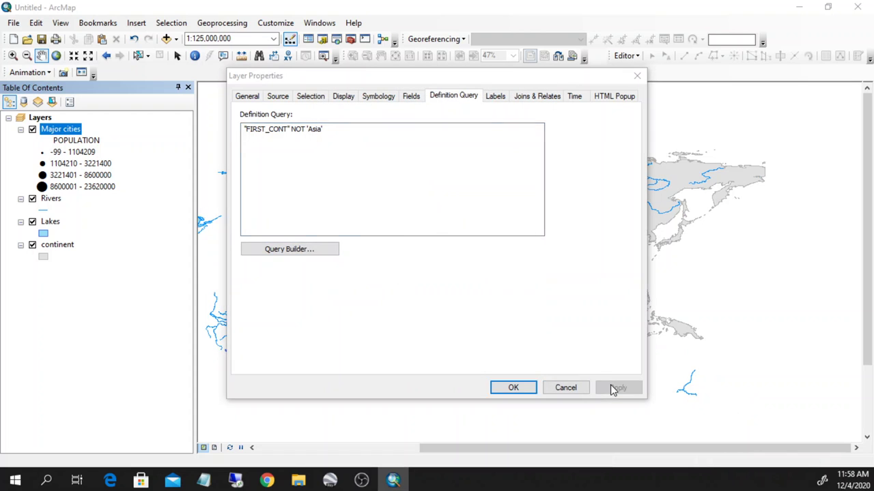
pyautogui.click(513, 387)
pyautogui.scroll(-2, 556, 289)
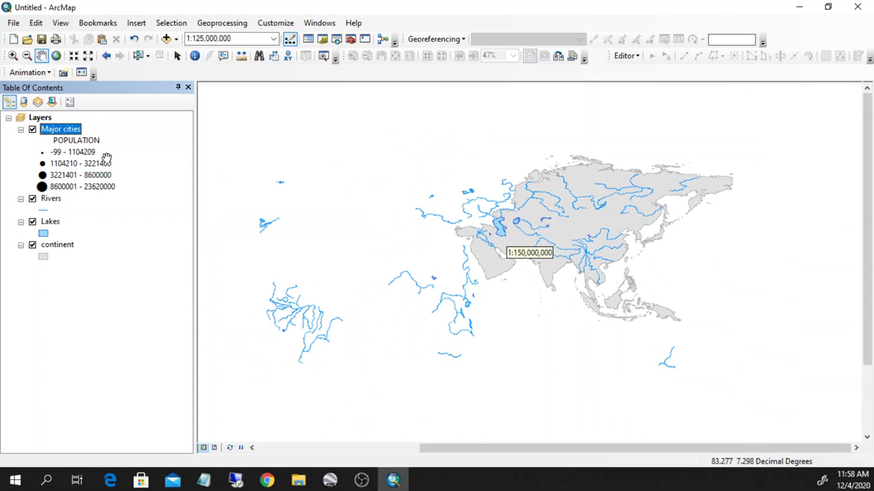
# - Reopen the Major cities layer's definition query in the Query Builder and delete its NOT 'Asia' expression
pyautogui.doubleClick(71, 130)
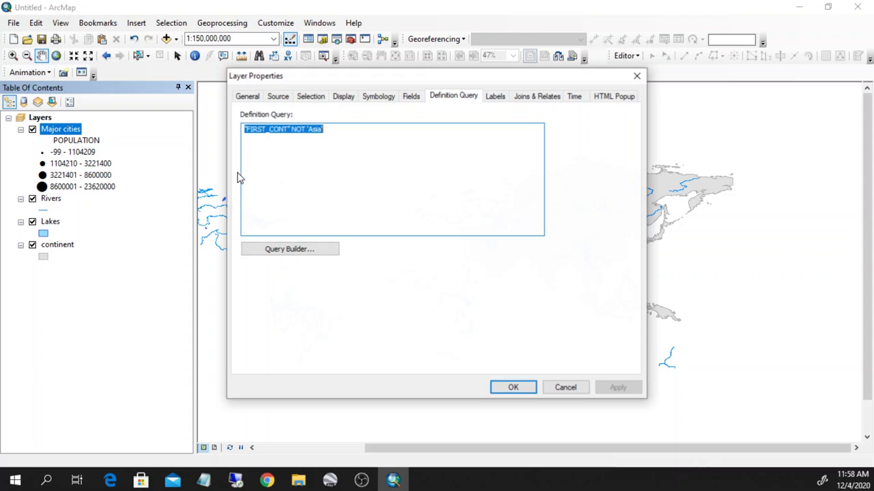
pyautogui.click(295, 249)
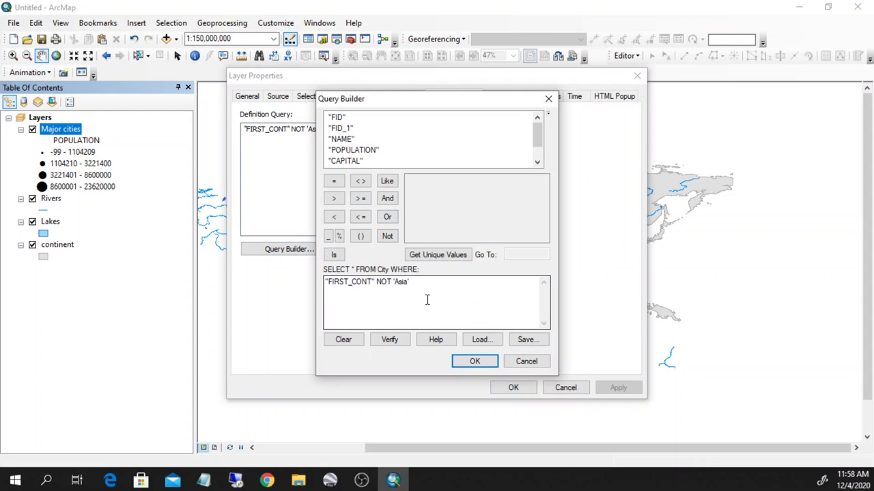
pyautogui.moveTo(425, 284); pyautogui.dragTo(297, 282)
pyautogui.press('Delete')
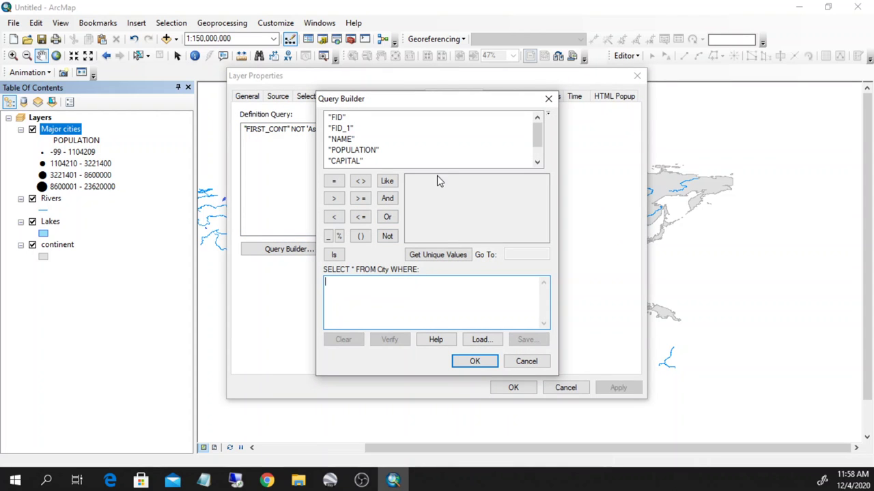
# - Build the definition query "FIRST_CONT" = 'Asia' for Major cities, apply it, and check the cities on the map
pyautogui.scroll(-1, 456, 155)
pyautogui.click(351, 164)
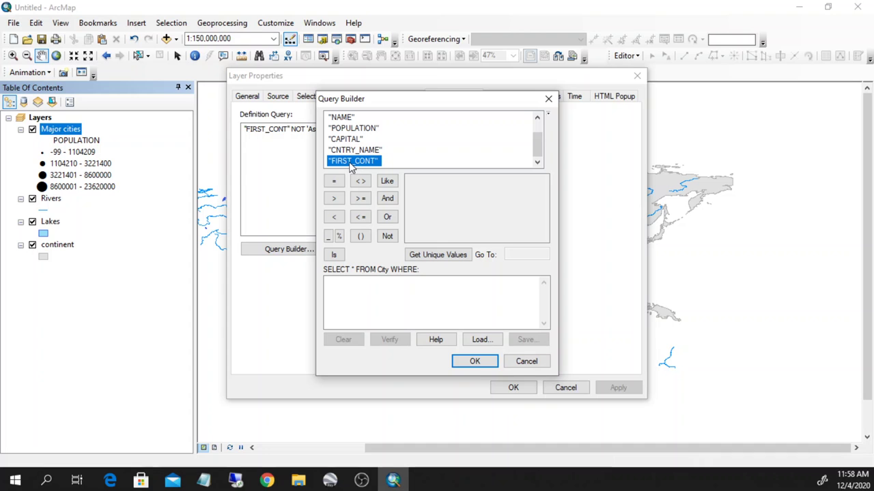
pyautogui.doubleClick(350, 164)
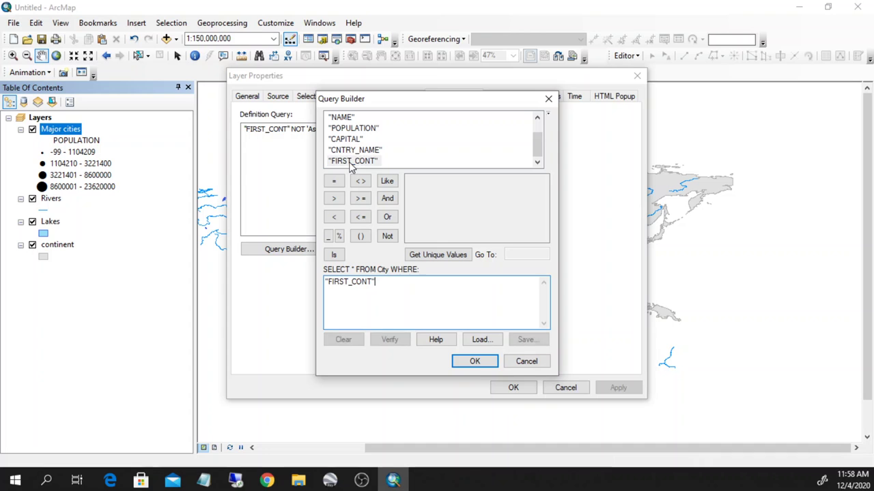
pyautogui.click(441, 255)
pyautogui.click(419, 191)
pyautogui.doubleClick(423, 194)
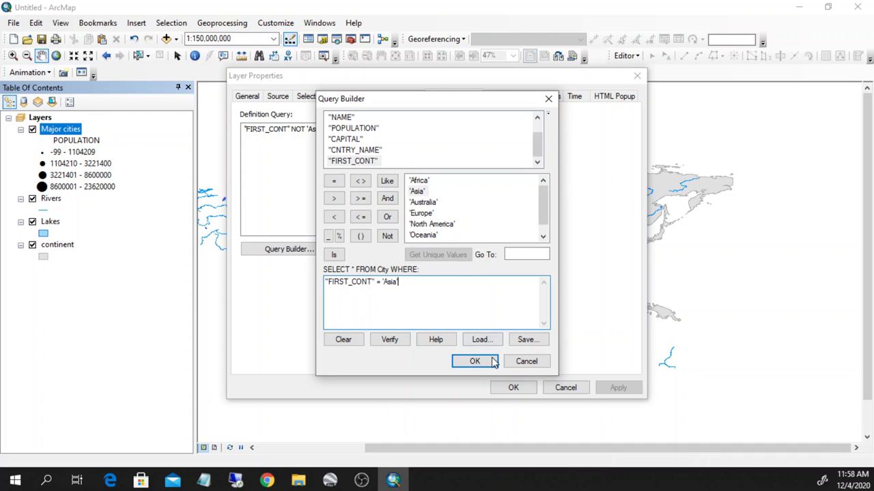
pyautogui.click(475, 361)
pyautogui.click(618, 388)
pyautogui.click(512, 387)
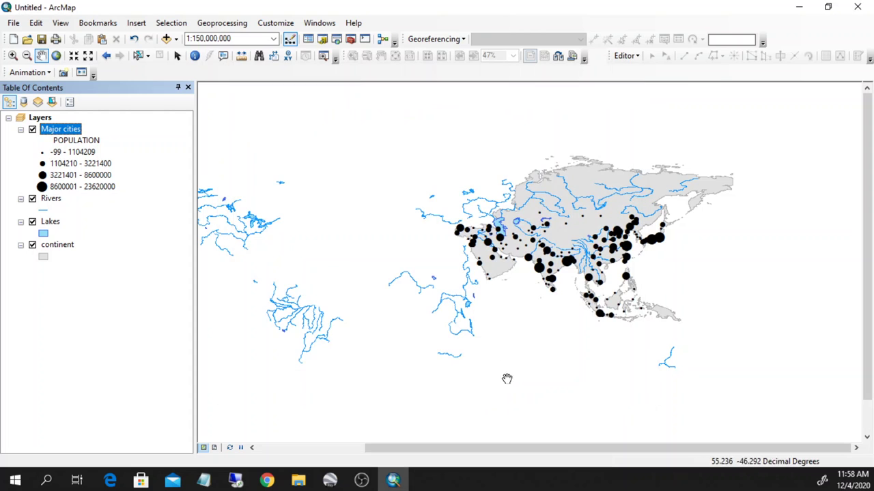
pyautogui.scroll(-2, 621, 273)
pyautogui.scroll(2, 511, 249)
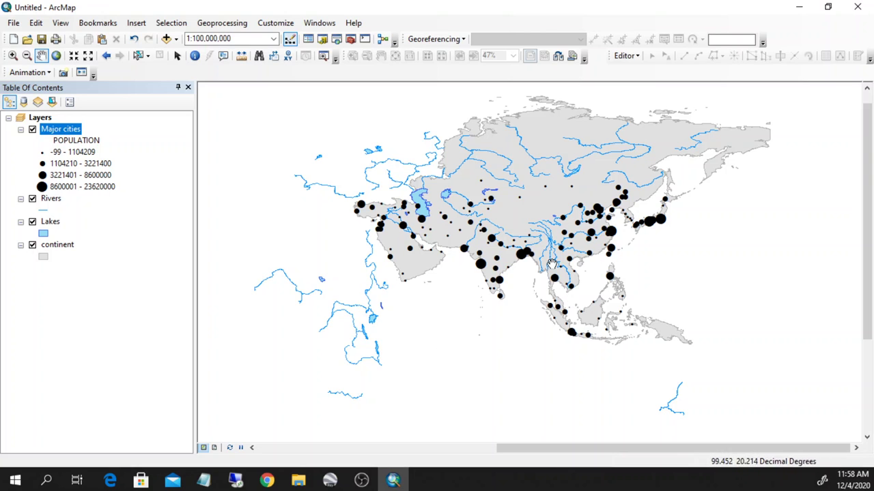
# - Examine the fields in the Lakes layer's attribute table for a continent attribute, and close the table
pyautogui.click(46, 198)
pyautogui.click(51, 222)
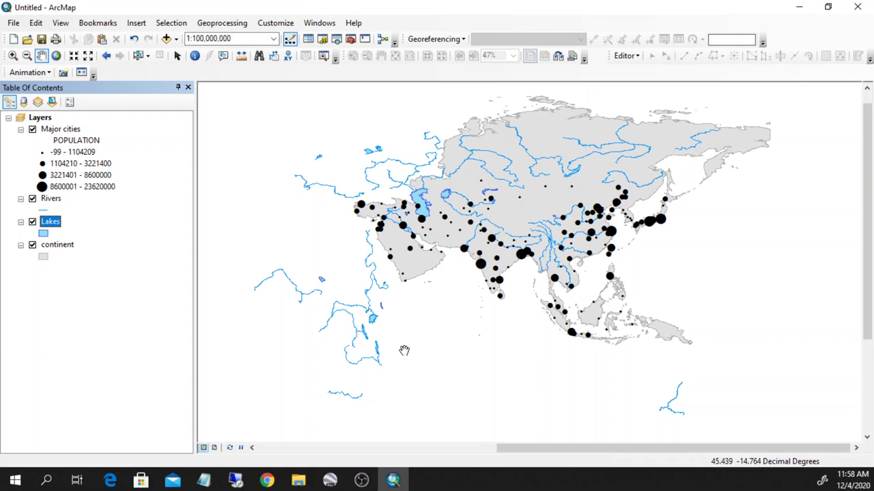
pyautogui.rightClick(55, 226)
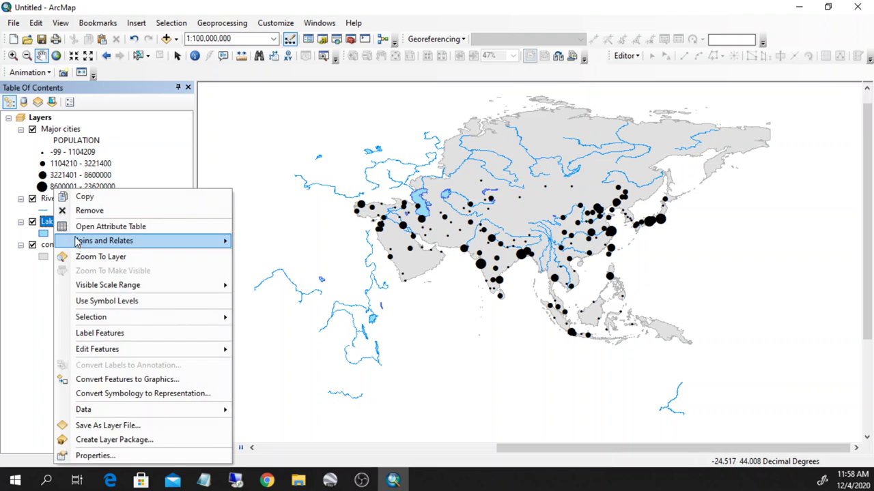
pyautogui.click(81, 227)
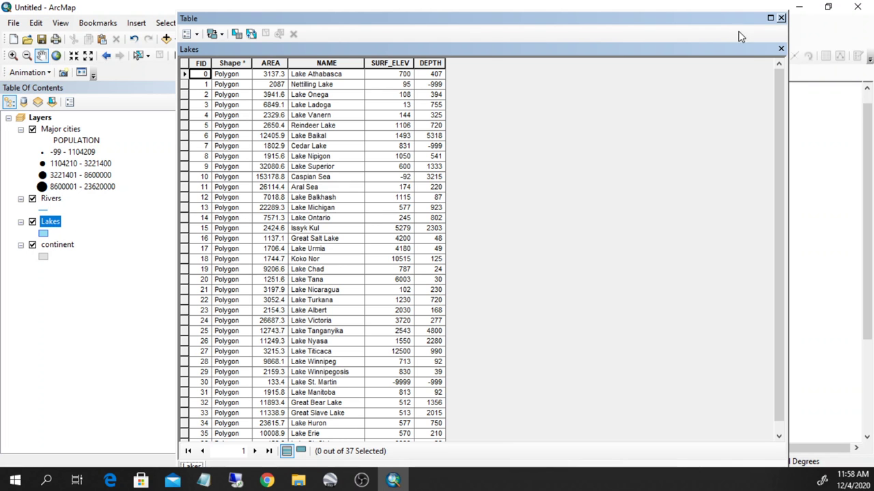
pyautogui.click(781, 18)
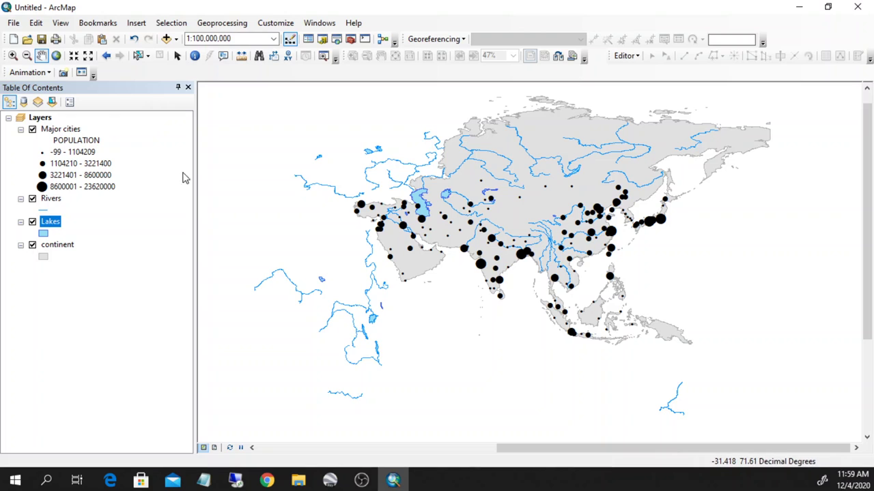
# - Set up Select By Location with Rivers as the target layer and continent as the source layer, and close the dialog
pyautogui.click(168, 26)
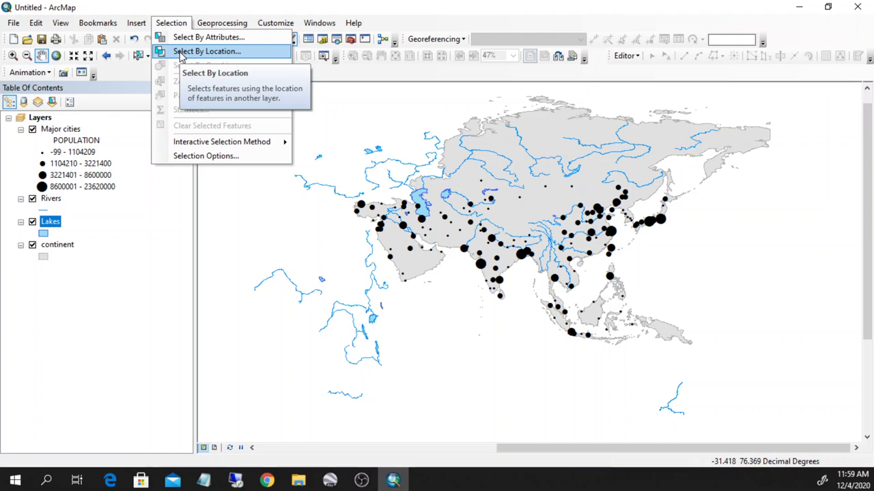
pyautogui.click(180, 51)
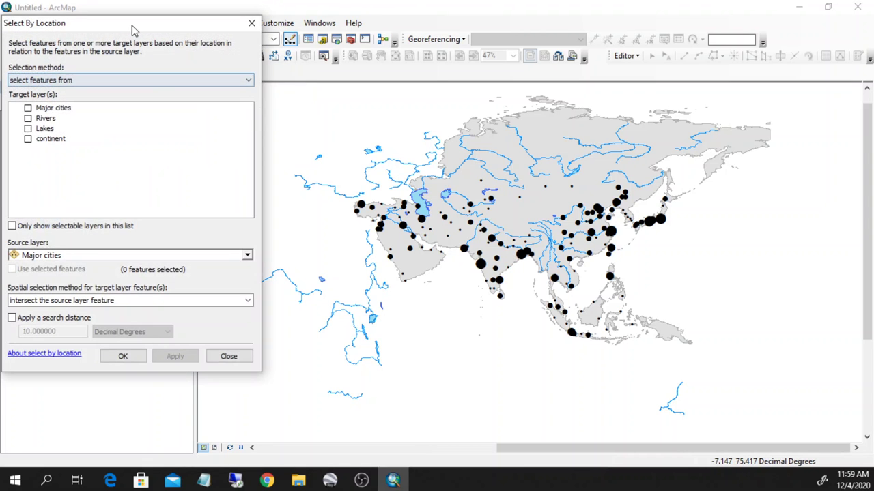
pyautogui.moveTo(133, 30); pyautogui.dragTo(546, 40)
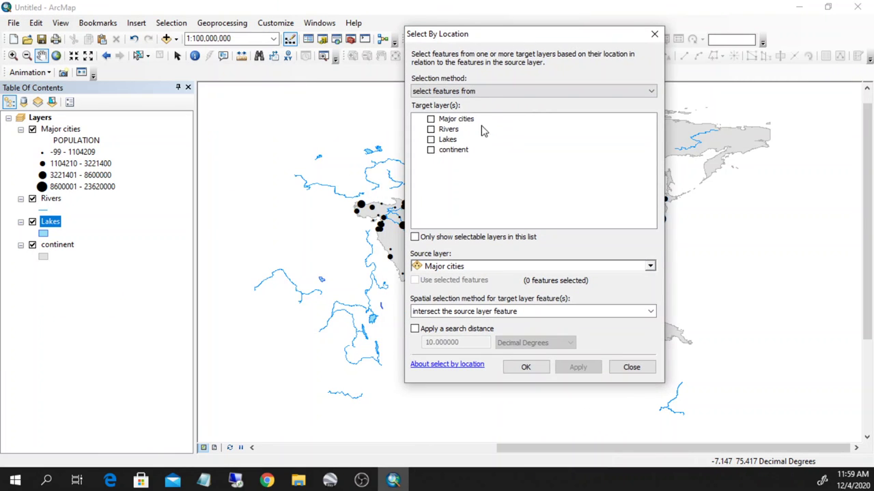
pyautogui.click(476, 92)
pyautogui.click(474, 99)
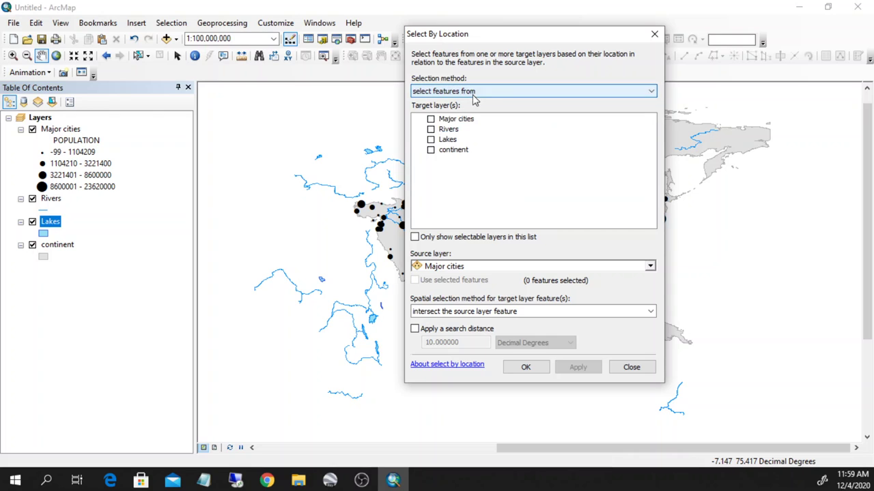
pyautogui.click(431, 129)
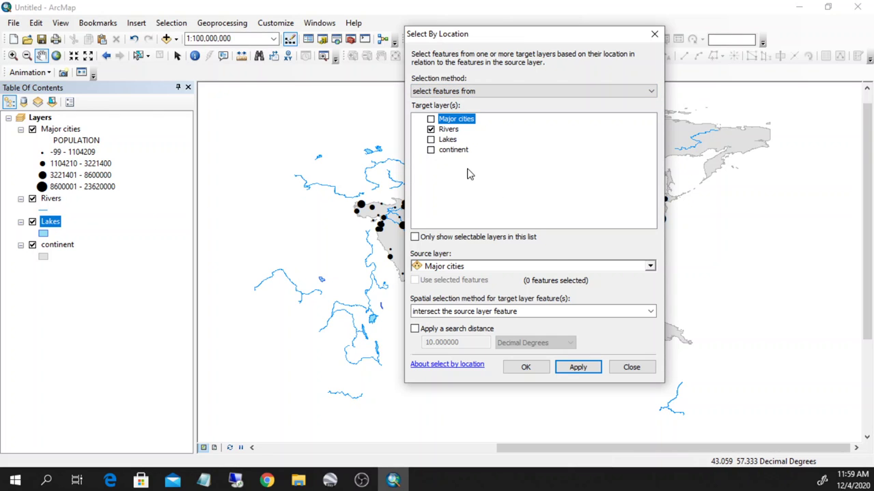
pyautogui.click(578, 266)
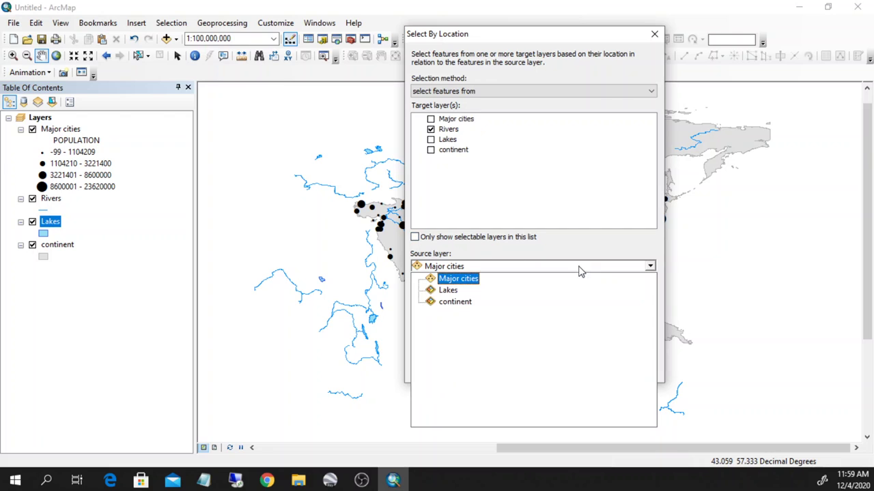
pyautogui.click(455, 302)
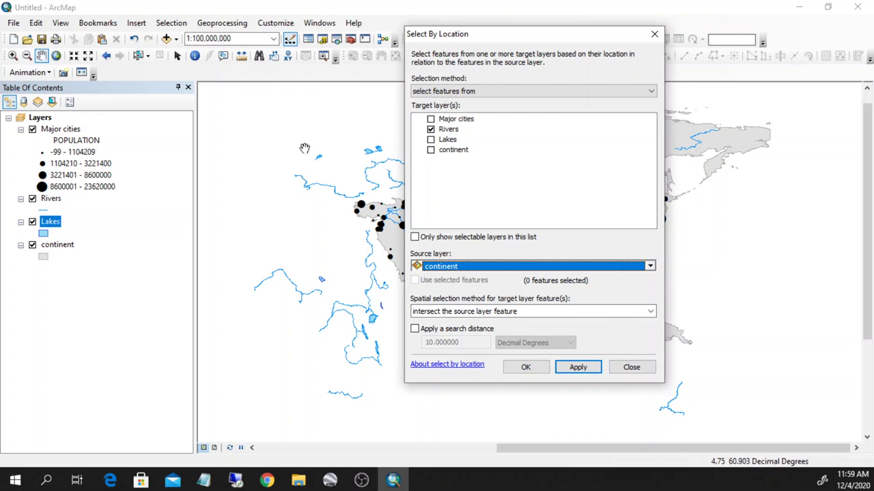
pyautogui.click(630, 368)
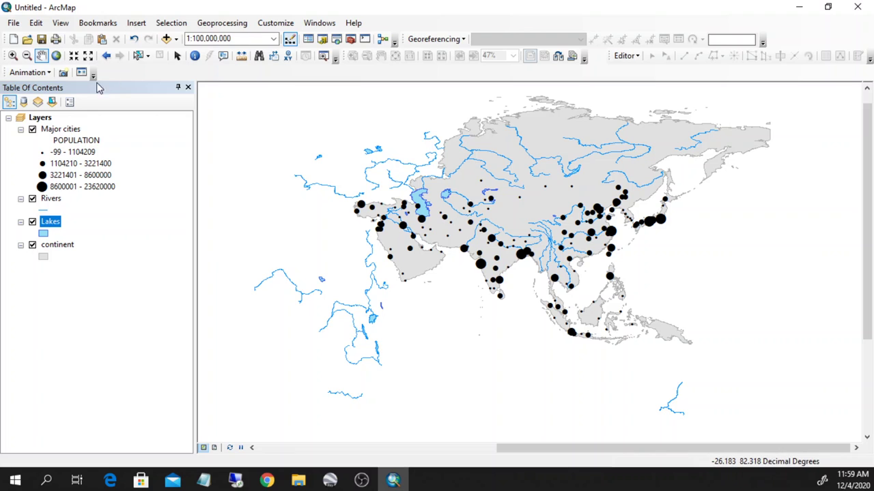
# - Select the Asia polygon on the map and restrict Select By Location to the selected features of the continent source layer
pyautogui.click(138, 56)
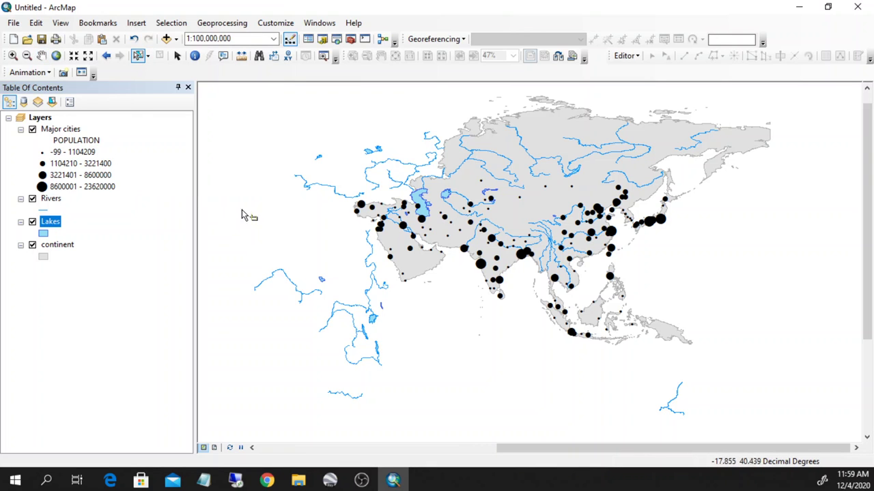
pyautogui.click(421, 269)
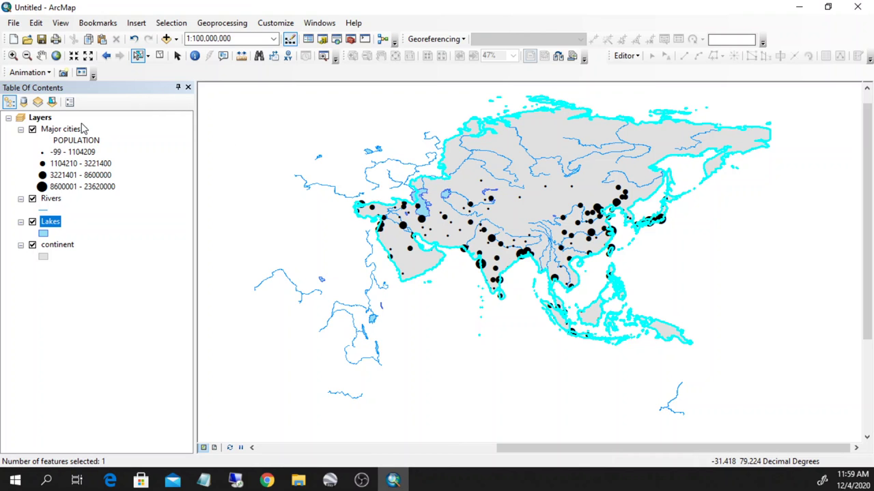
pyautogui.click(169, 26)
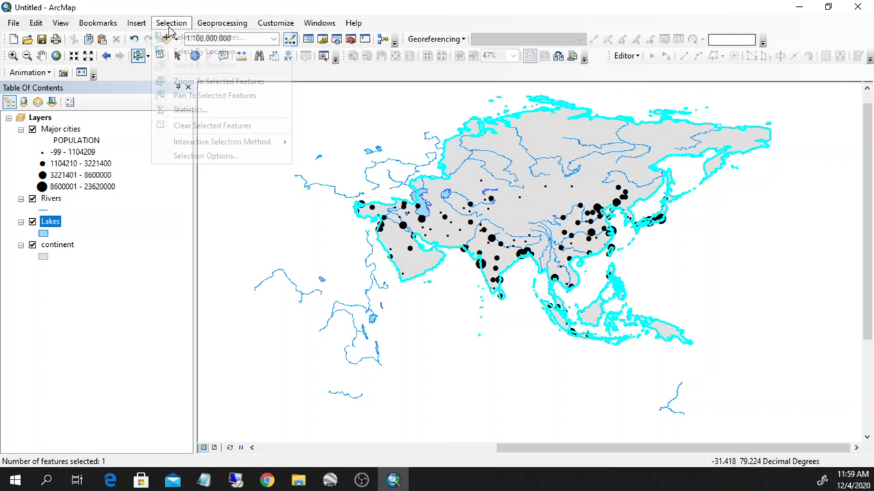
pyautogui.click(191, 52)
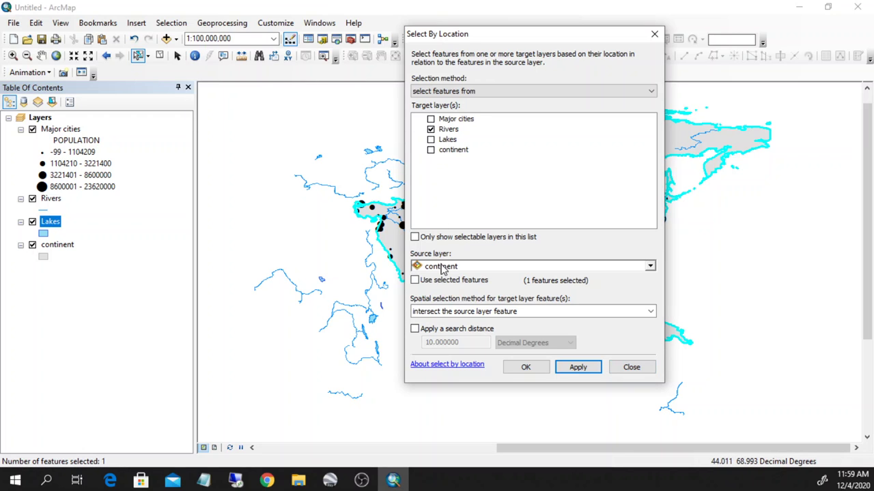
pyautogui.click(415, 280)
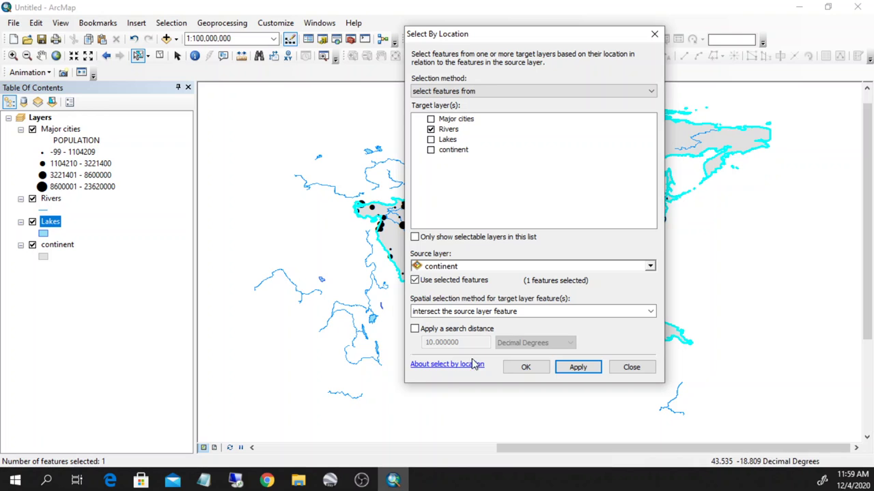
# - Apply the Rivers selection with the "intersect the source layer feature" method and move the dialog aside to uncover the map
pyautogui.click(529, 314)
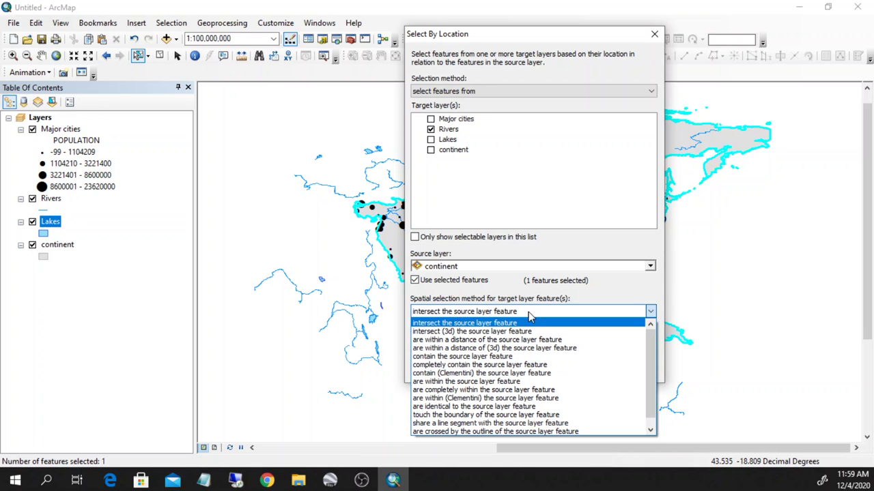
pyautogui.click(529, 312)
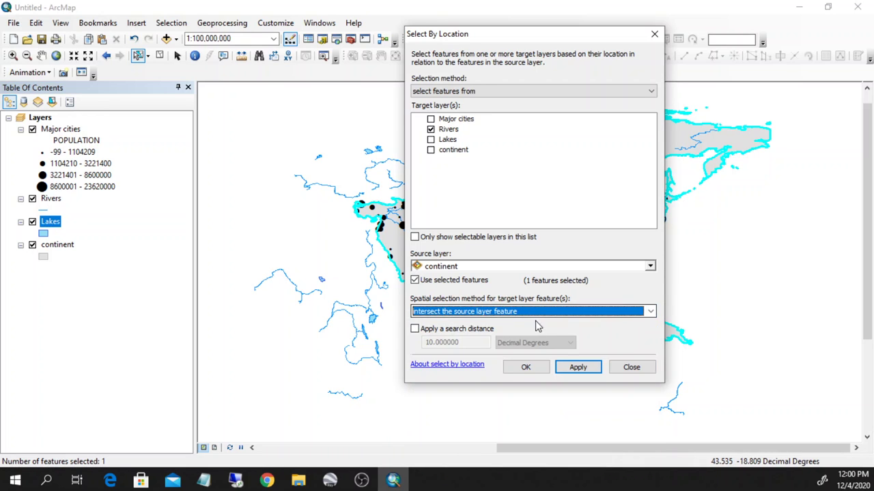
pyautogui.click(503, 315)
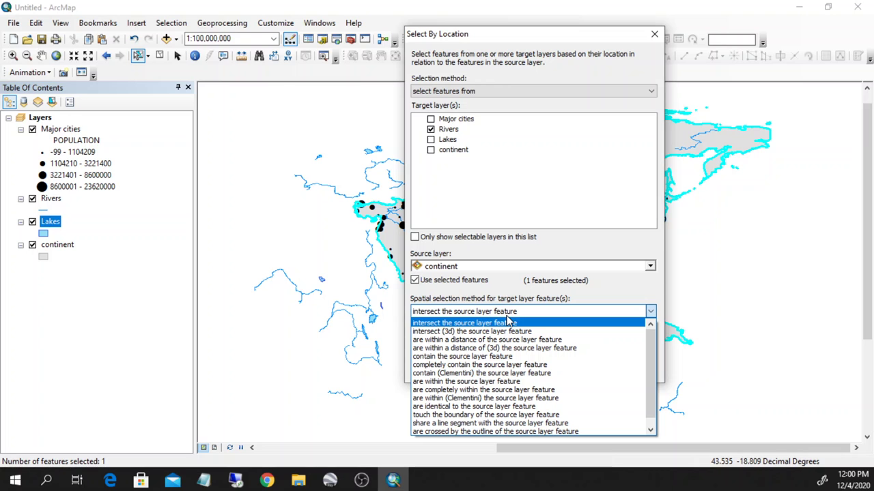
pyautogui.click(508, 322)
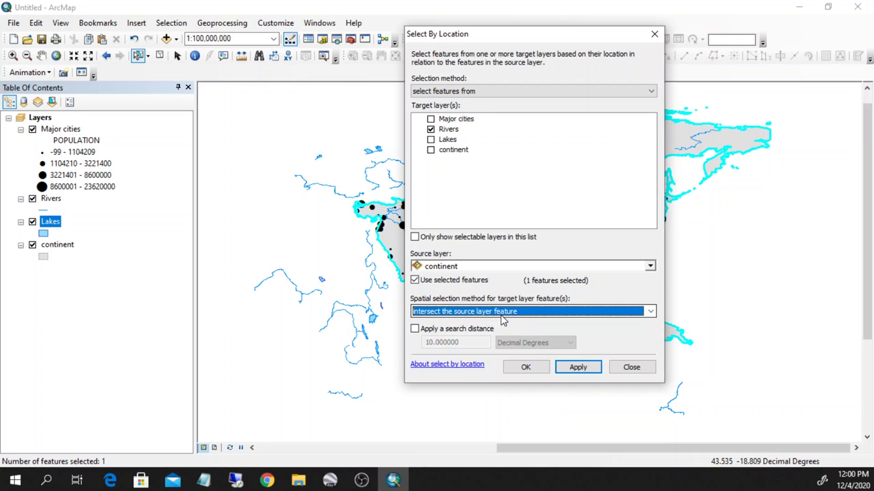
pyautogui.click(578, 368)
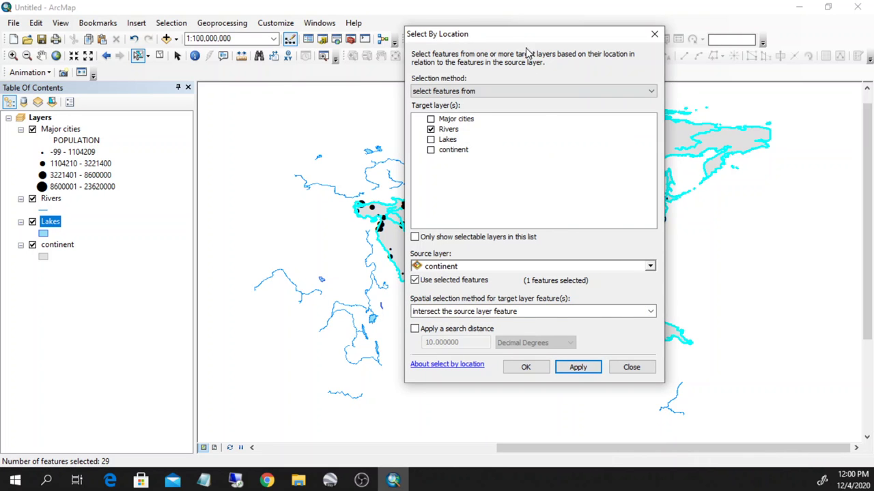
pyautogui.moveTo(515, 35); pyautogui.dragTo(312, 56)
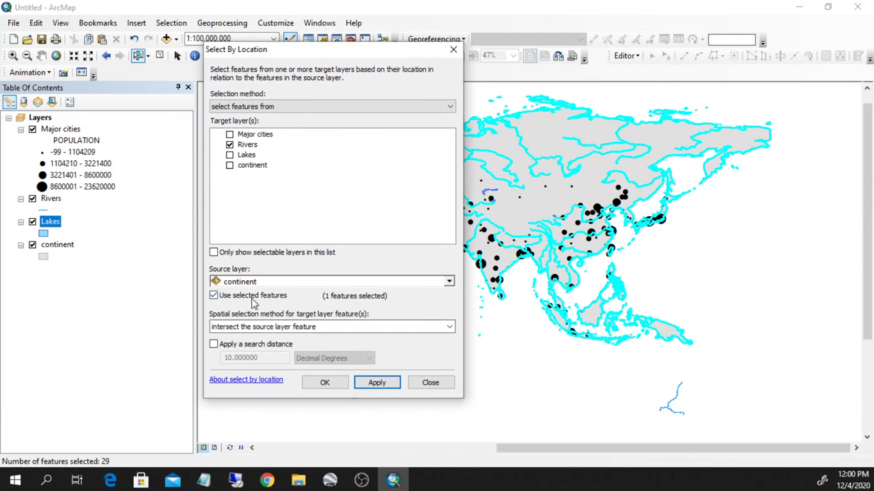
# - Try to select the rivers with the "contain the source layer feature" method
pyautogui.click(321, 327)
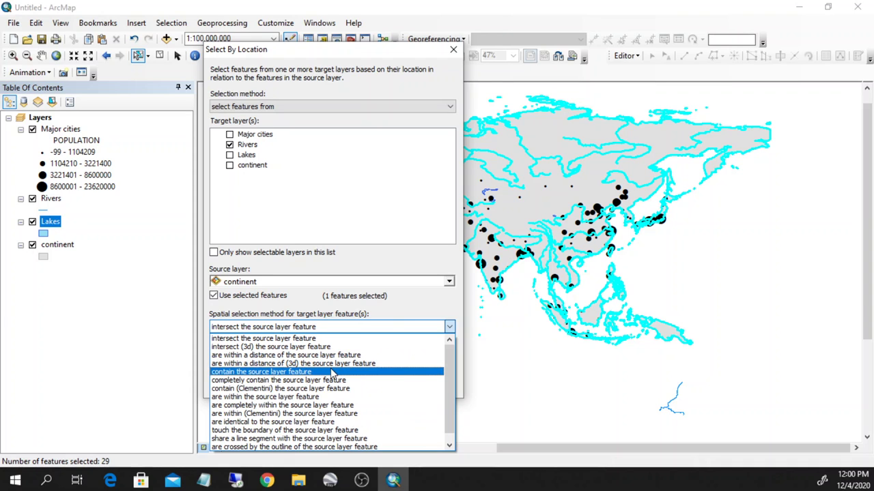
pyautogui.click(330, 372)
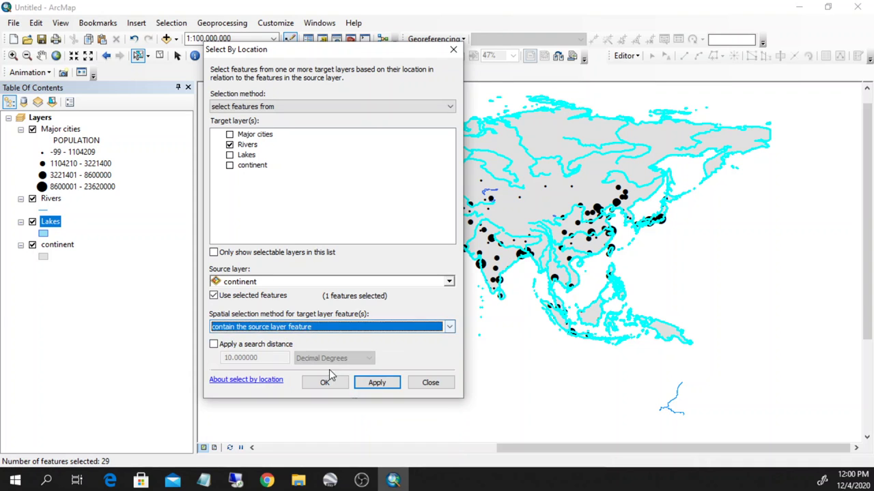
pyautogui.click(377, 382)
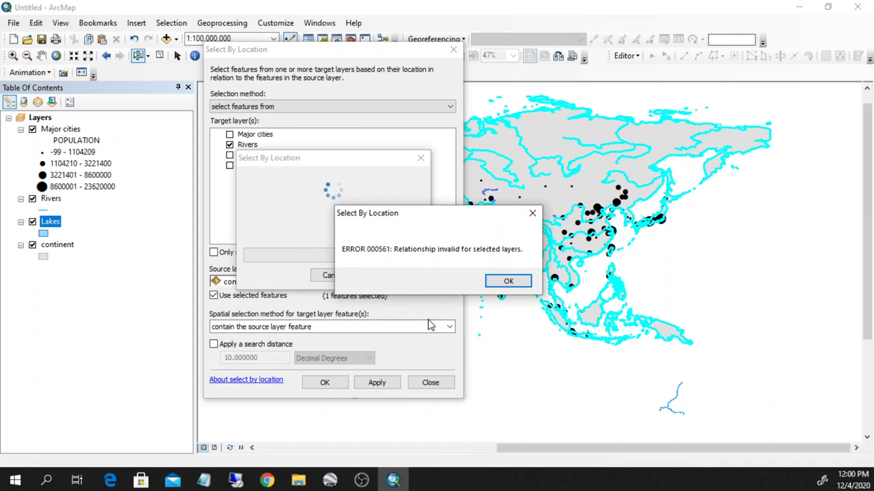
pyautogui.click(508, 281)
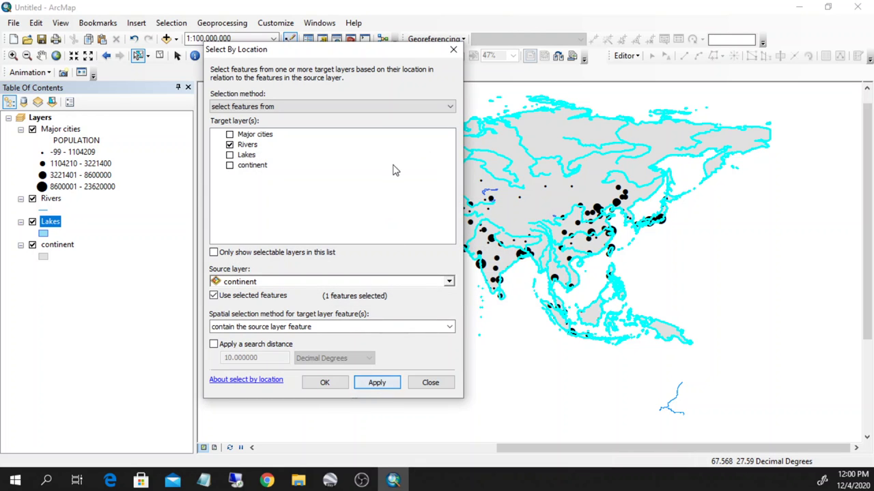
# - Set the spatial selection method back to "intersect the source layer feature", apply the Rivers selection, and close the dialog
pyautogui.moveTo(339, 50); pyautogui.dragTo(362, 52)
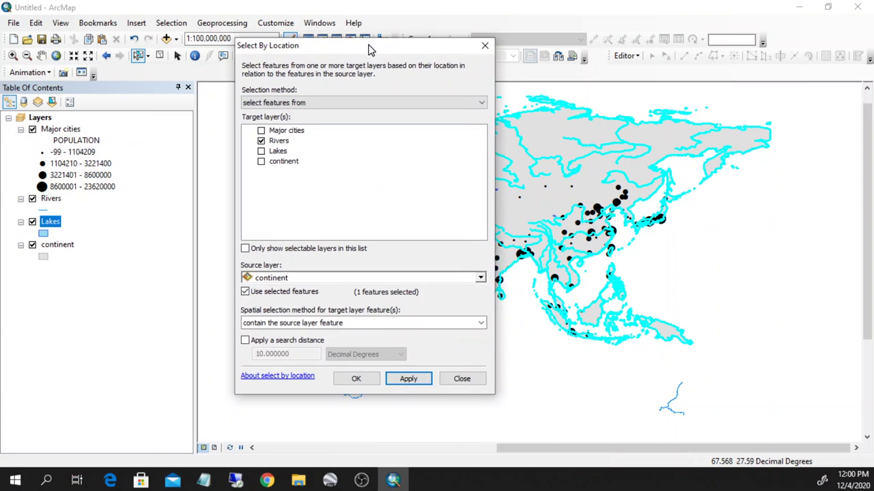
pyautogui.click(364, 322)
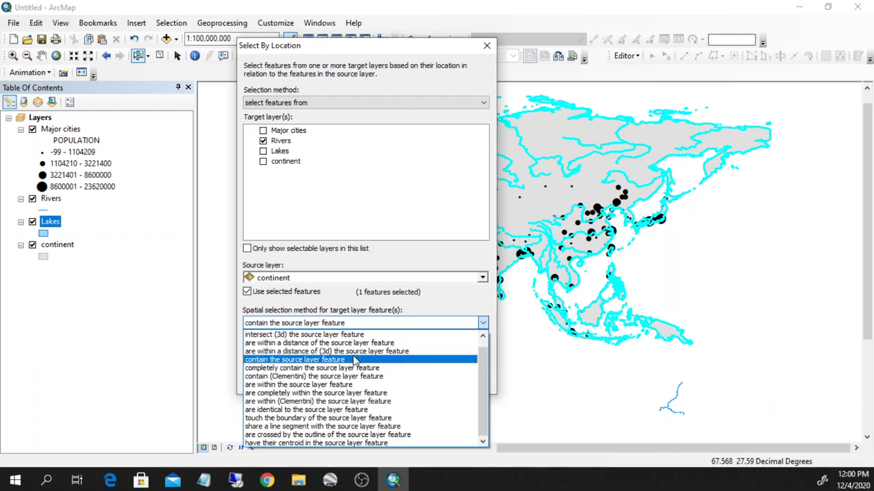
pyautogui.scroll(1, 340, 341)
pyautogui.click(339, 335)
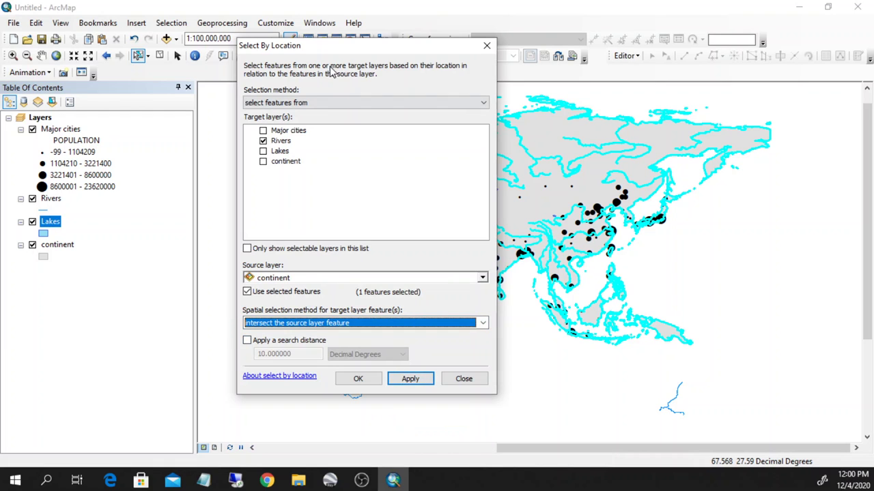
pyautogui.click(410, 379)
pyautogui.click(464, 379)
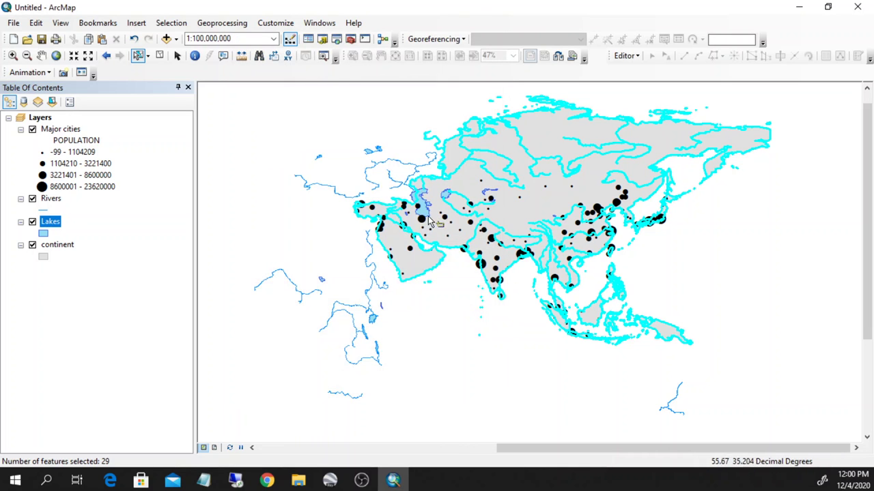
# - Hide the continent and Major cities layers on the map
pyautogui.click(32, 245)
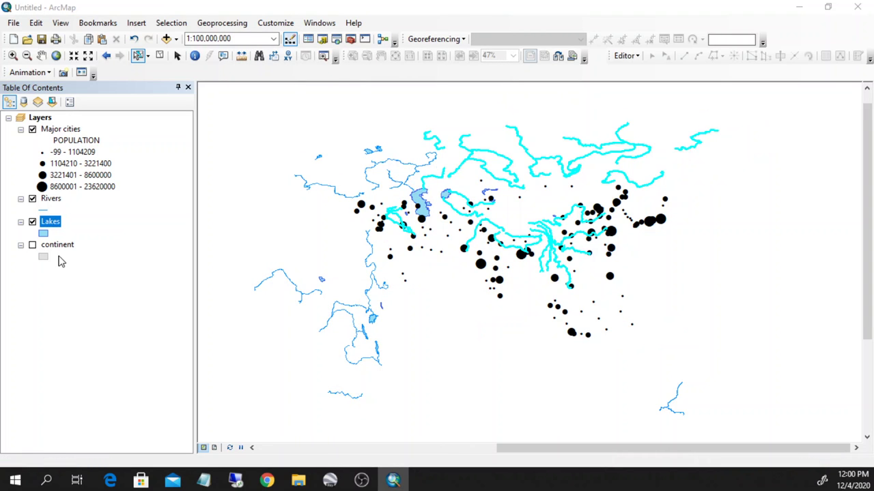
pyautogui.click(32, 129)
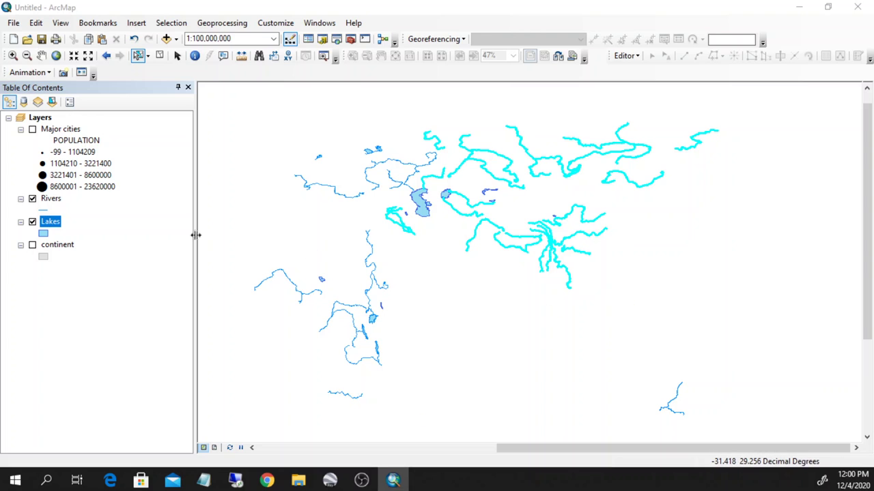
# - Review the selected records in the Rivers layer's attribute table and close the table
pyautogui.click(56, 199)
pyautogui.rightClick(60, 207)
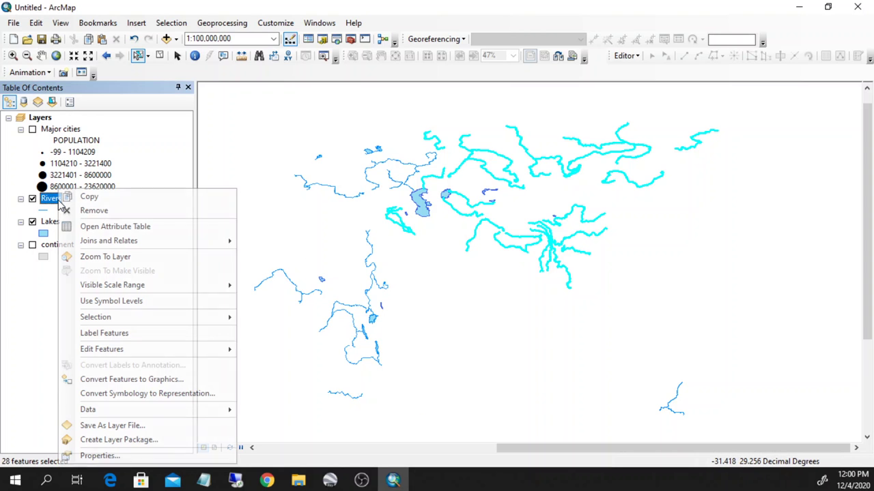
pyautogui.click(88, 228)
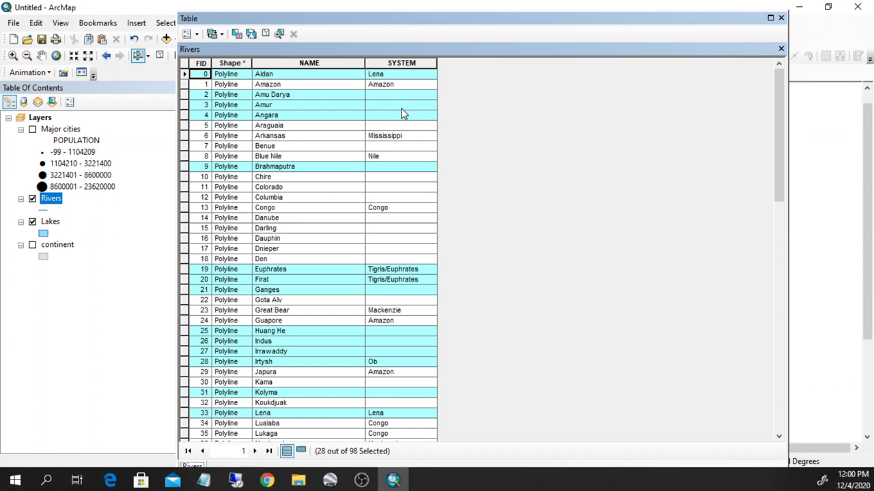
pyautogui.scroll(-4, 403, 114)
pyautogui.scroll(-3, 321, 179)
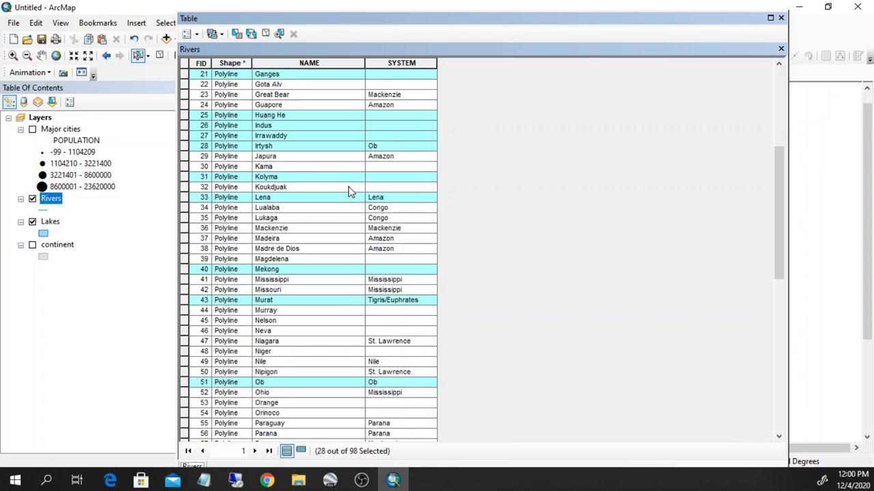
pyautogui.scroll(-2, 348, 191)
pyautogui.click(780, 18)
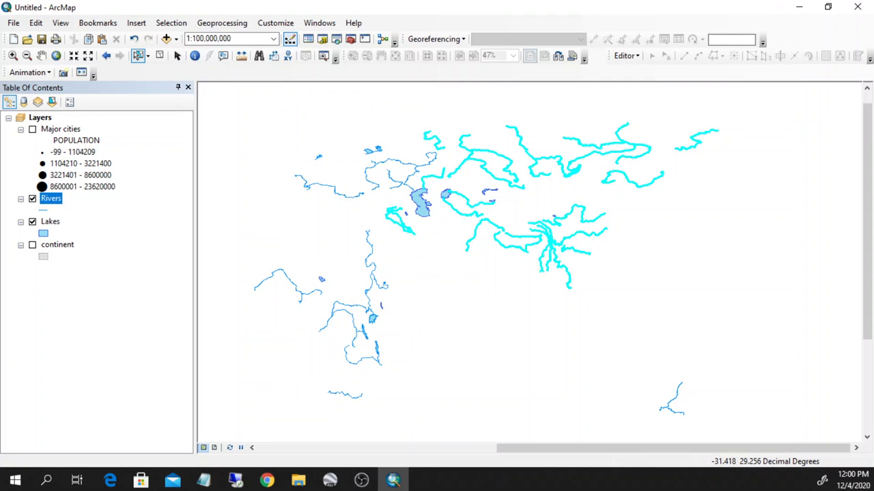
# - Start exporting the Rivers layer's selected features with the layer's source coordinate system, and open the browser for the output location
pyautogui.rightClick(49, 206)
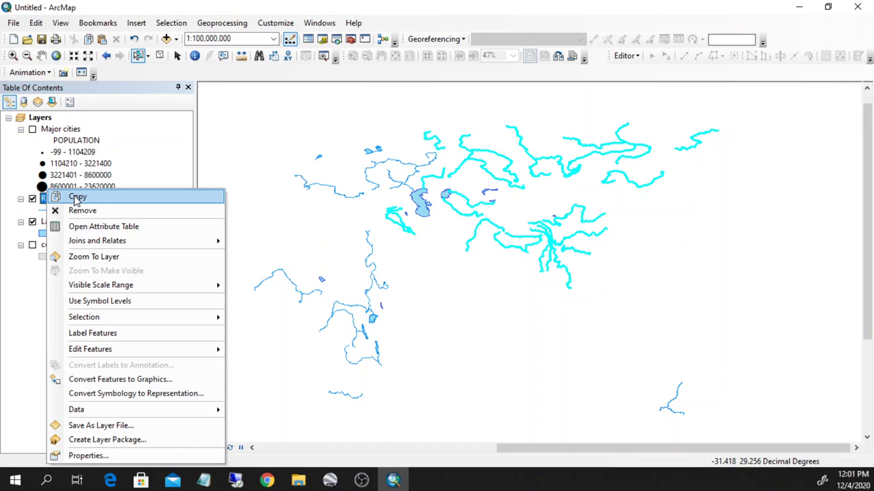
pyautogui.moveTo(95, 410)
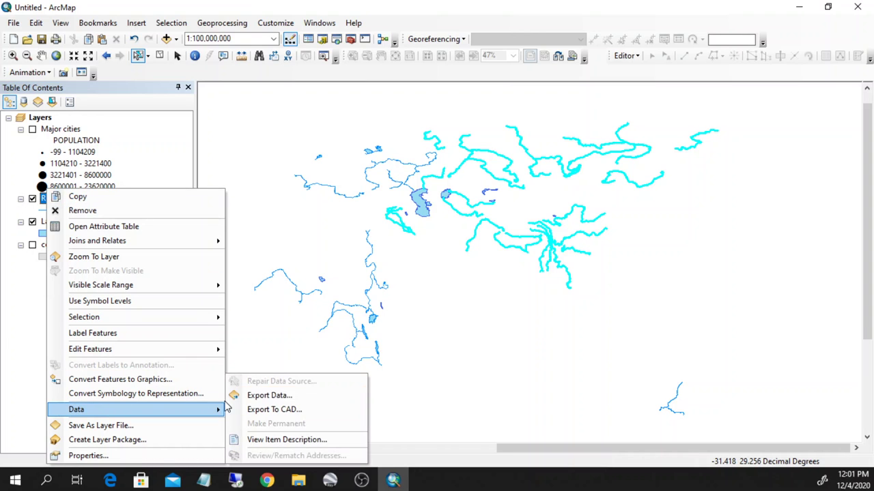
pyautogui.click(271, 396)
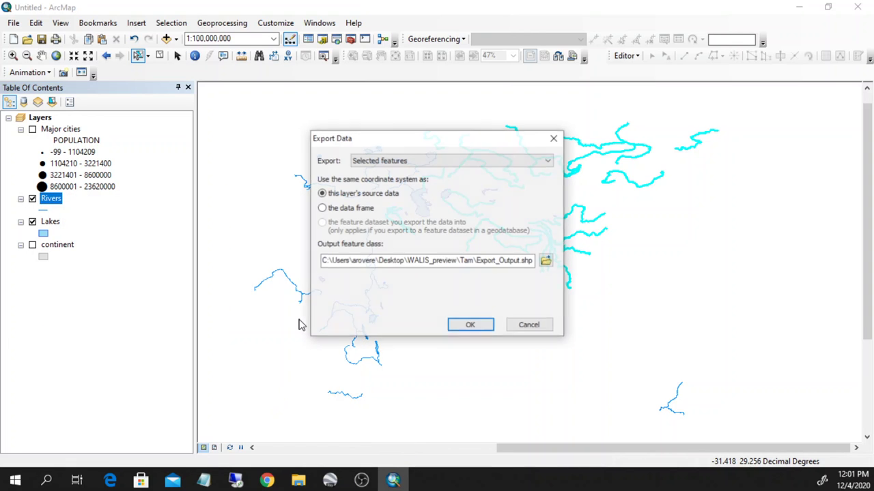
pyautogui.click(546, 262)
# - Choose the GIS_Lec5_041220 folder in Downloads as the output location for the exported rivers
pyautogui.click(469, 155)
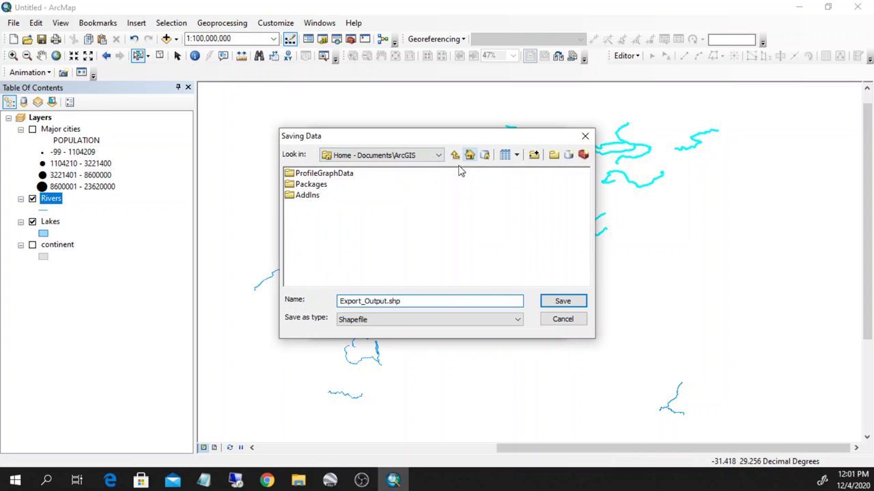
pyautogui.click(440, 158)
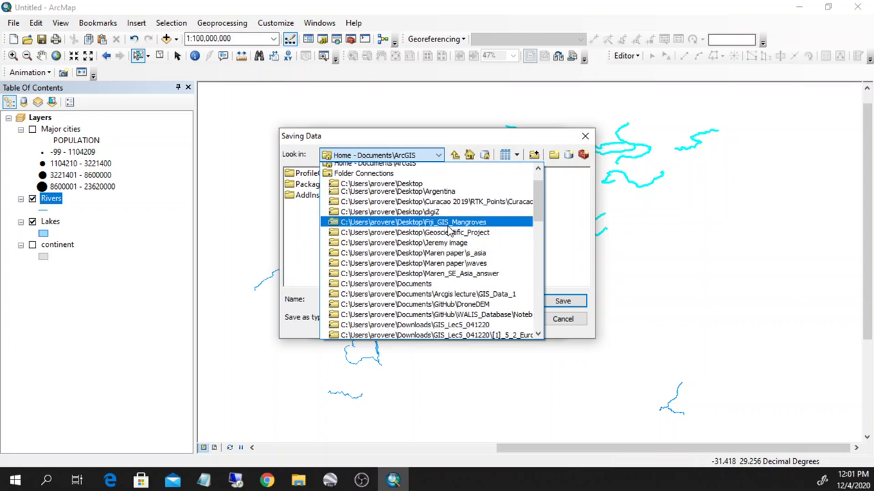
pyautogui.scroll(-2, 448, 232)
pyautogui.scroll(-1, 456, 243)
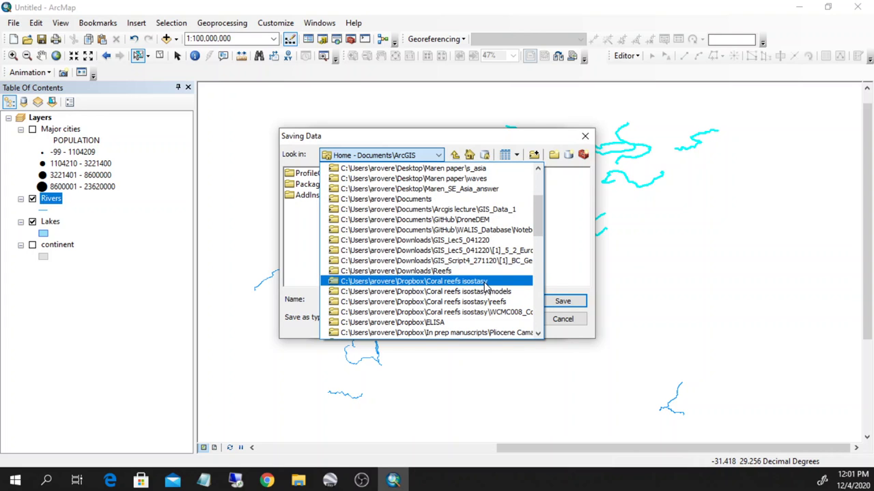
pyautogui.scroll(-1, 488, 249)
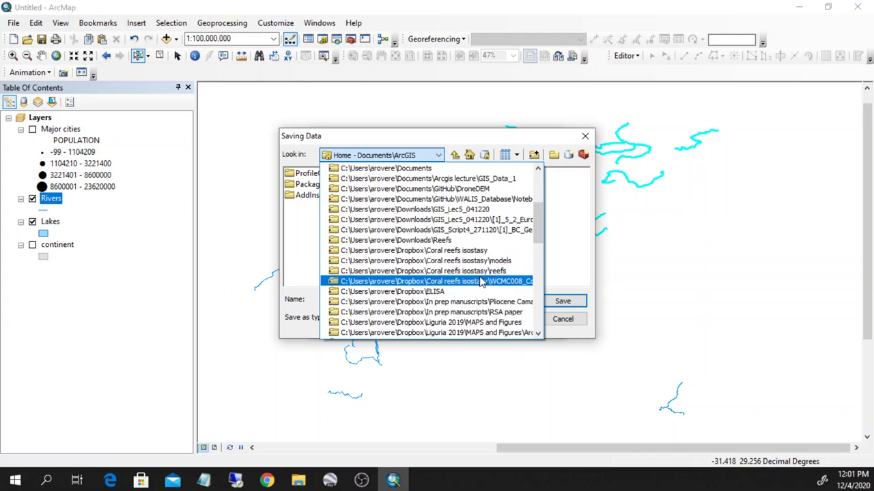
pyautogui.click(450, 230)
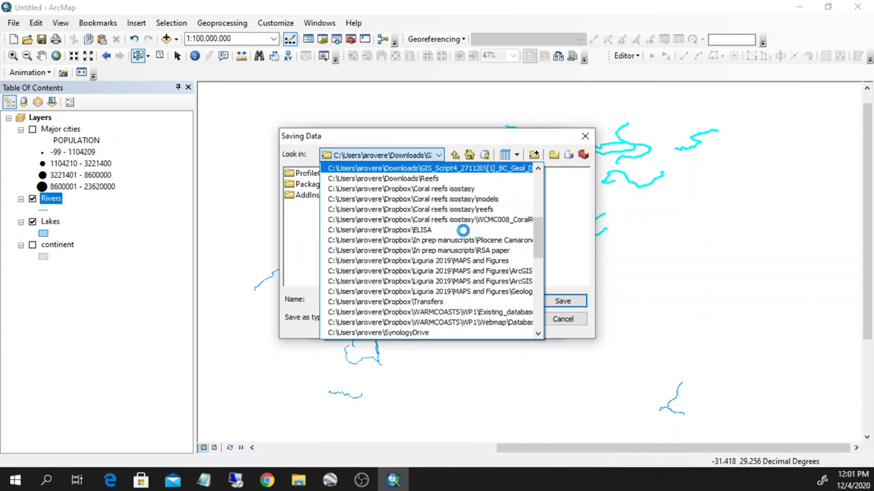
pyautogui.click(455, 156)
pyautogui.click(380, 281)
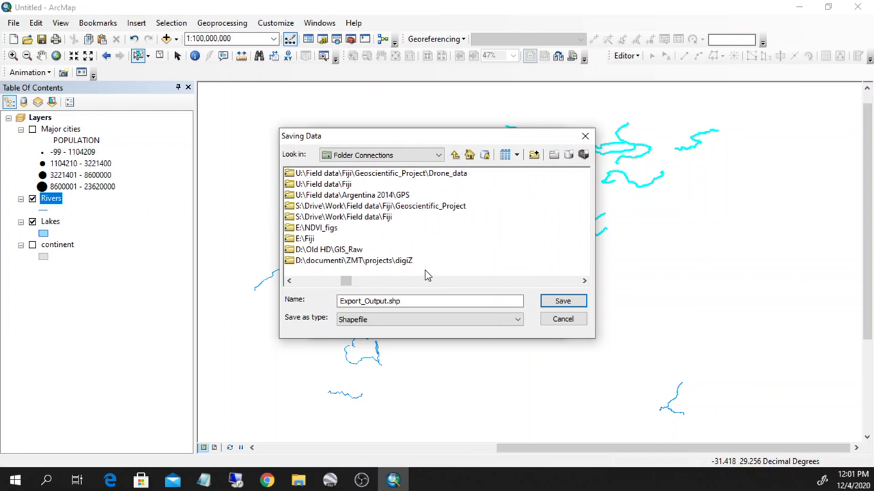
pyautogui.click(432, 281)
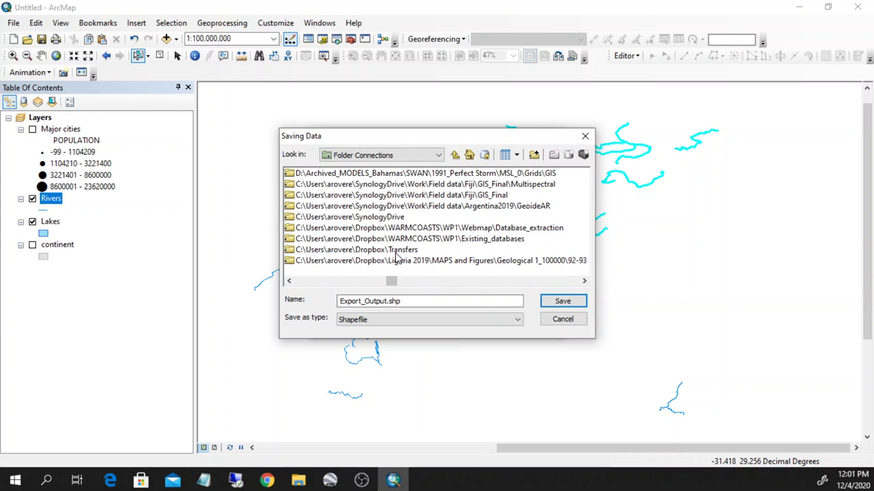
pyautogui.scroll(-1, 394, 215)
pyautogui.scroll(-1, 398, 217)
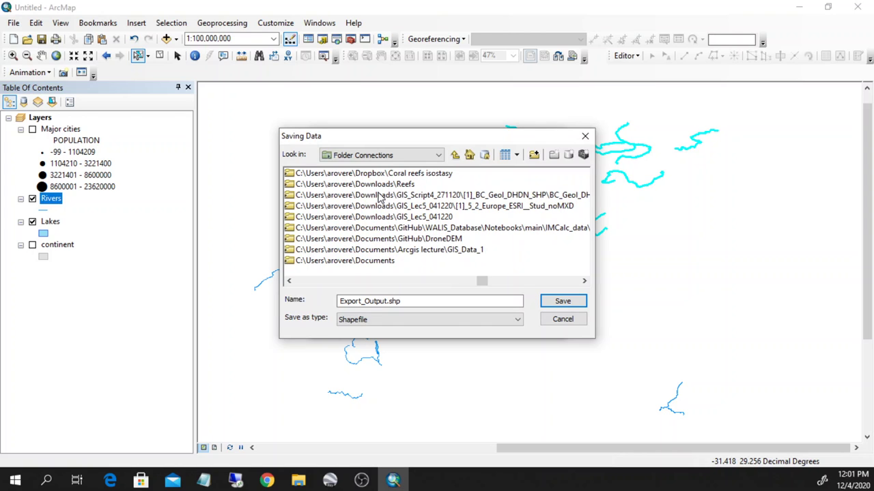
pyautogui.click(374, 208)
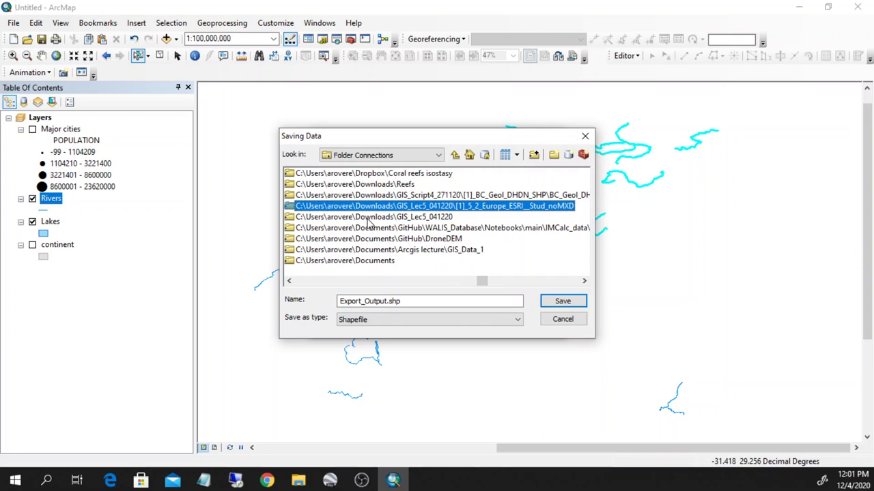
pyautogui.doubleClick(383, 218)
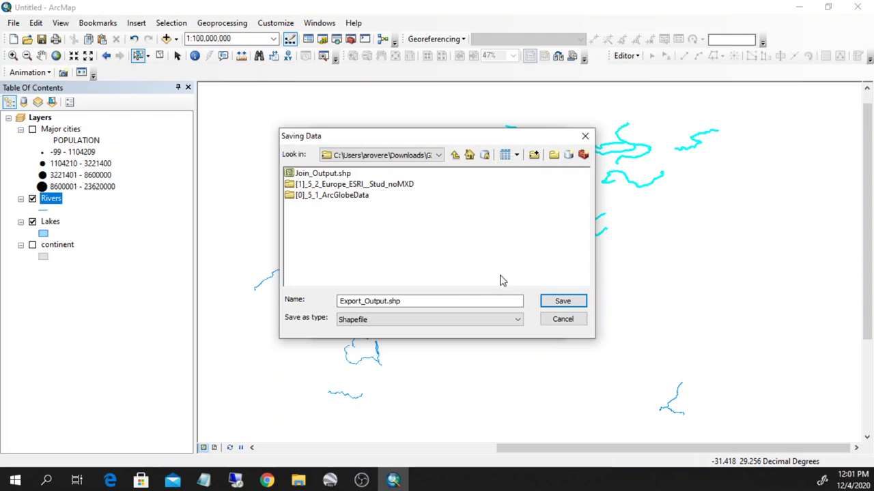
# - Name the output shapefile rivers_Asia, run the export, and add the exported data to the map as a layer
pyautogui.click(428, 299)
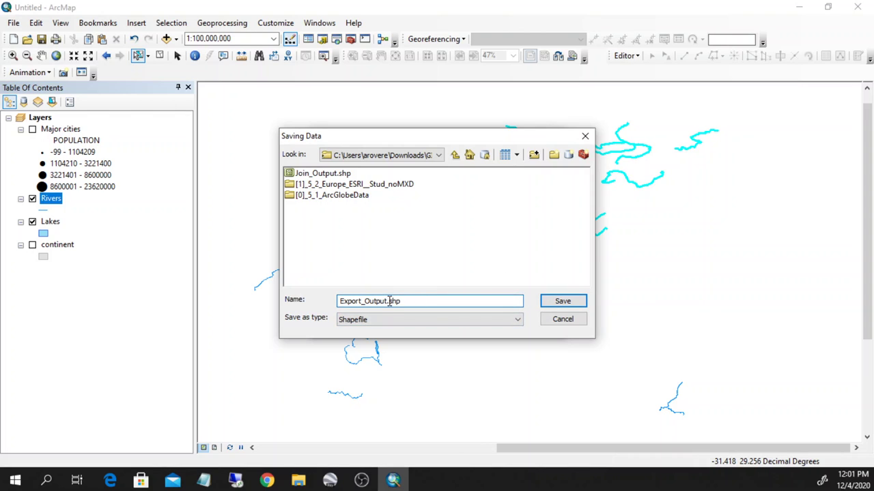
pyautogui.moveTo(389, 301); pyautogui.dragTo(259, 301)
pyautogui.hotkey('shift', 'Right')
pyautogui.hotkey('shift', 'Right')
pyautogui.hotkey('shift', 'Right')
pyautogui.hotkey('shift', 'Right')
pyautogui.hotkey('shift', 'Right')
pyautogui.hotkey('shift', 'Right')
pyautogui.hotkey('shift', 'Right')
pyautogui.hotkey('shift', 'Right')
pyautogui.hotkey('shift', 'Right')
pyautogui.hotkey('shift', 'Right')
pyautogui.hotkey('shift', 'Right')
pyautogui.hotkey('shift', 'Right')
pyautogui.hotkey('shift', 'Right')
pyautogui.write('rivers_Asia')
pyautogui.press('Return')
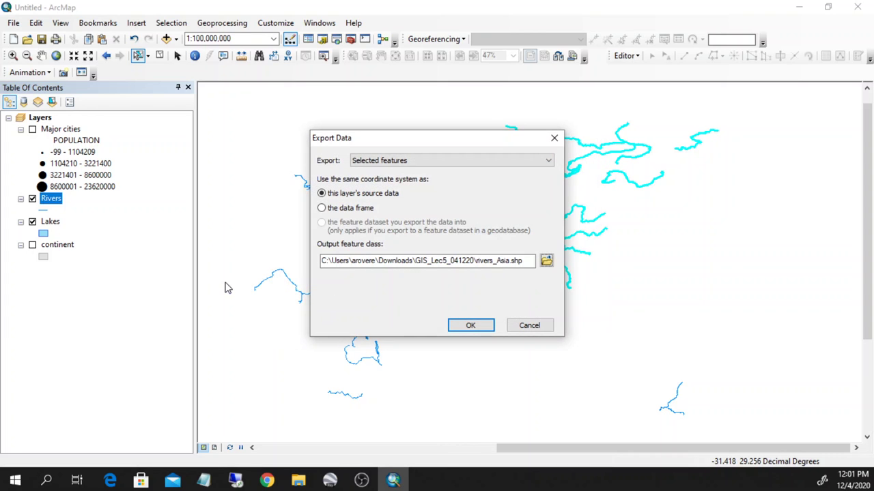
pyautogui.click(470, 327)
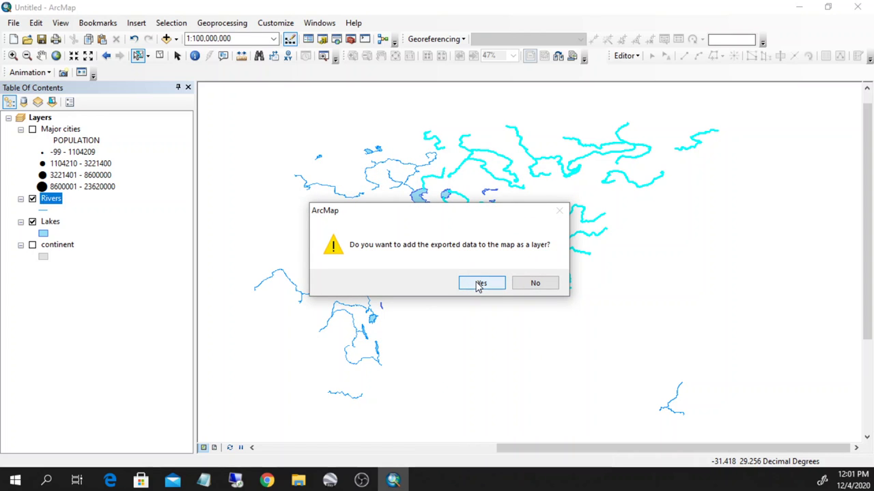
pyautogui.click(480, 284)
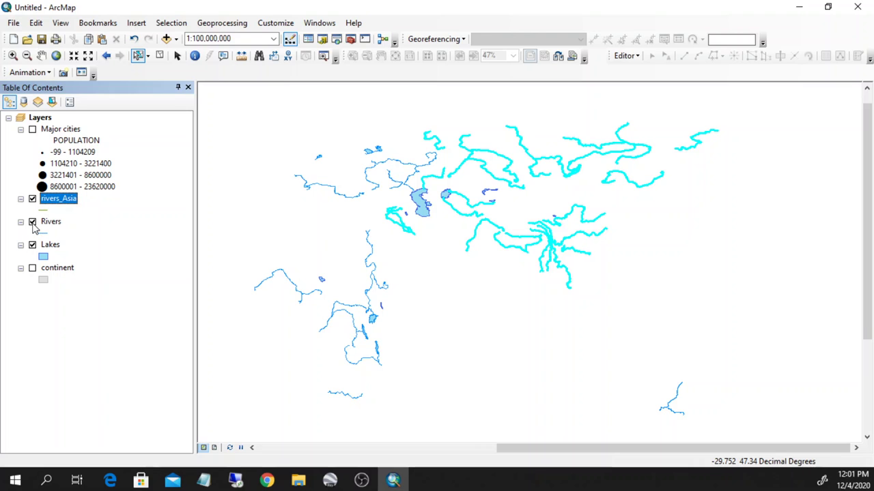
# - Hide the Rivers and Lakes layers, show the continent and Major cities layers, and clear the current feature selection
pyautogui.click(32, 223)
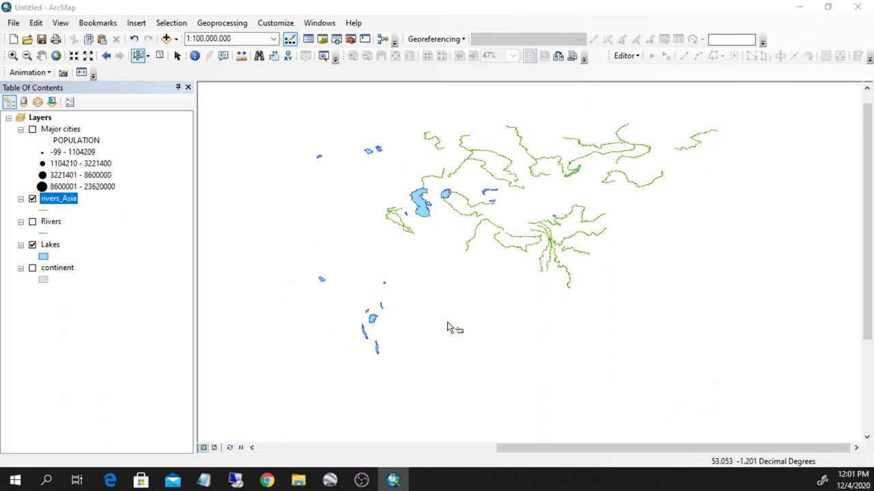
pyautogui.click(32, 244)
pyautogui.click(32, 268)
pyautogui.click(32, 129)
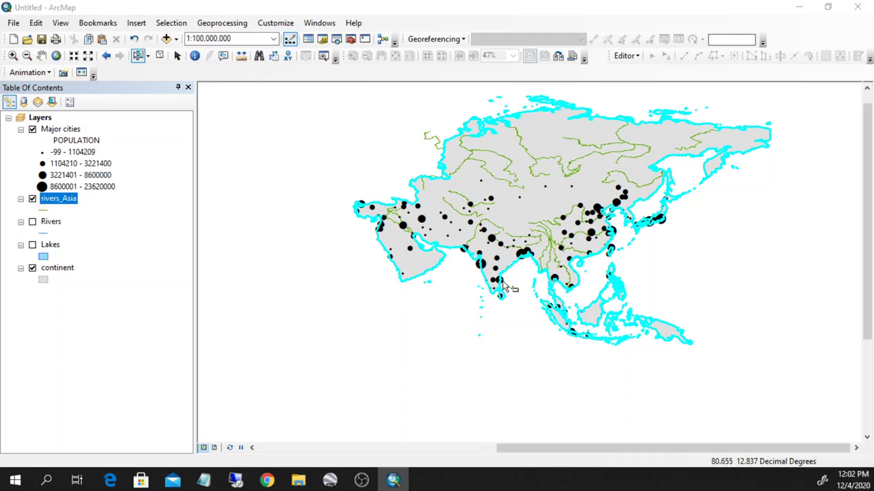
pyautogui.click(372, 195)
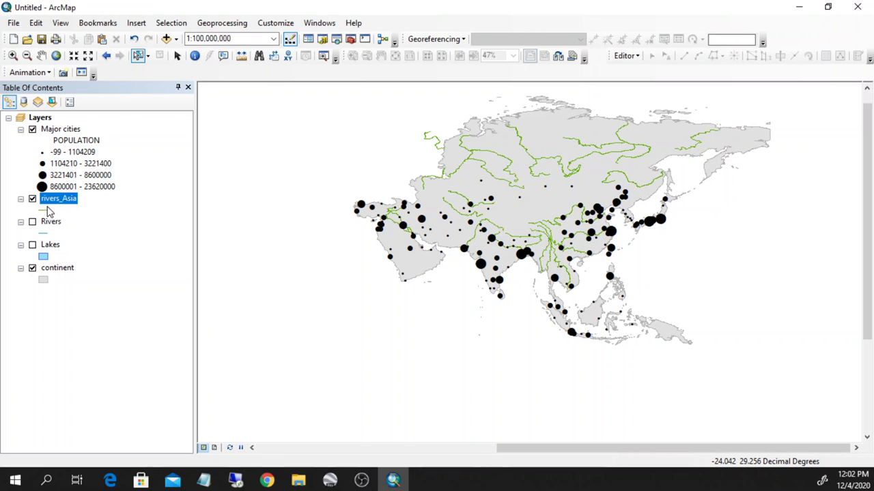
# - Check the definition query in the Major cities layer's properties and close the dialog without changes
pyautogui.doubleClick(59, 130)
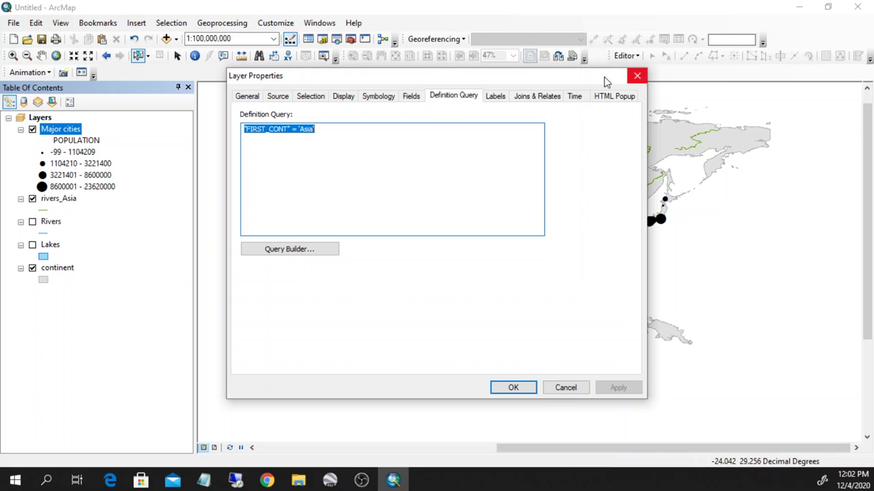
pyautogui.click(636, 75)
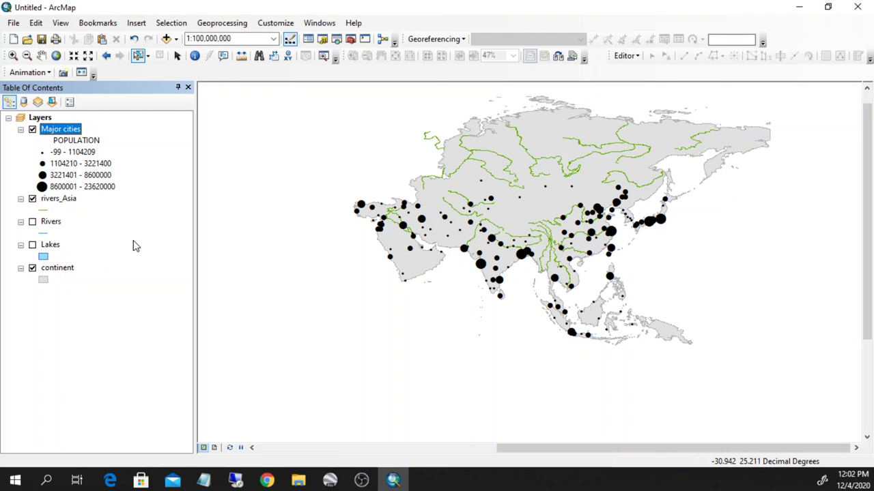
# - Remove the Major cities layer and add City.shp from the 5_1_ArcGlobeData folder in its place
pyautogui.scroll(2, 525, 249)
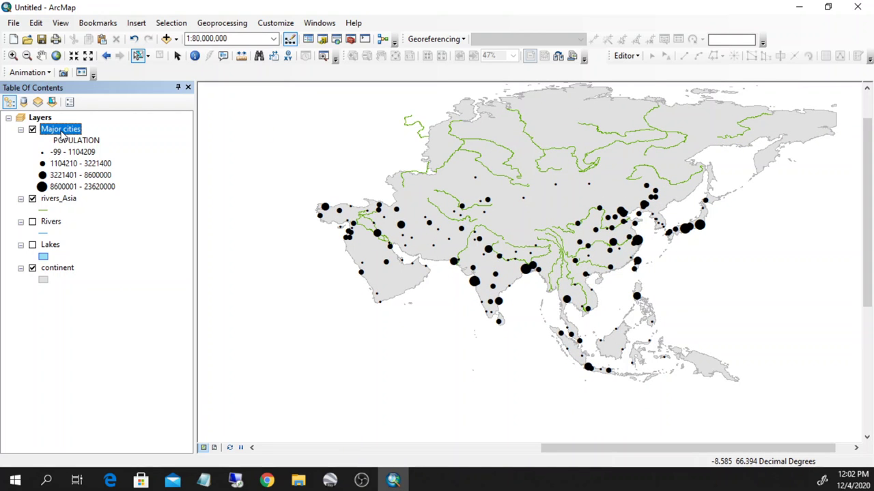
pyautogui.rightClick(62, 134)
pyautogui.click(82, 152)
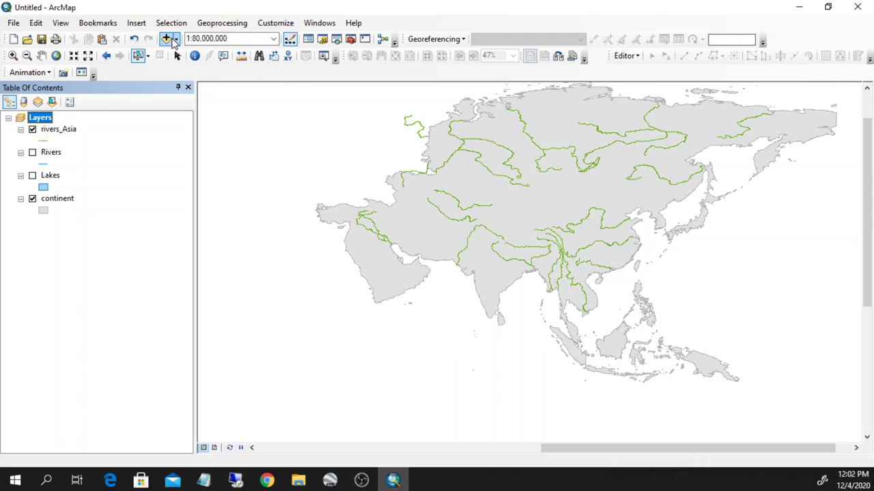
pyautogui.click(171, 39)
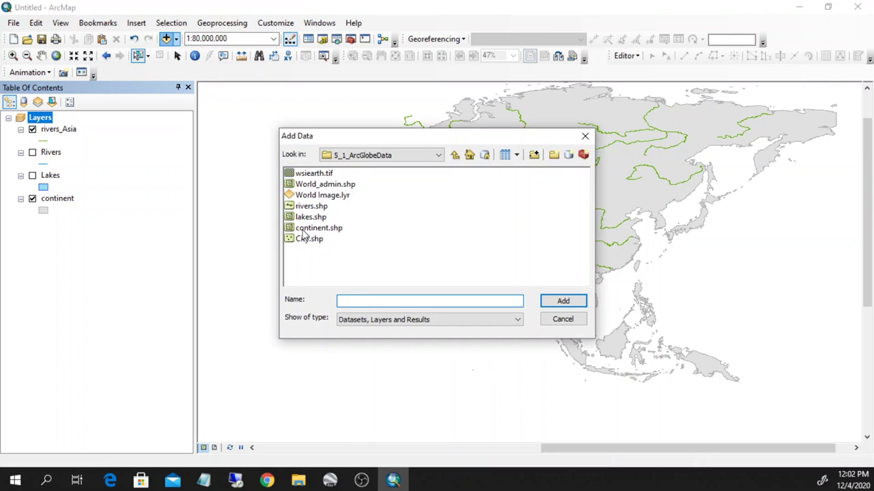
pyautogui.click(303, 236)
pyautogui.click(563, 301)
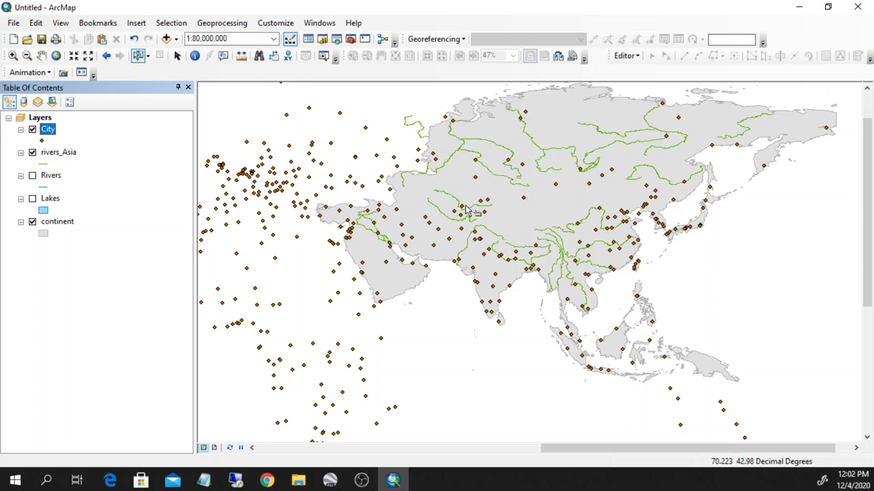
# - Turn the Rivers and Lakes layers back on so they display with the City layer
pyautogui.click(168, 22)
pyautogui.click(181, 7)
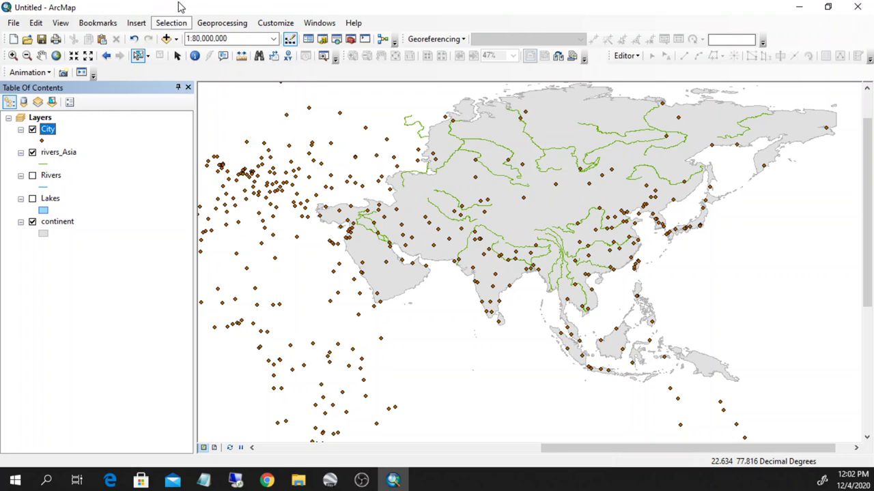
pyautogui.click(33, 175)
pyautogui.click(32, 198)
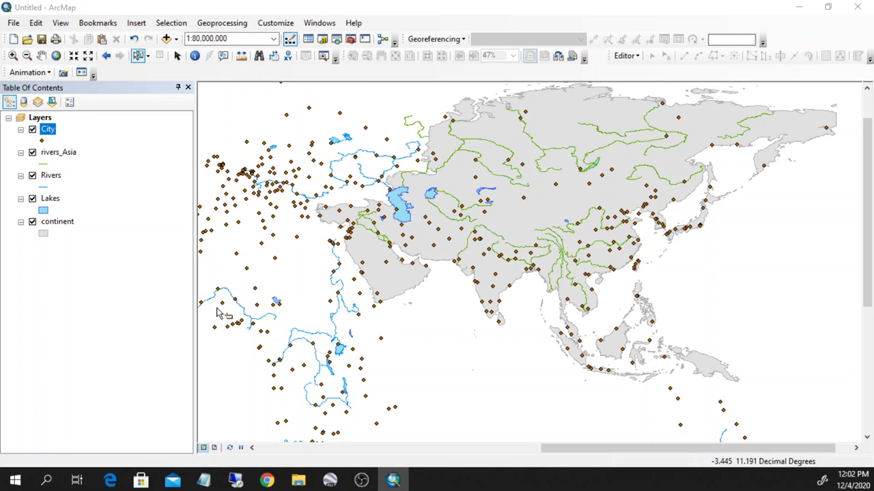
pyautogui.scroll(2, 522, 273)
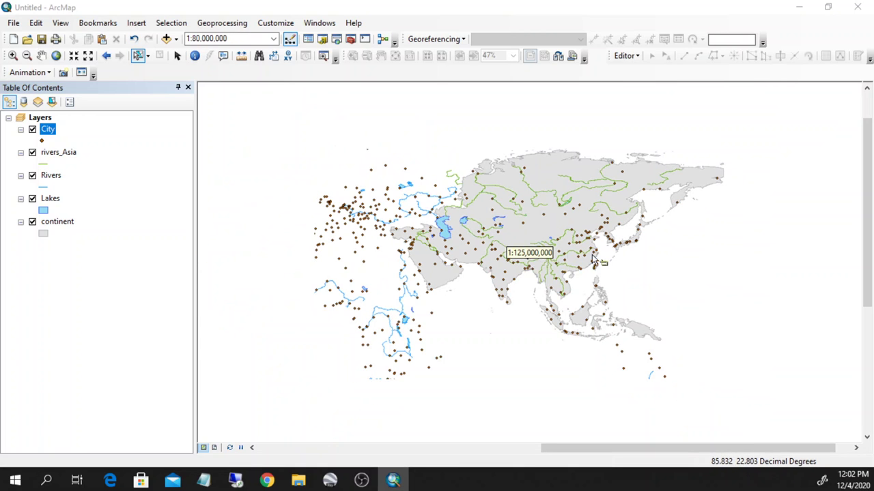